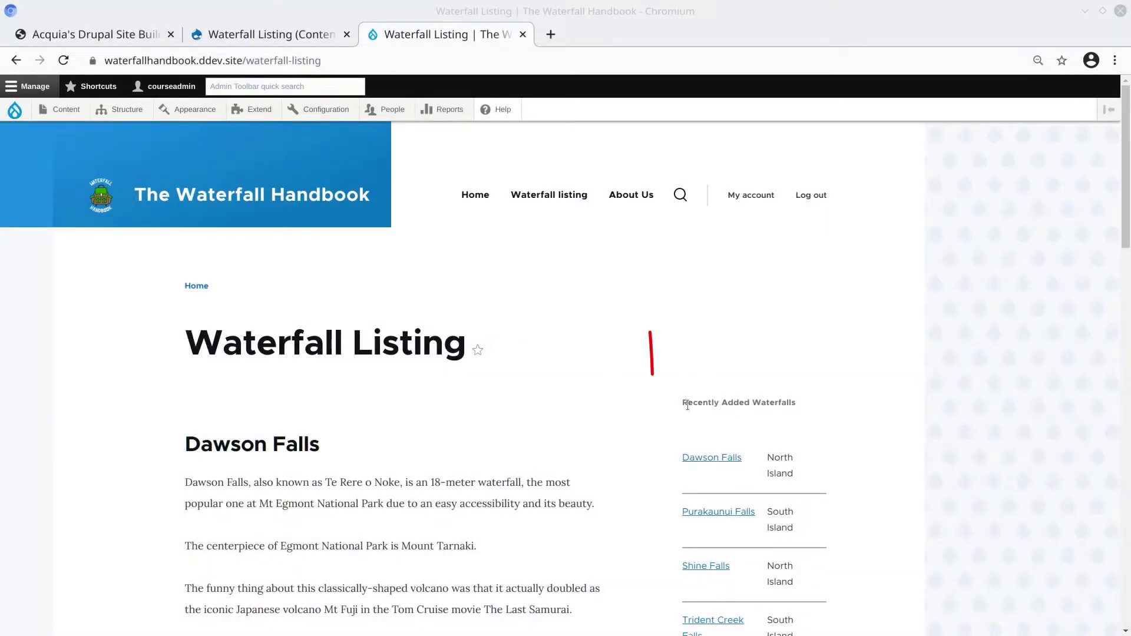
- Review the Recently Added Waterfalls sidebar and reload the public waterfall listing page
mouse_move(687, 403)
mouse_down()
mouse_move(740, 434)
mouse_move(769, 530)
mouse_up()
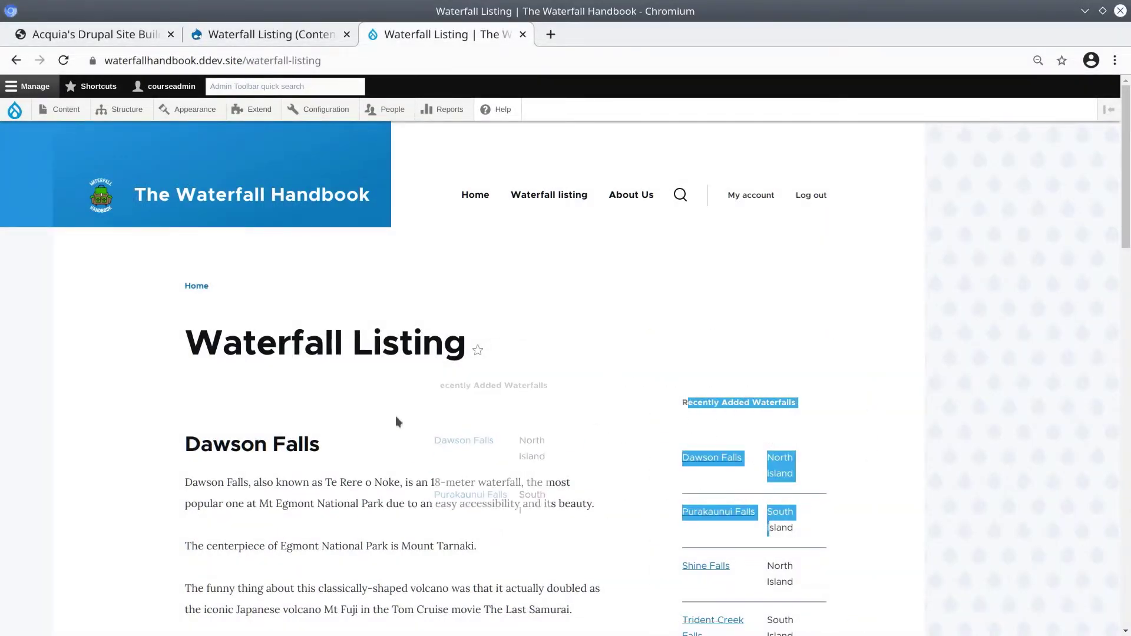
drag(716, 454, 210, 436)
scroll(190, 389, down, 1)
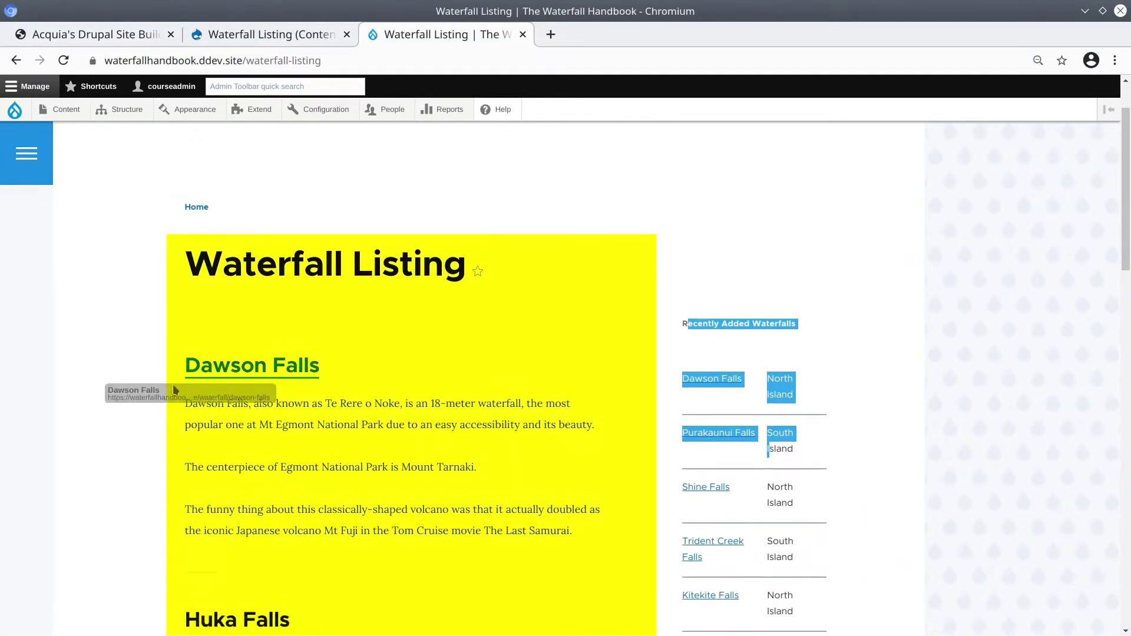
scroll(170, 407, down, 1)
scroll(171, 424, up, 2)
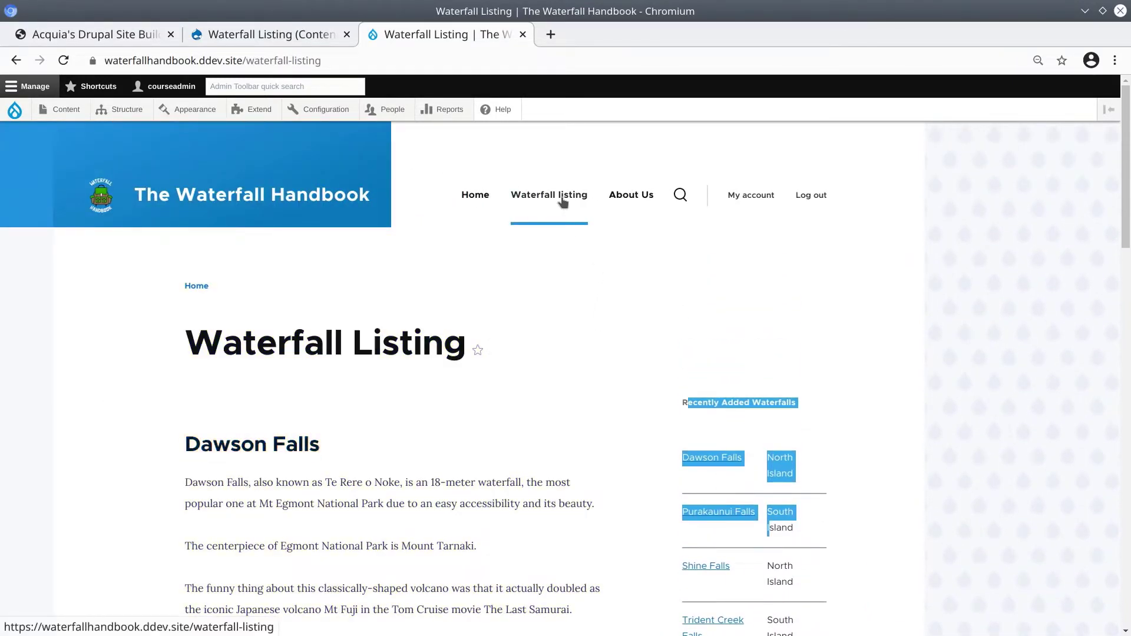
click(562, 199)
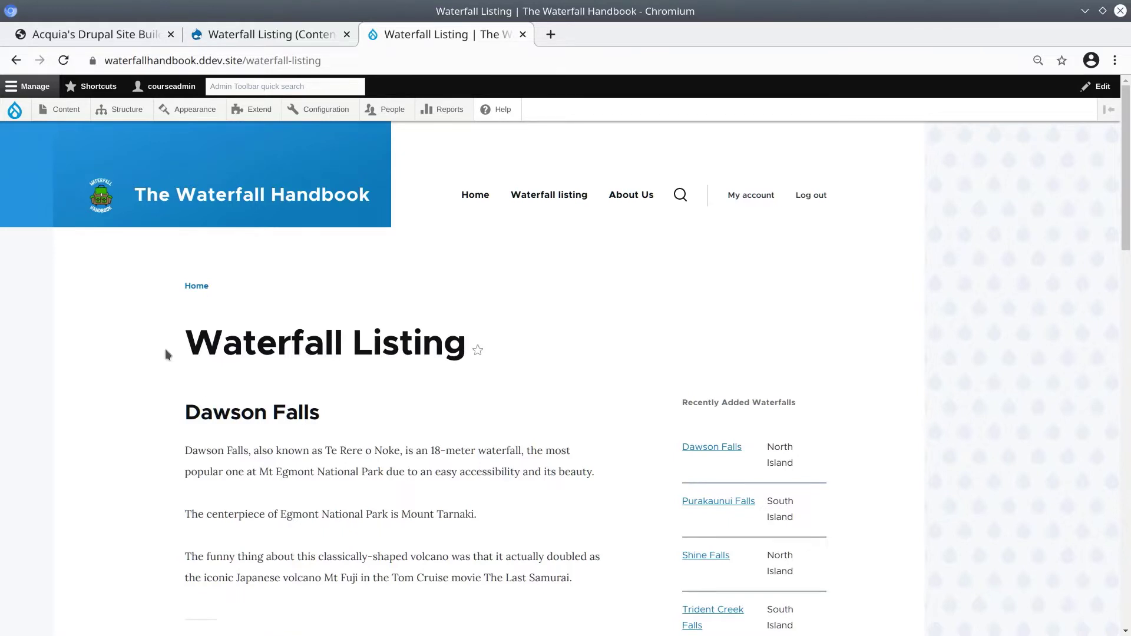
- In the Views list, point out Waterfall Listing, its description, and its Page and Block displays
click(289, 37)
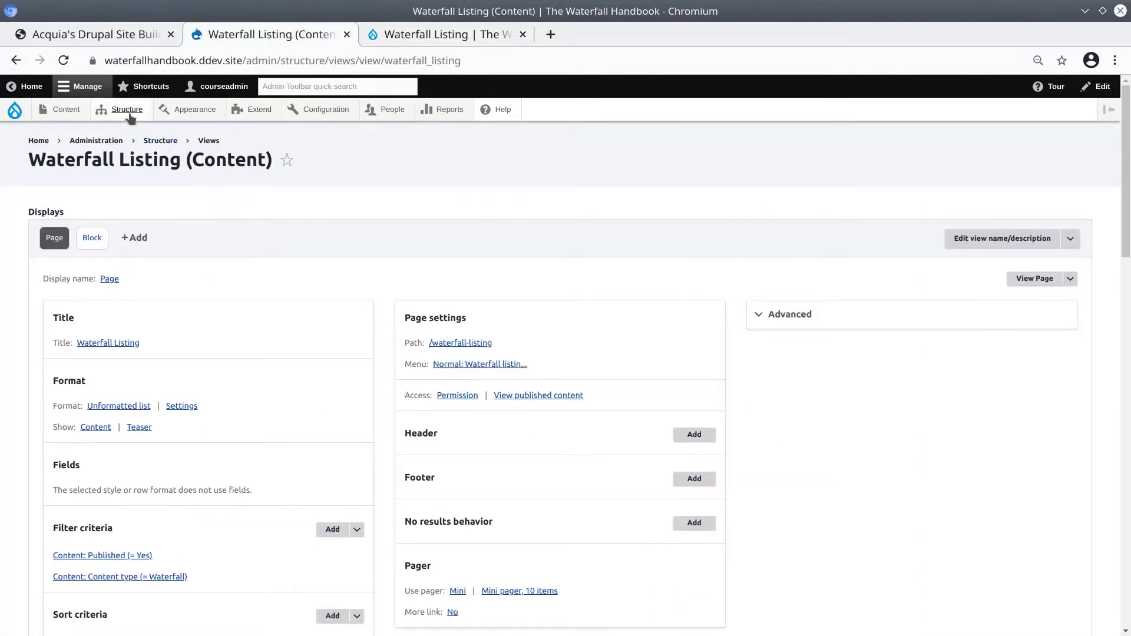
mouse_move(122, 109)
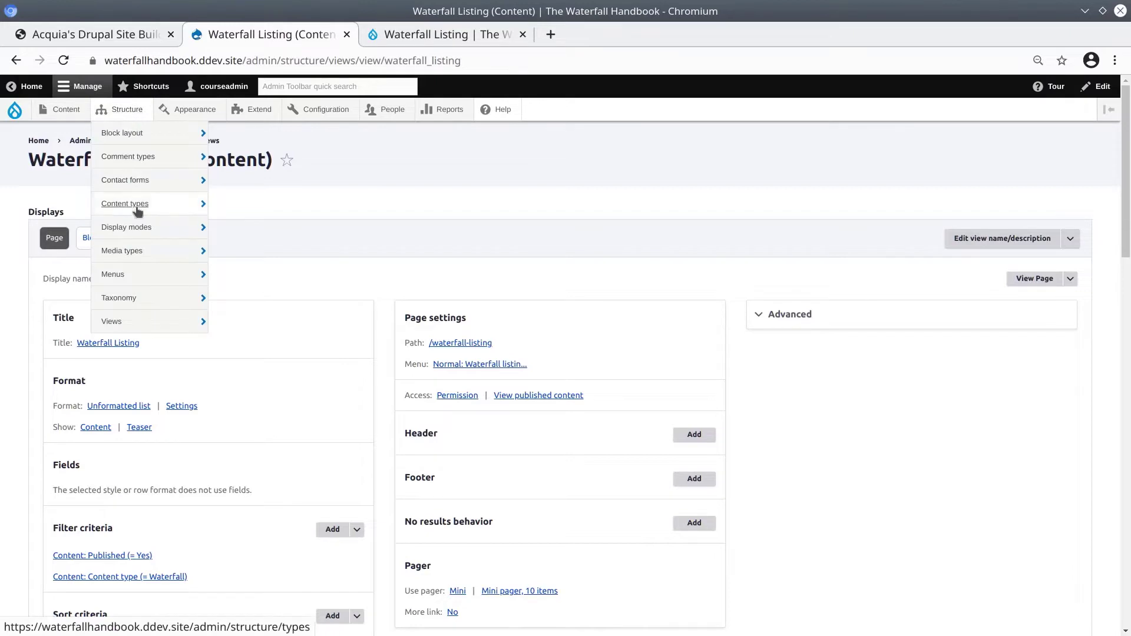
mouse_move(112, 320)
click(120, 324)
scroll(192, 364, down, 5)
scroll(192, 365, down, 3)
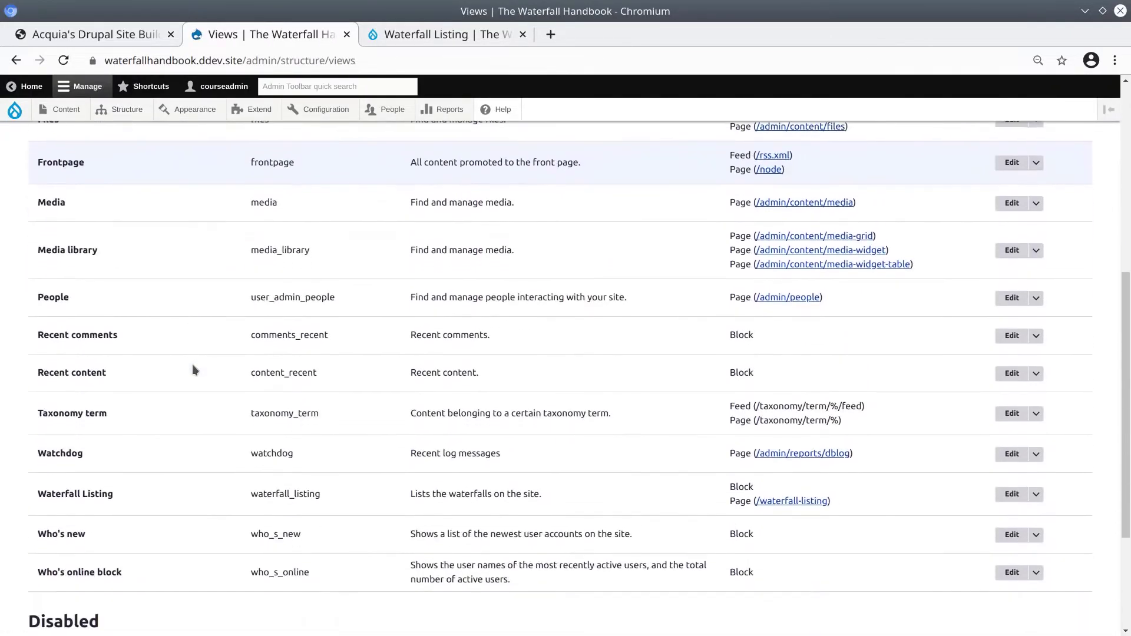
scroll(192, 364, down, 2)
double_click(84, 382)
click(83, 382)
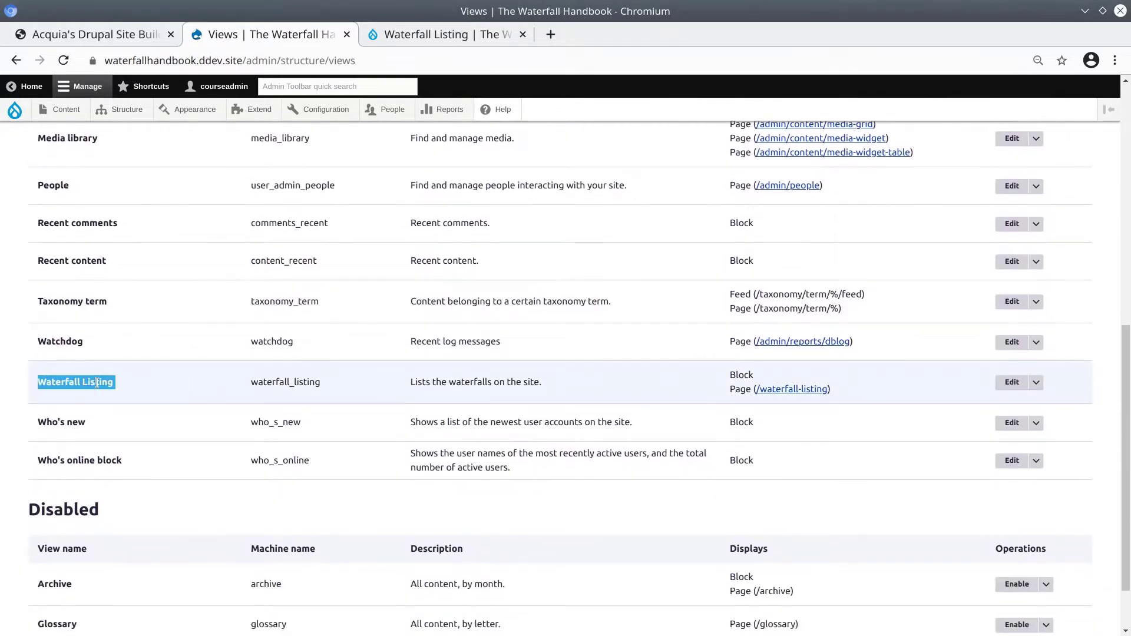
double_click(439, 382)
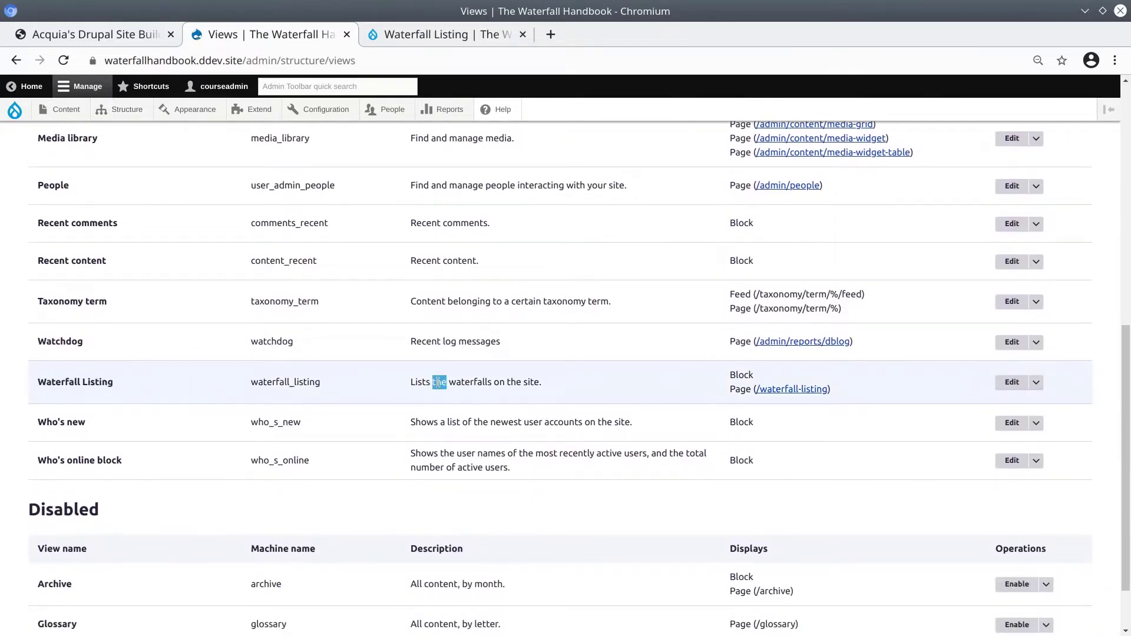
double_click(739, 388)
double_click(736, 374)
click(736, 374)
- Edit Waterfall Listing's Page display and point out its Filter criteria section
click(1011, 383)
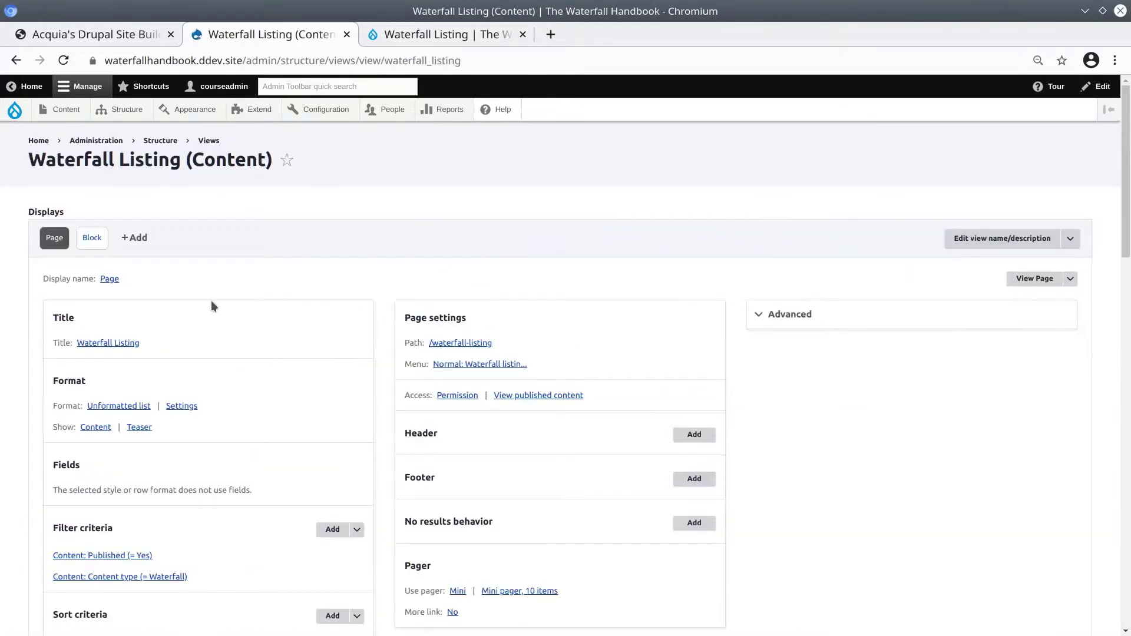
scroll(252, 306, down, 5)
scroll(264, 319, up, 5)
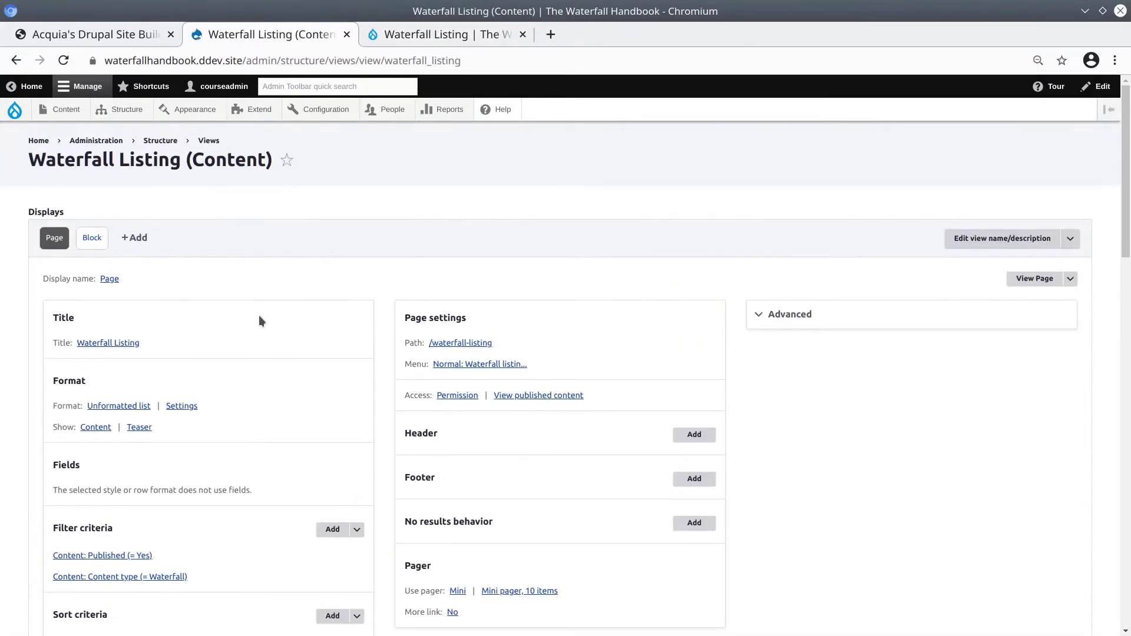
click(63, 243)
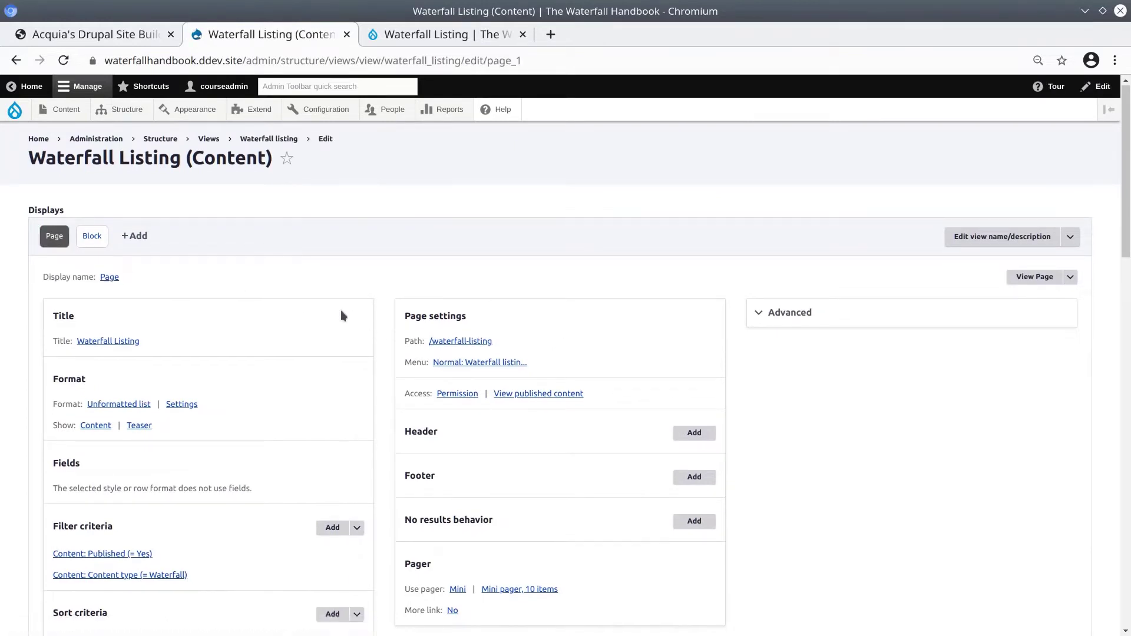
scroll(340, 310, down, 10)
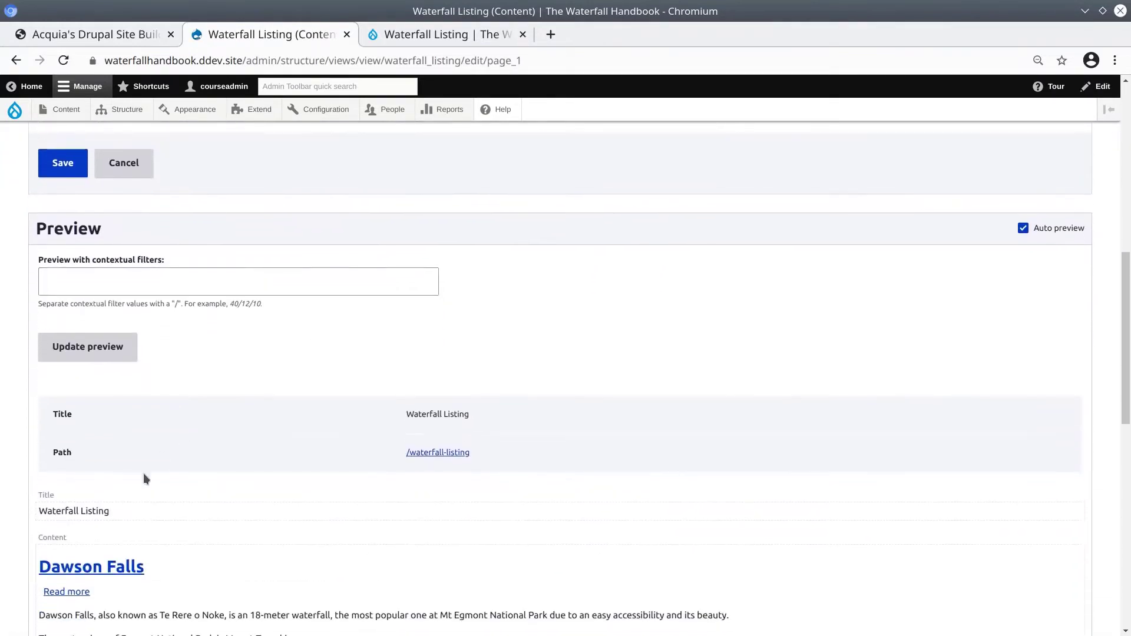
scroll(144, 478, down, 3)
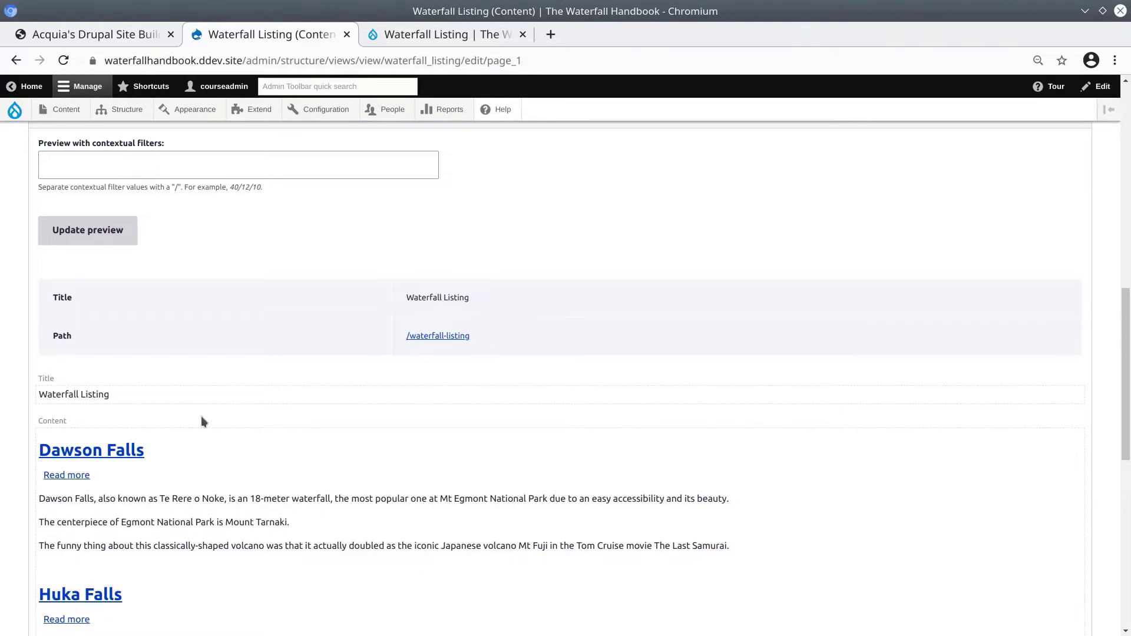
scroll(201, 416, up, 10)
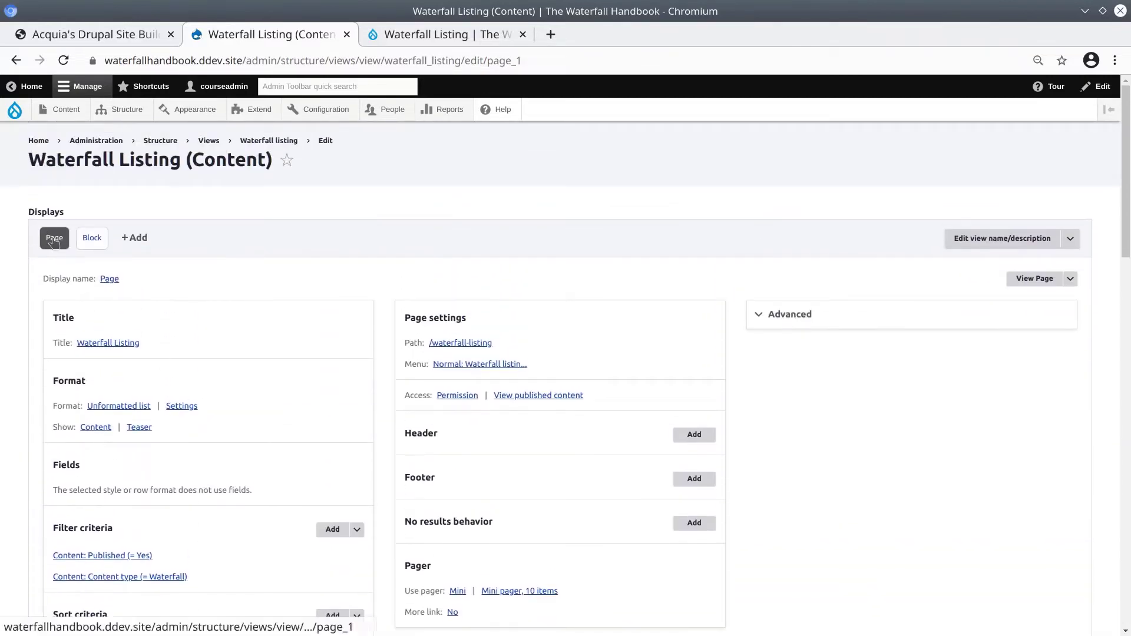
scroll(68, 291, down, 3)
drag(62, 373, 113, 372)
click(112, 371)
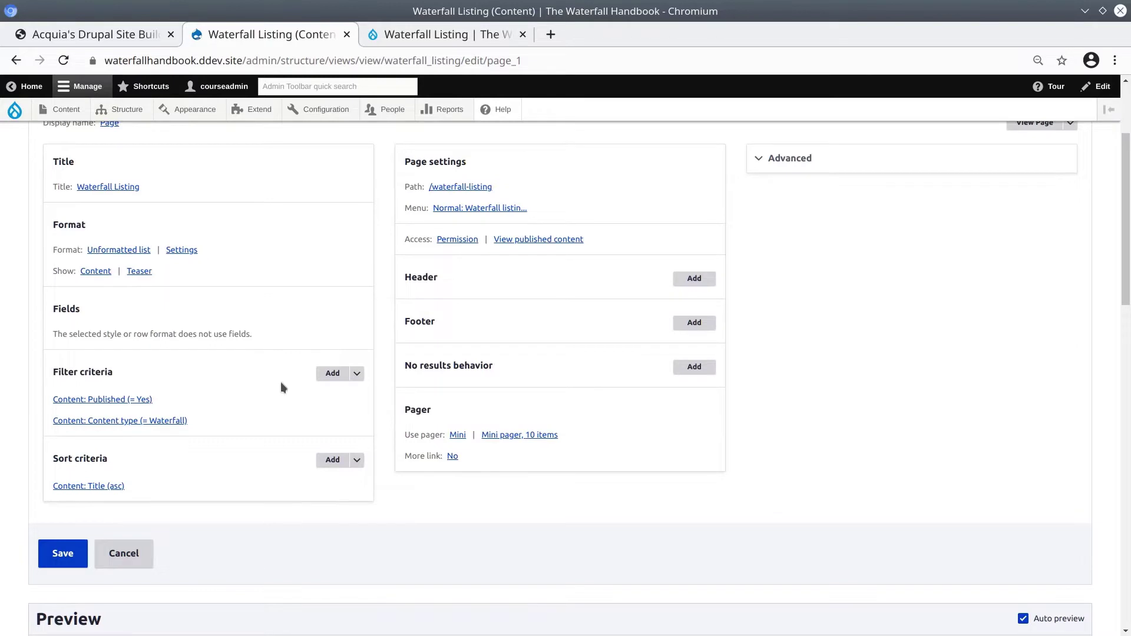
- Add a Waterfall location filter criterion scoped to 'This page (override)', found by searching 'loc'
click(331, 376)
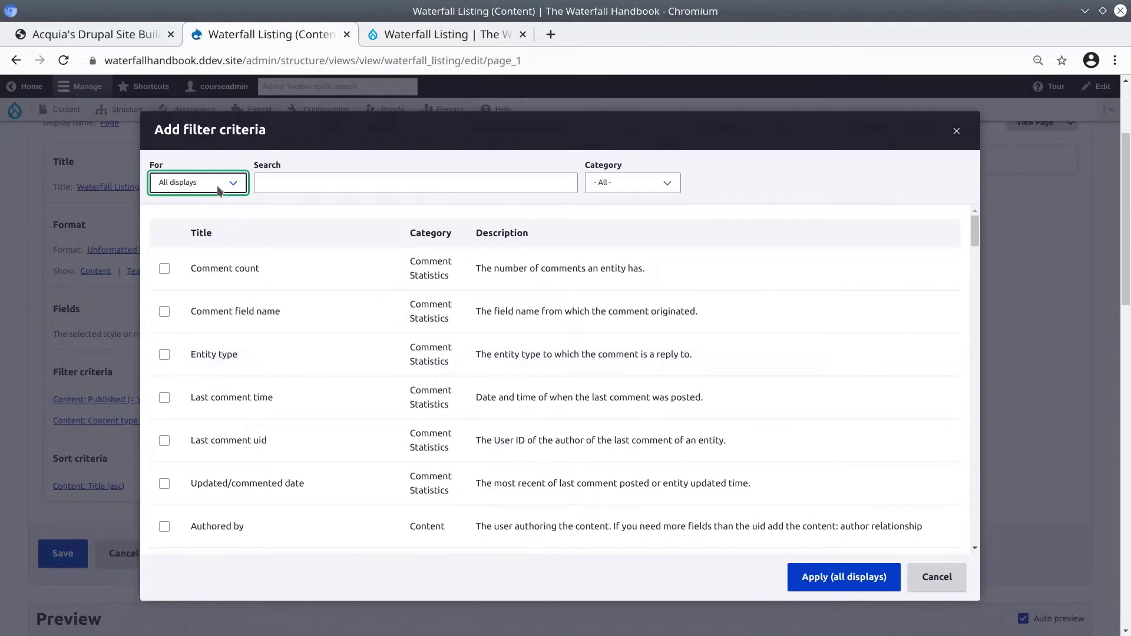
click(220, 191)
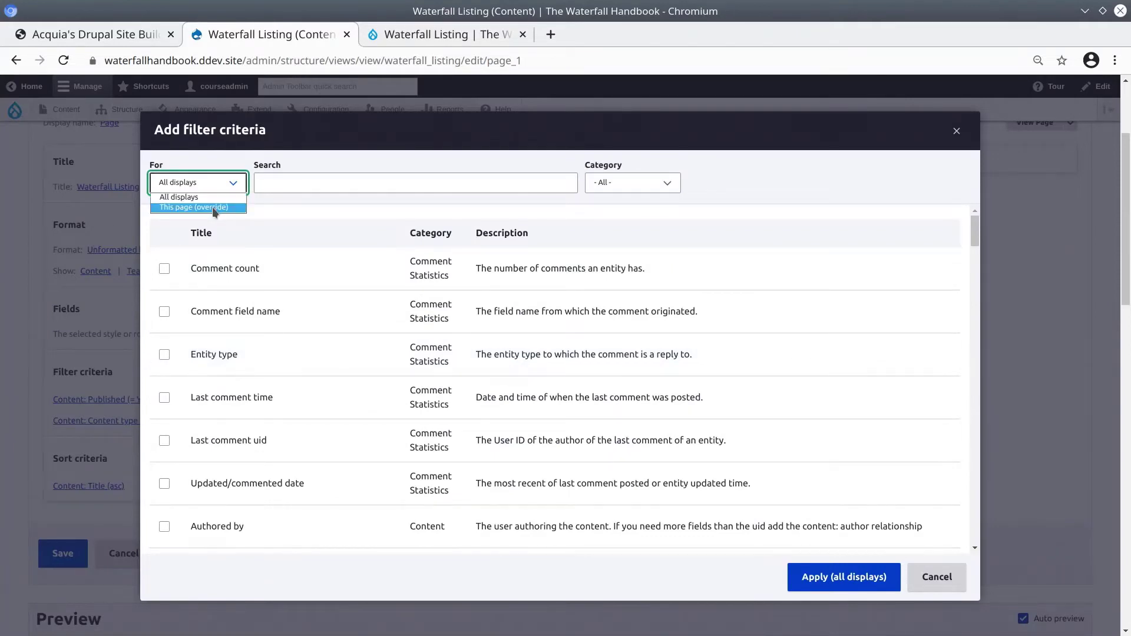
click(213, 207)
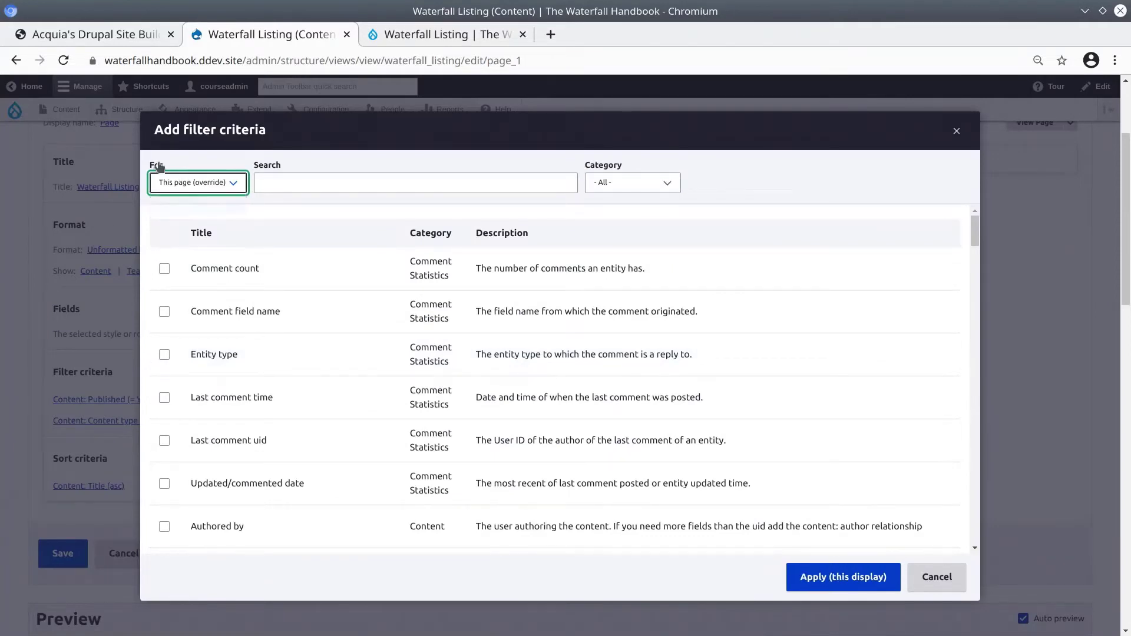
click(217, 185)
click(199, 205)
click(296, 184)
click(298, 180)
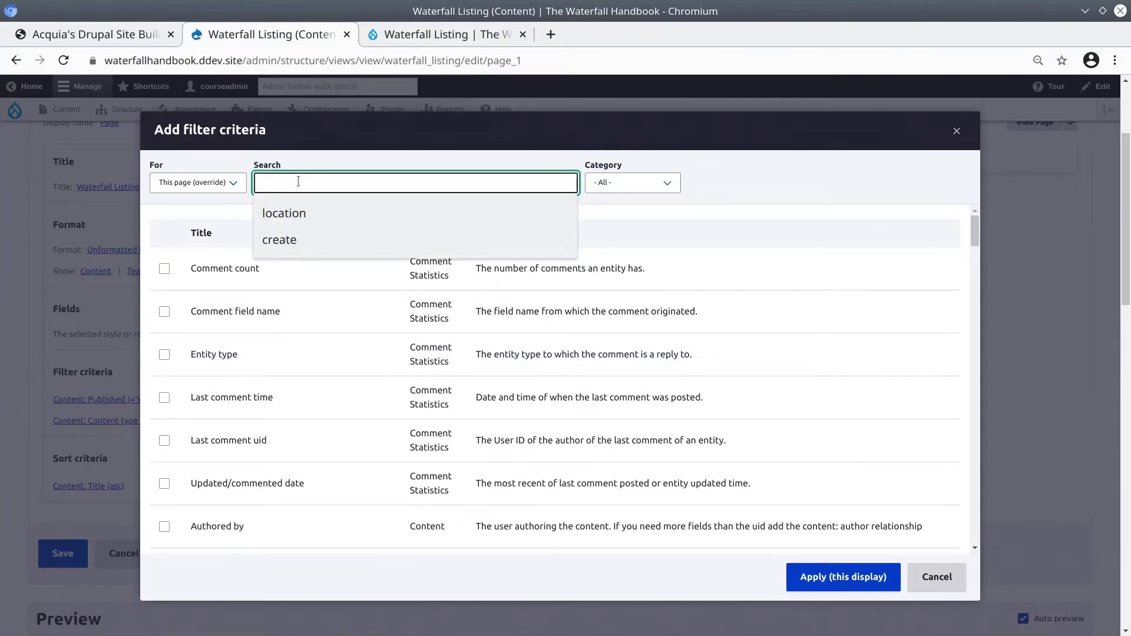
text(loc)
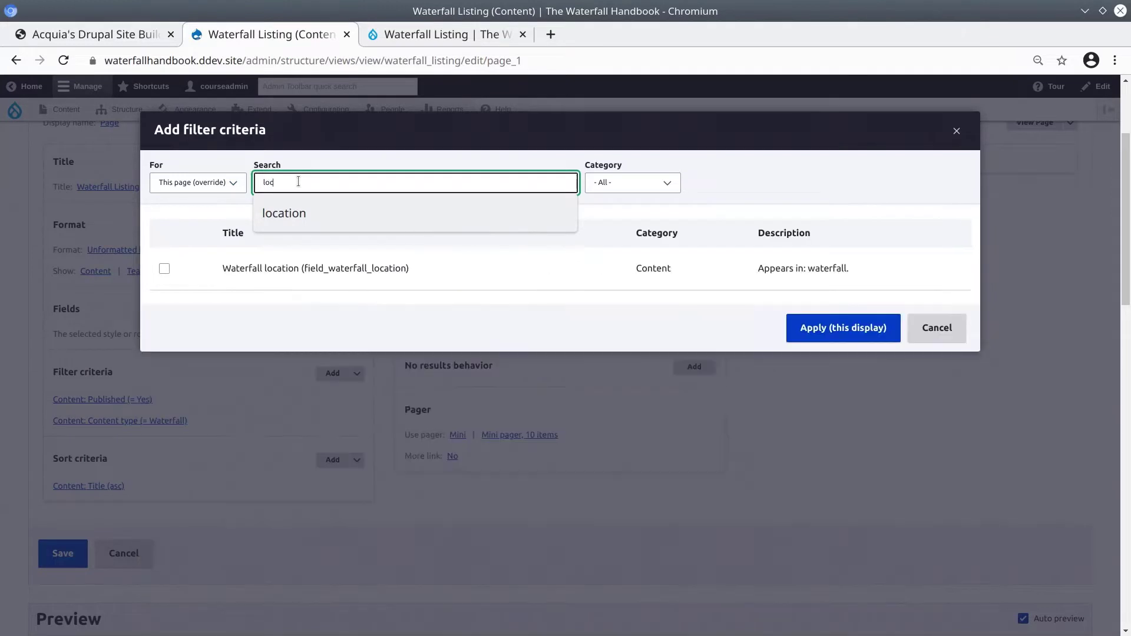
click(164, 268)
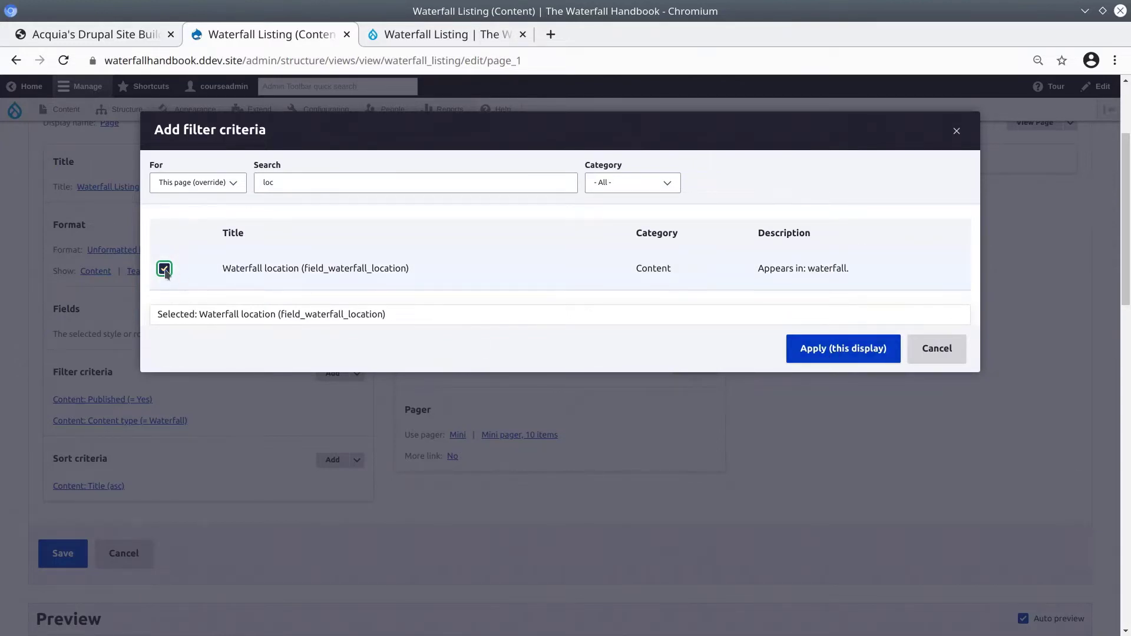
- Apply the location filter and set it to the Location vocabulary with Dropdown selection
click(839, 354)
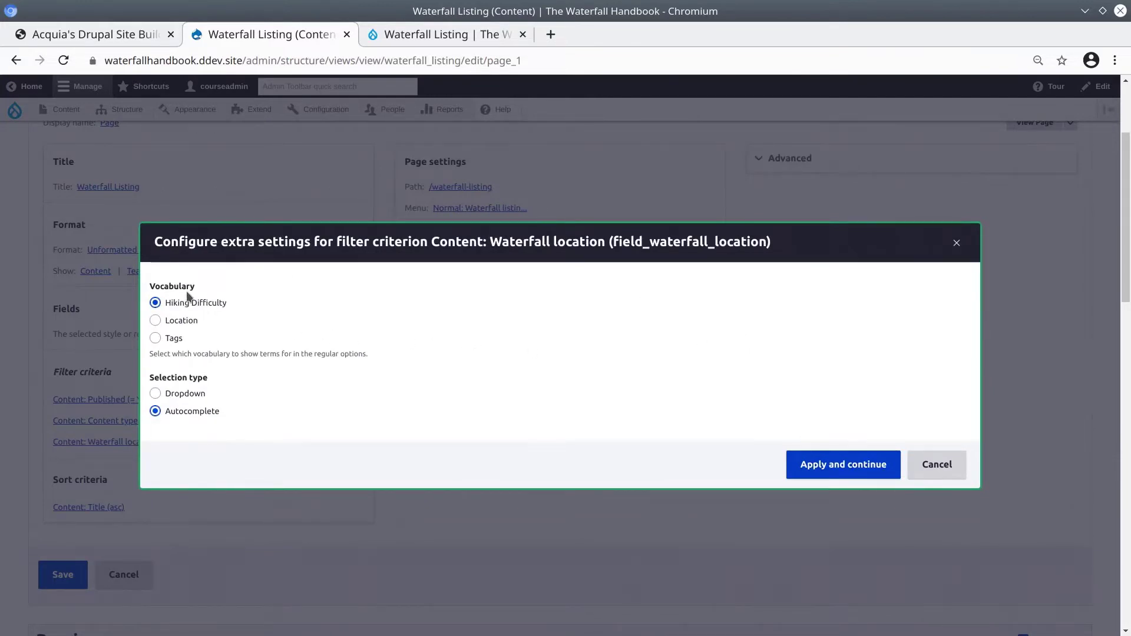
click(156, 321)
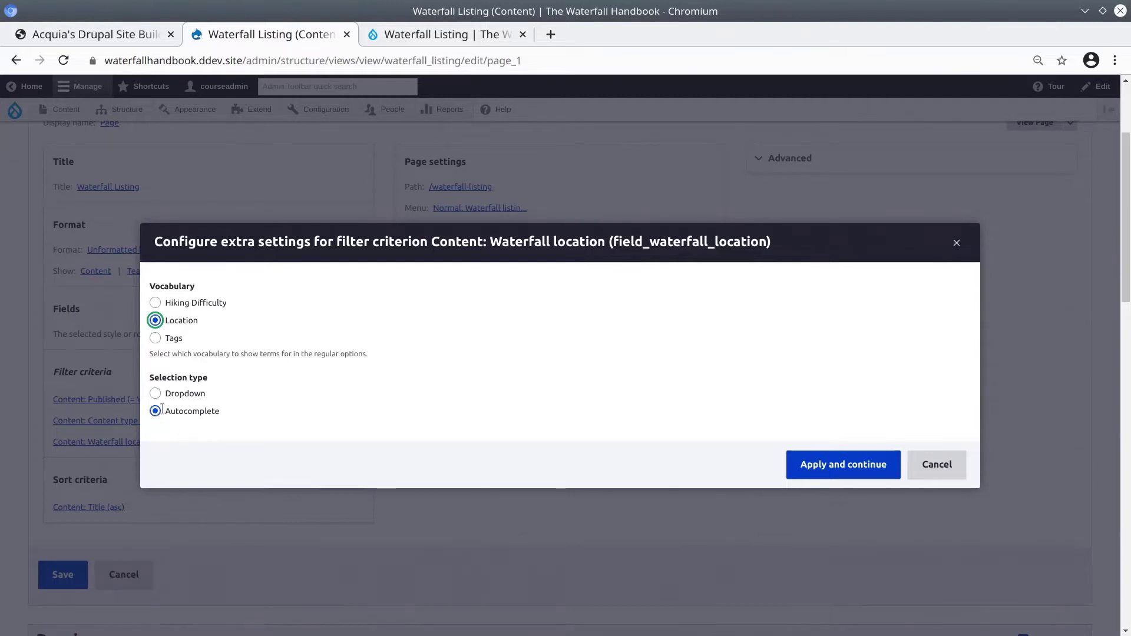
click(156, 395)
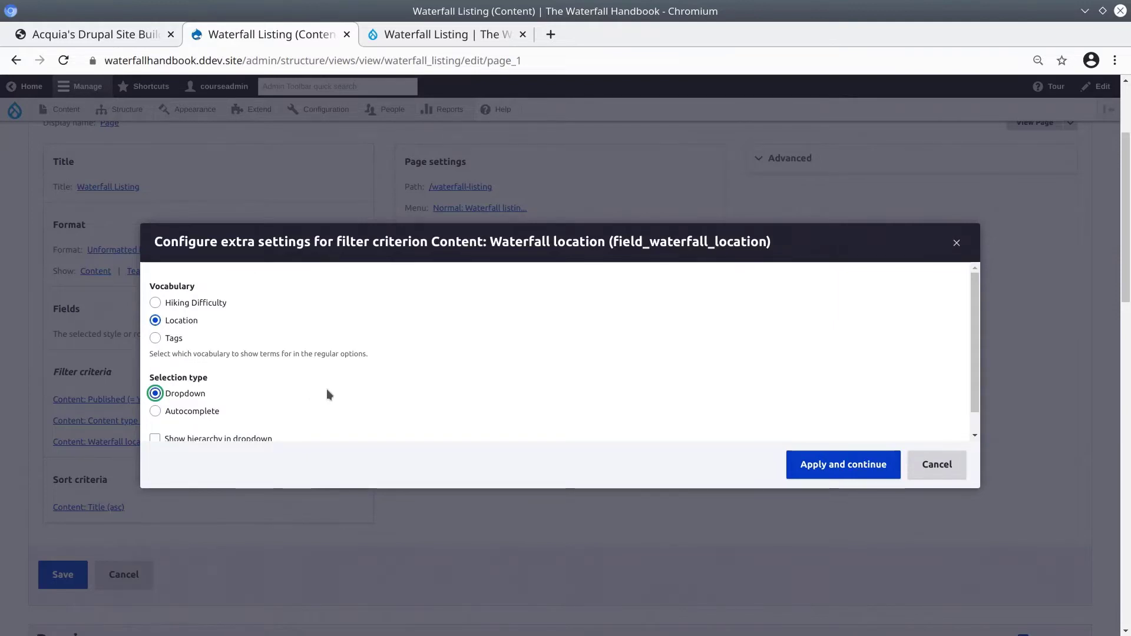
scroll(328, 388, down, 1)
scroll(328, 387, up, 1)
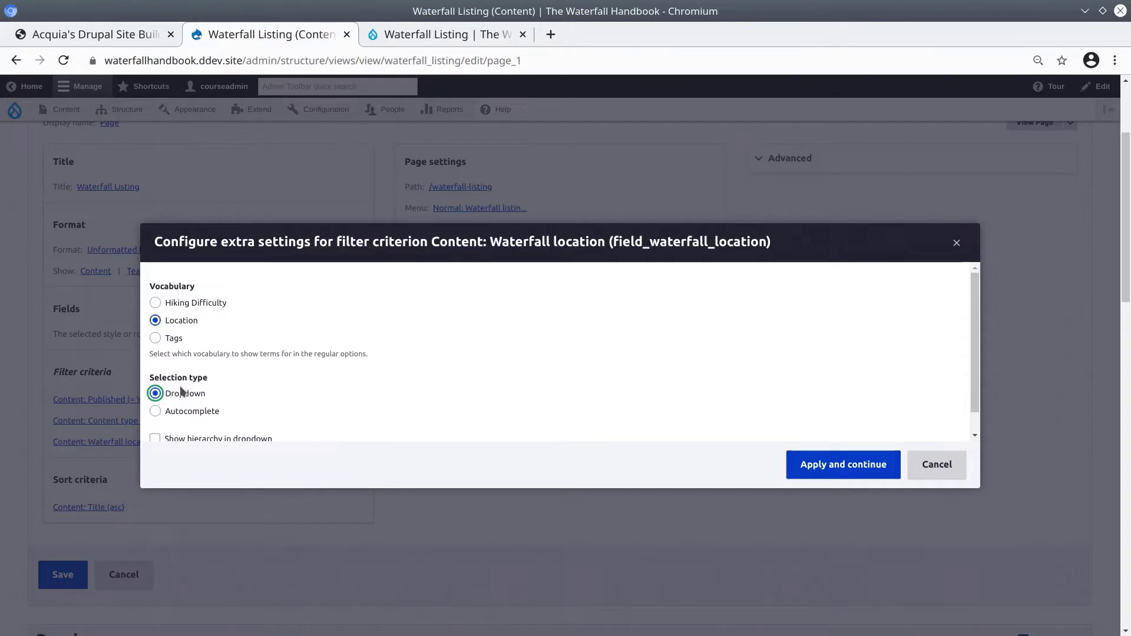
click(836, 467)
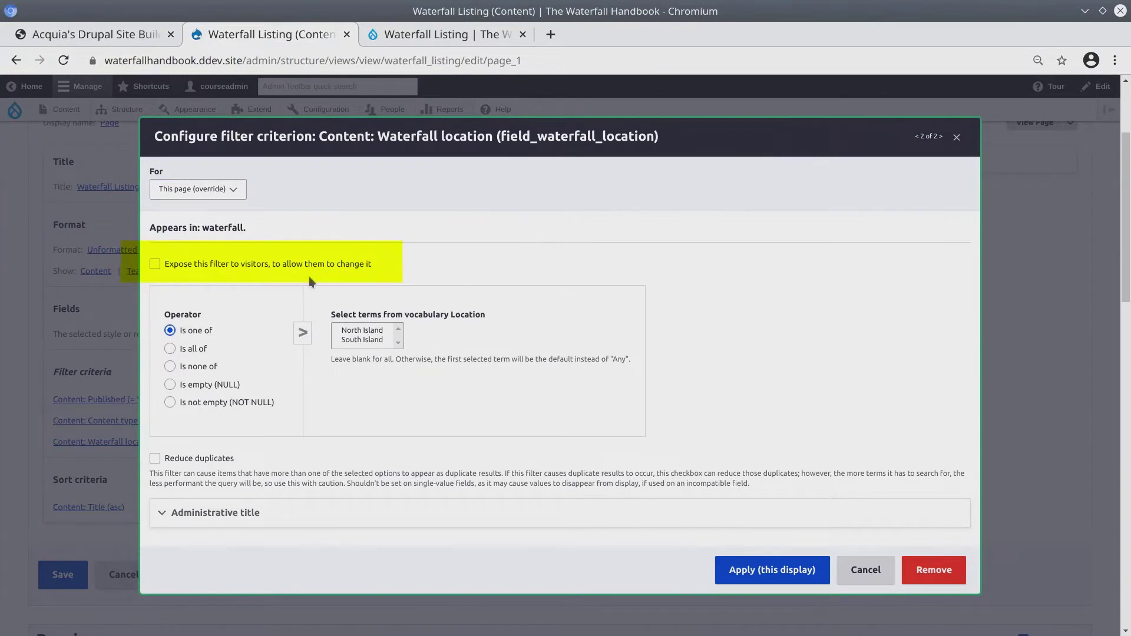
- Expose the location filter and remove '(field_waterfall_location)' from its label
click(155, 264)
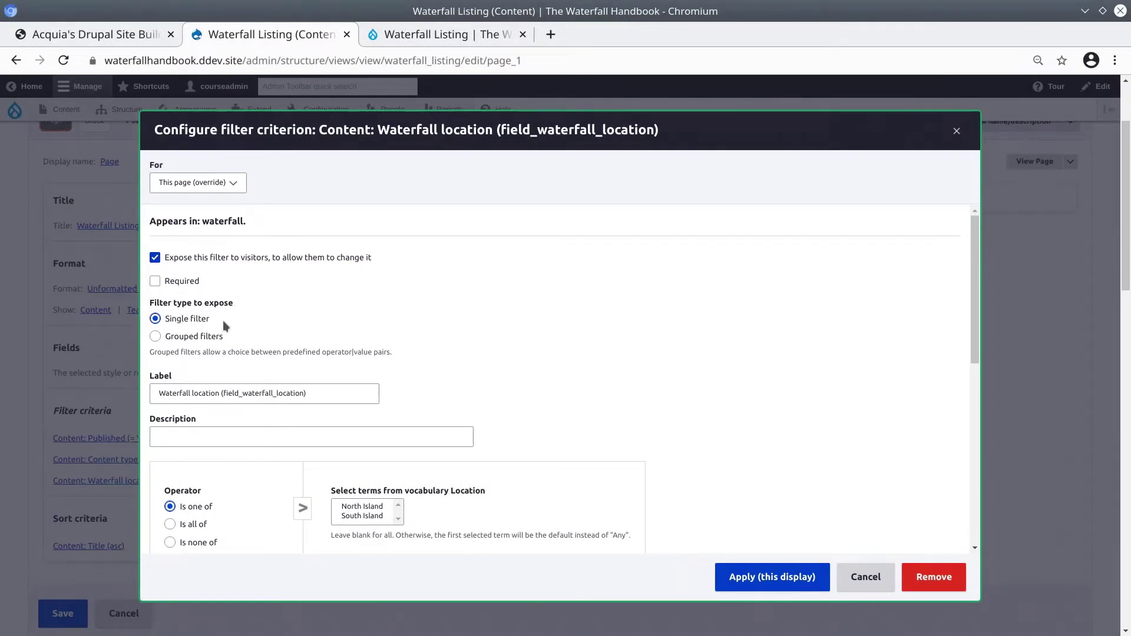
scroll(350, 335, down, 1)
click(221, 354)
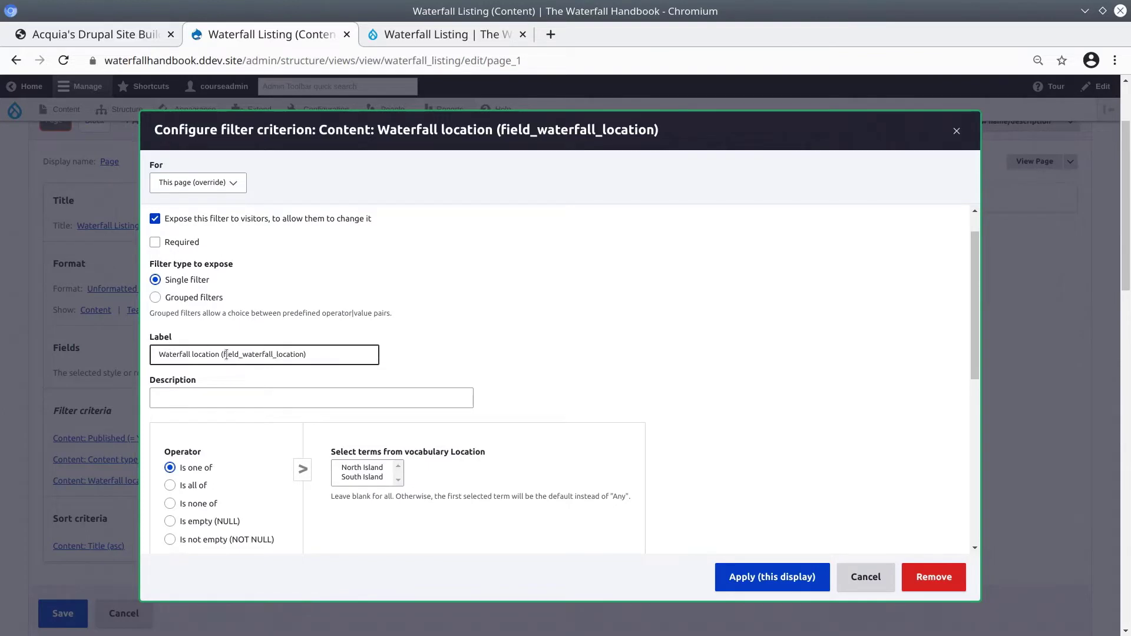
double_click(250, 357)
click(248, 356)
double_click(244, 351)
click(222, 352)
drag(221, 354, 372, 360)
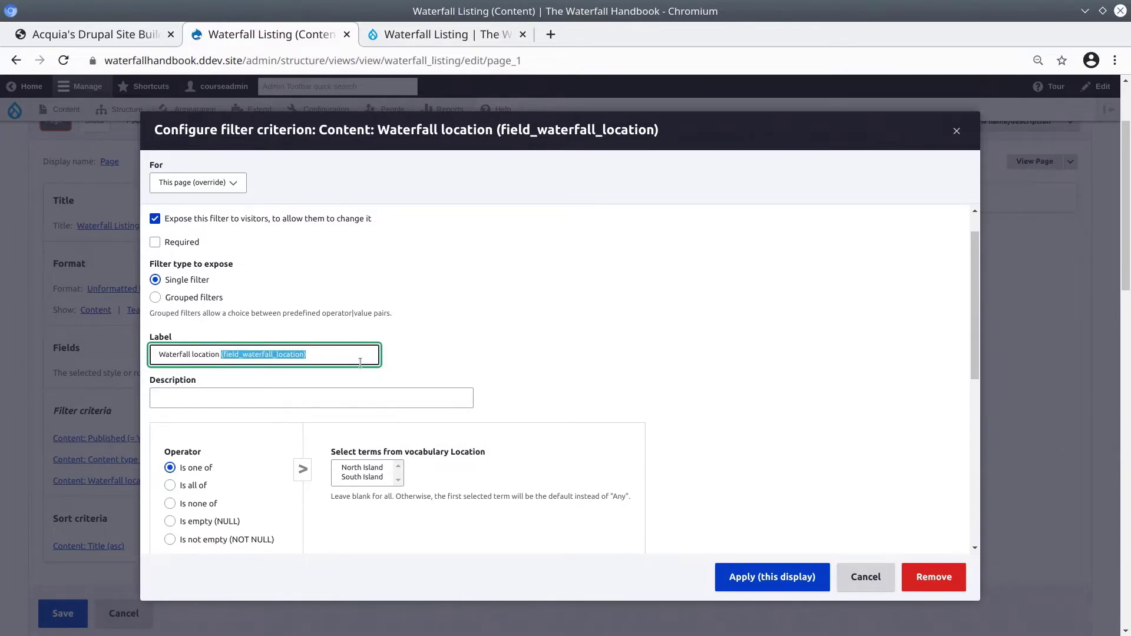
key(BackSpace)
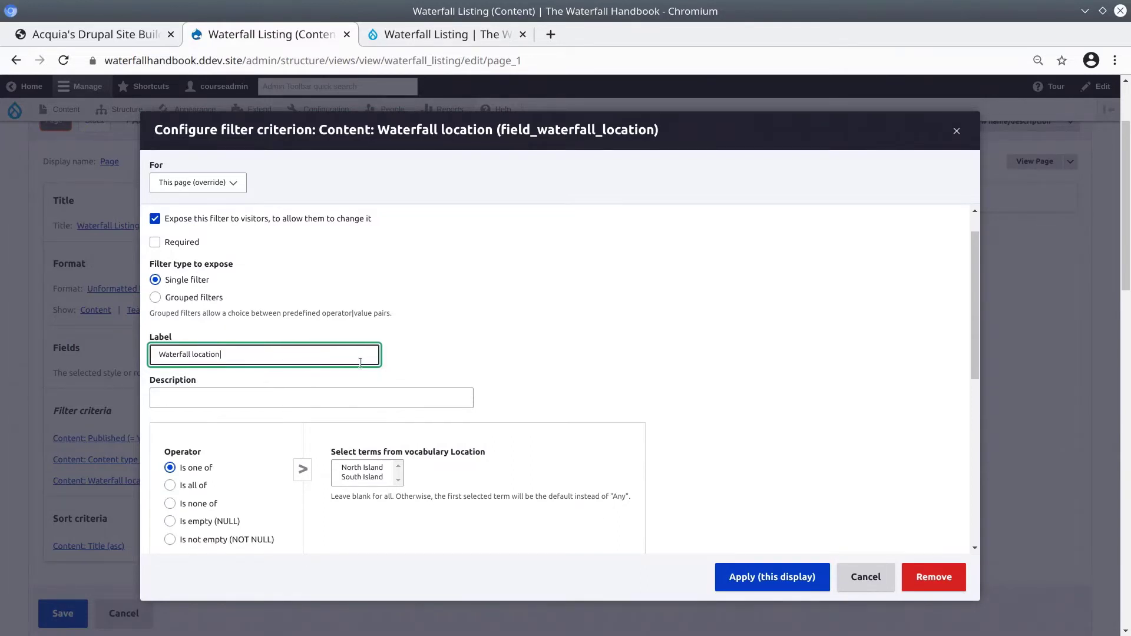
- Set the filter description to 'Select location', keeping the 'Is one of' operator
click(220, 396)
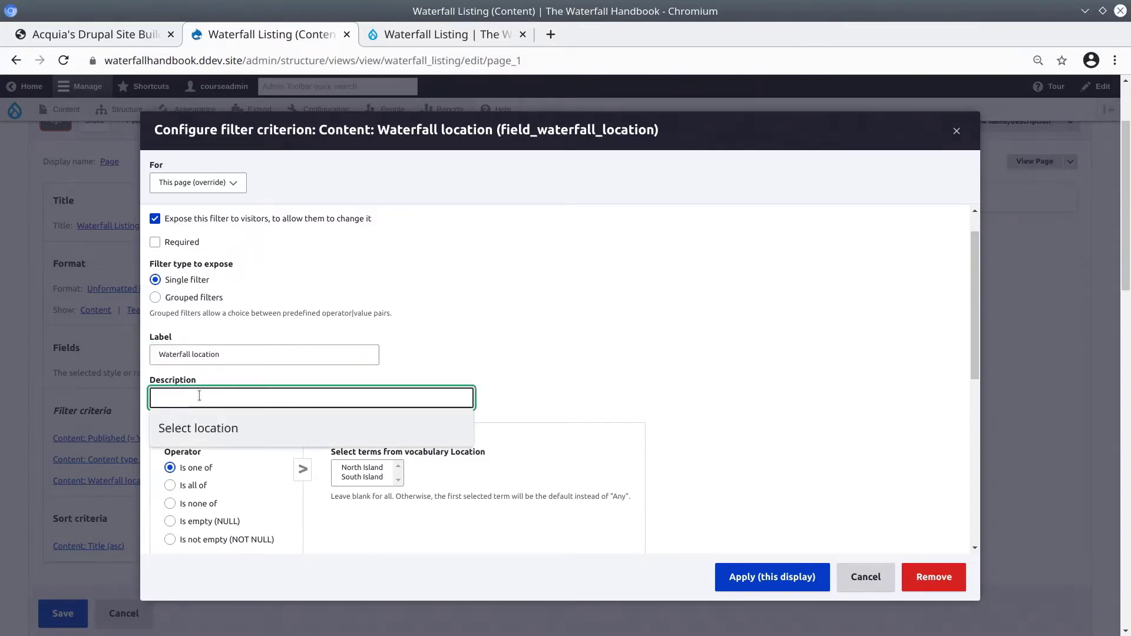
click(211, 423)
scroll(557, 393, down, 2)
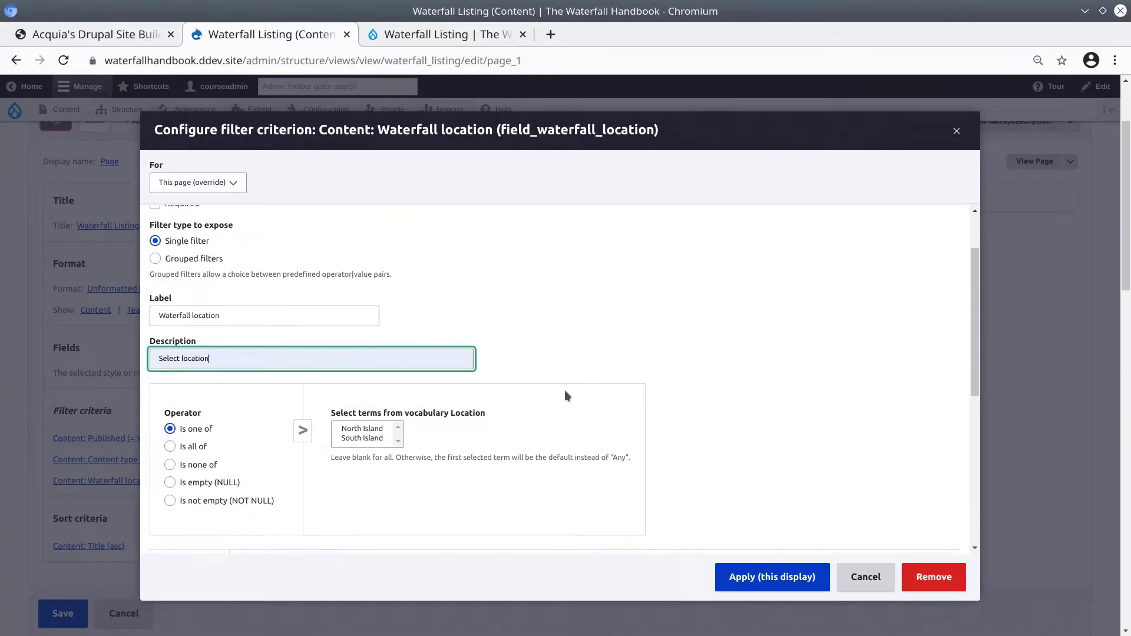
scroll(565, 391, down, 1)
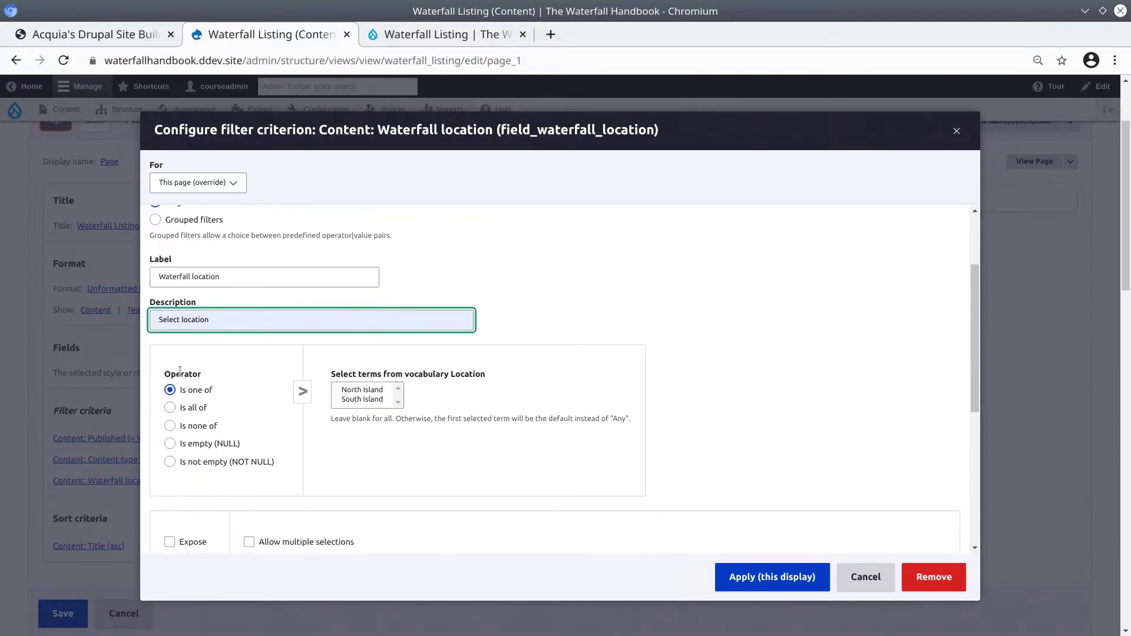
click(170, 390)
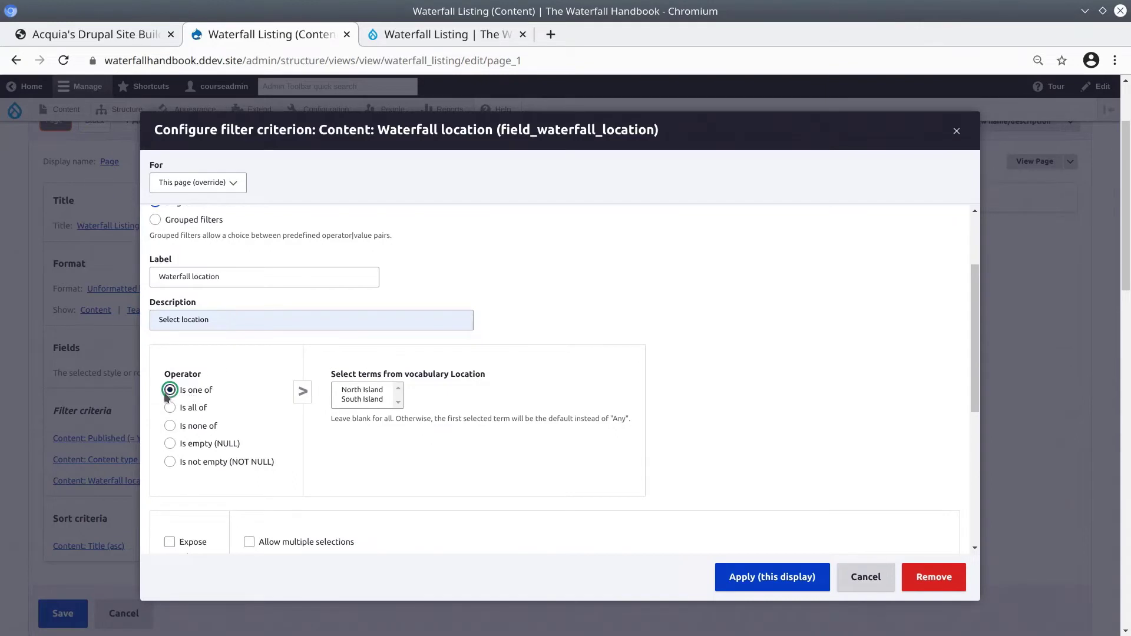
drag(333, 419, 389, 419)
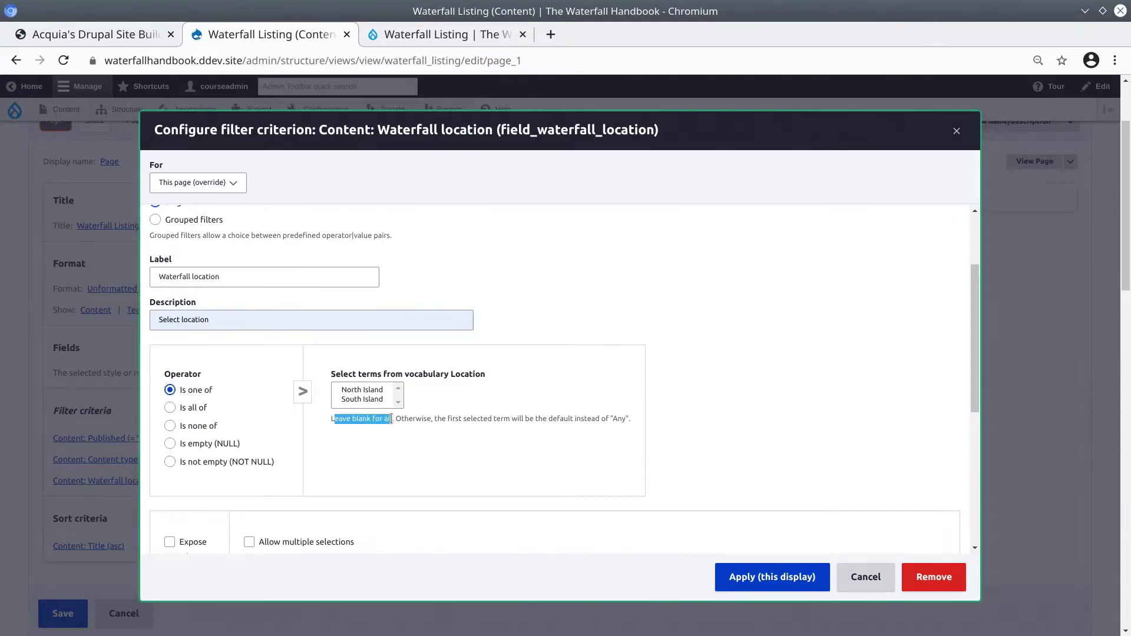
click(388, 419)
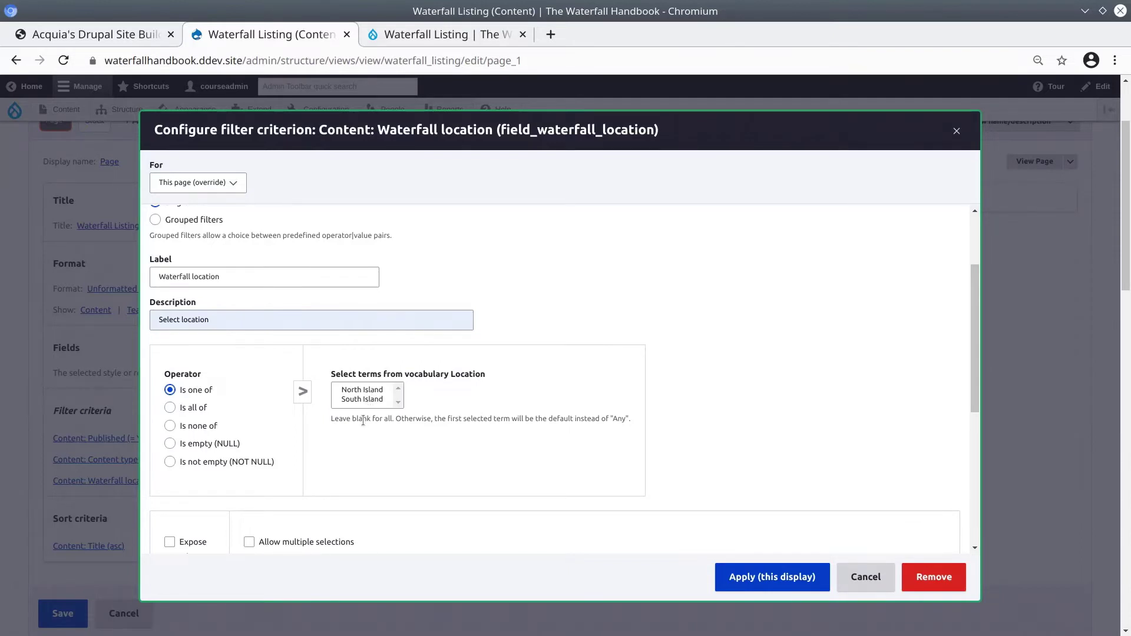
scroll(389, 451, down, 1)
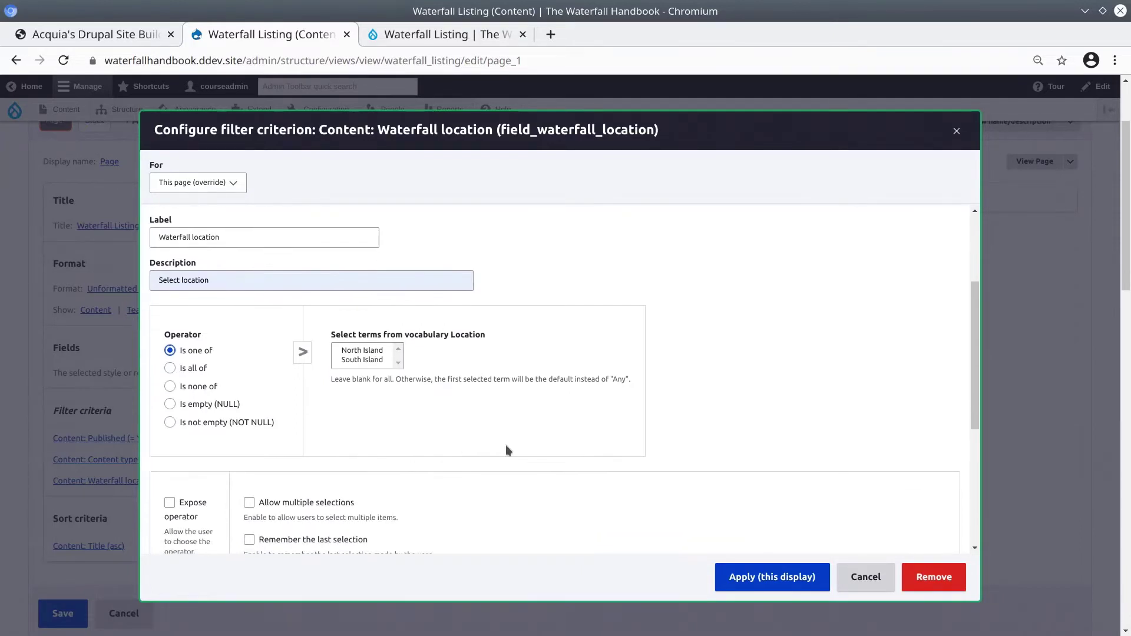
scroll(505, 444, down, 2)
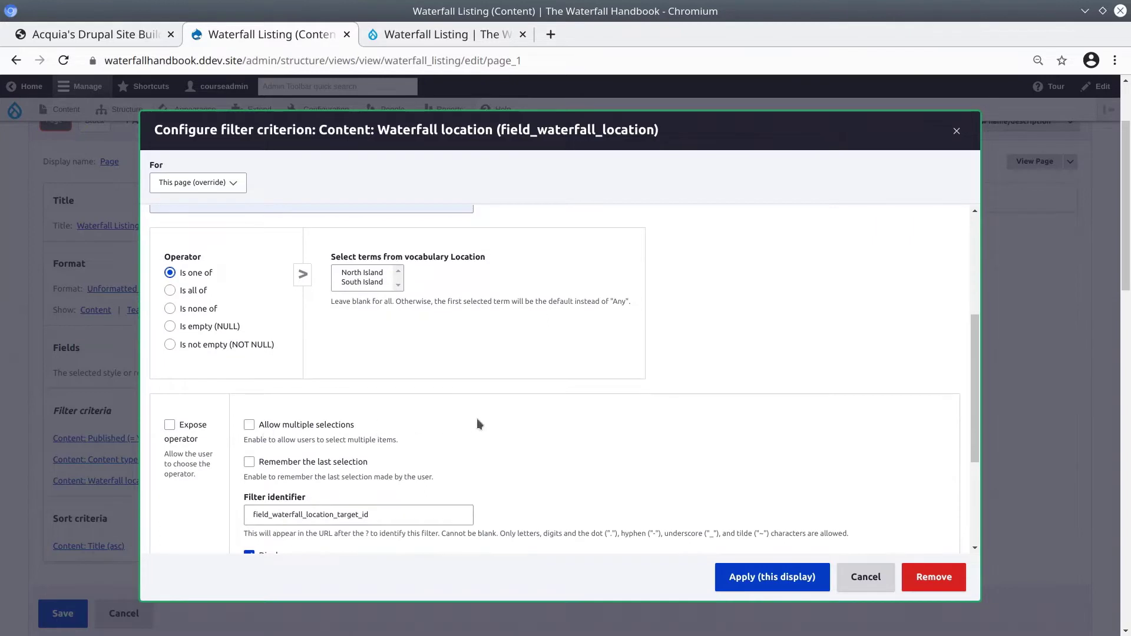
scroll(487, 418, down, 1)
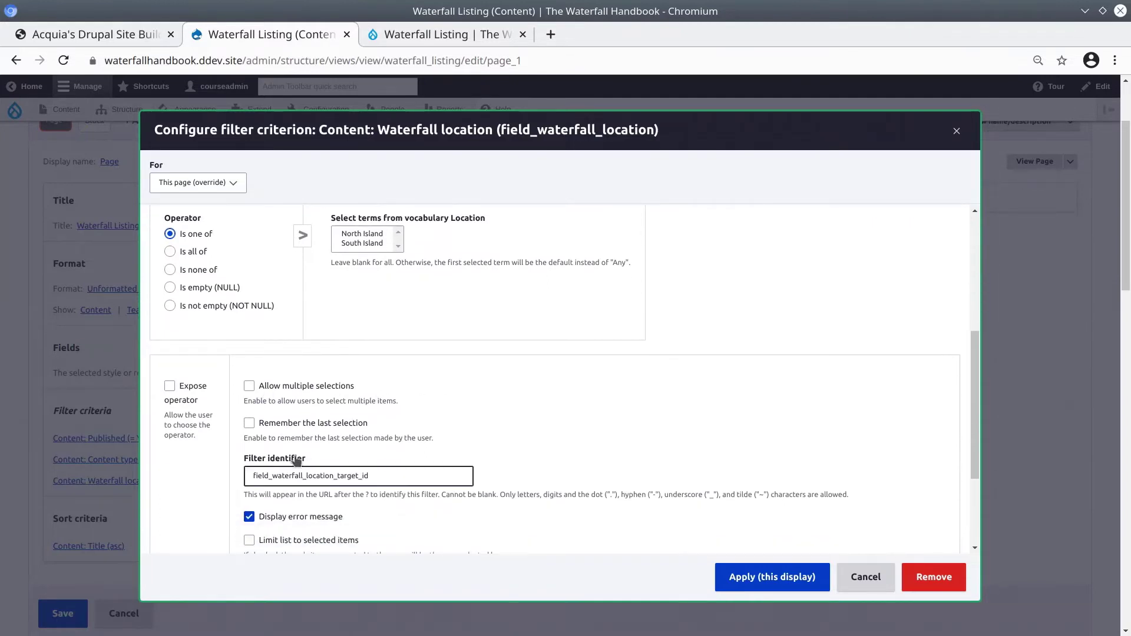
scroll(494, 455, down, 2)
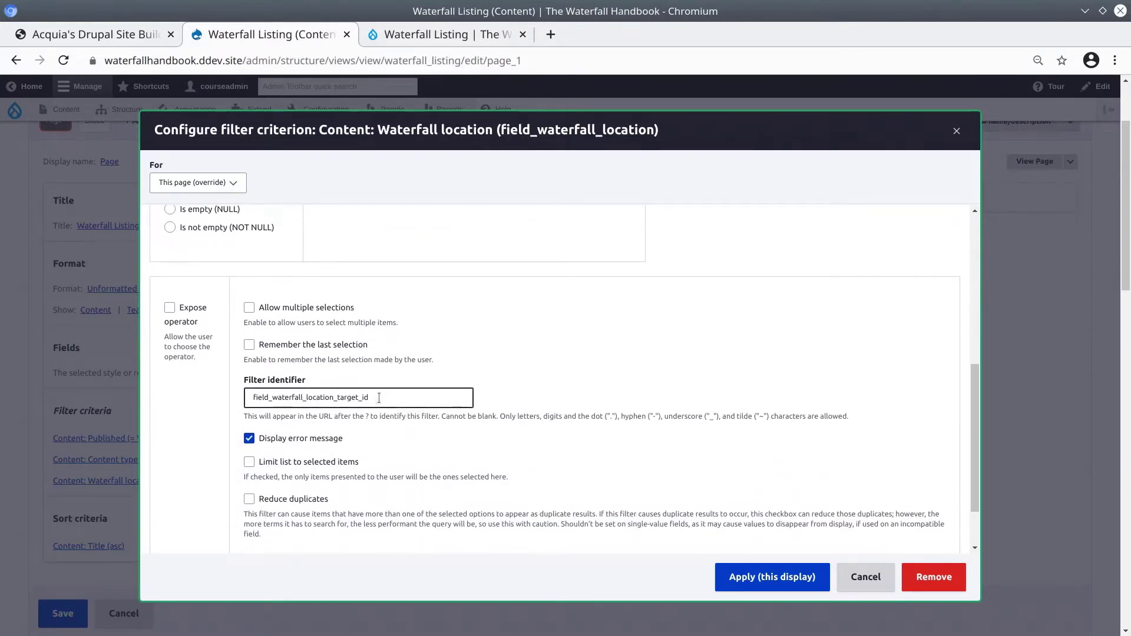
- Change the filter identifier to 'wl' and apply the settings to this page
double_click(379, 397)
key(End)
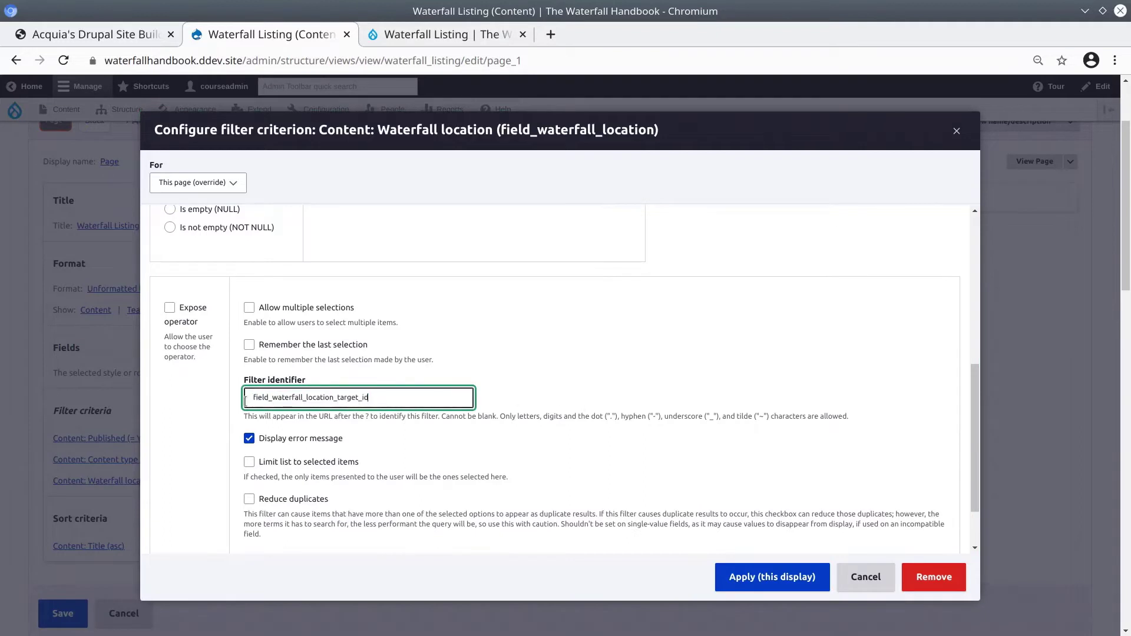
drag(253, 397, 411, 400)
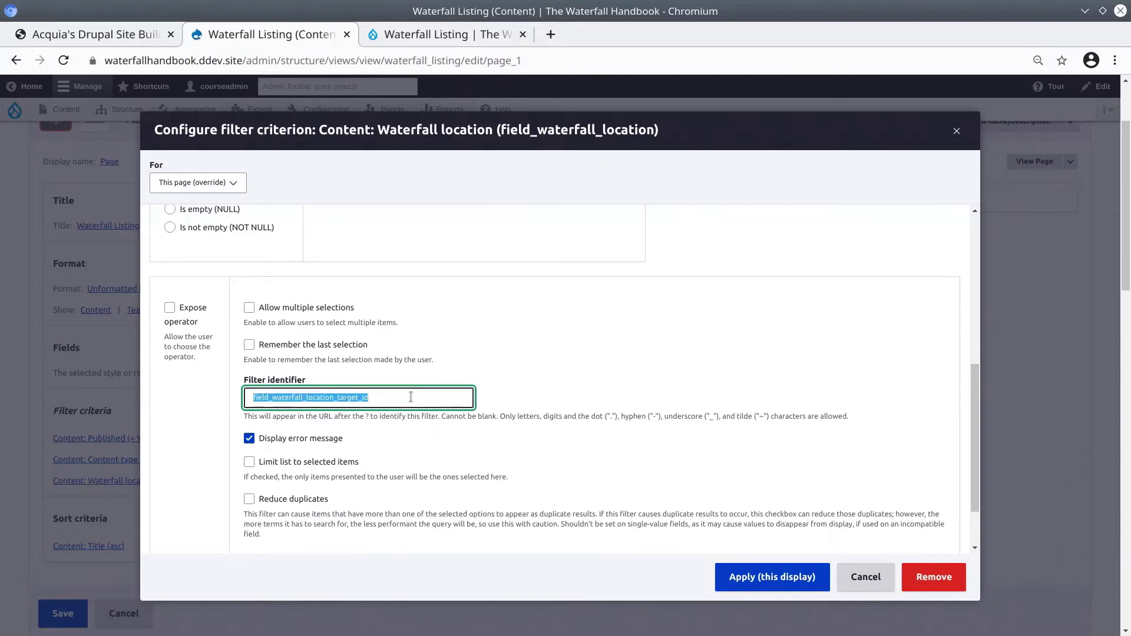
text(wl)
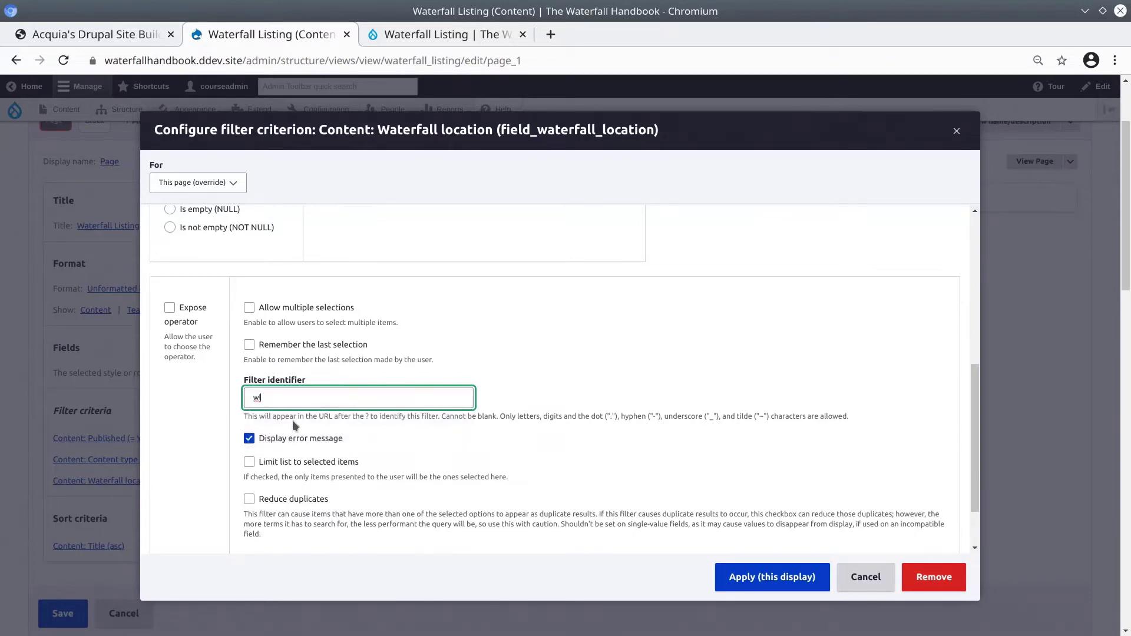
drag(296, 417, 431, 417)
click(397, 417)
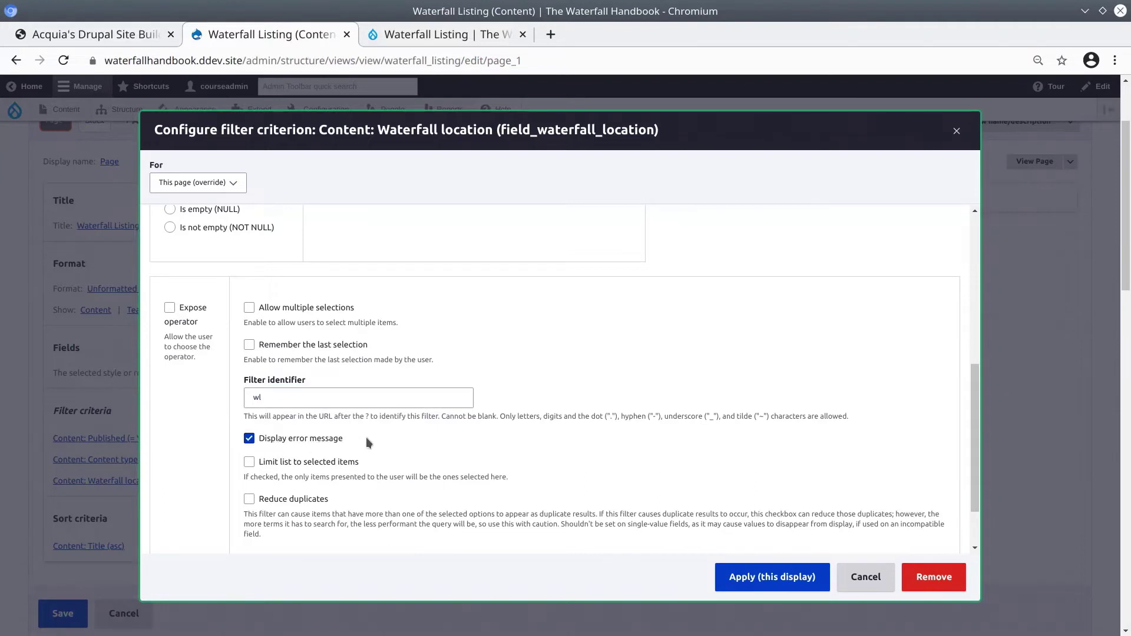
scroll(610, 445, down, 2)
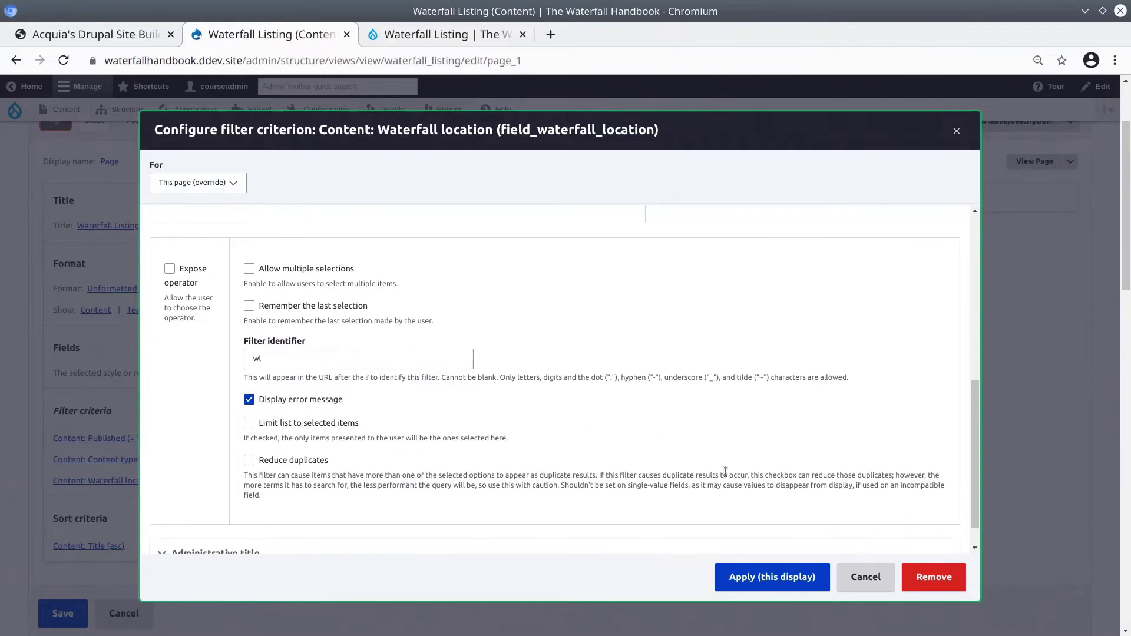
click(775, 582)
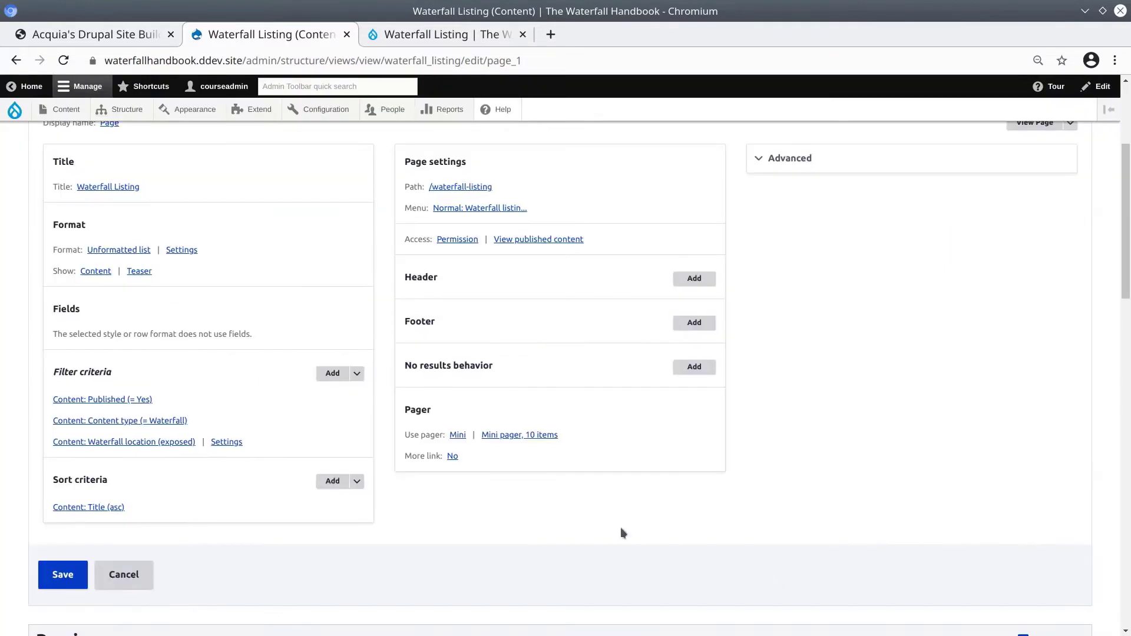
scroll(547, 508, down, 2)
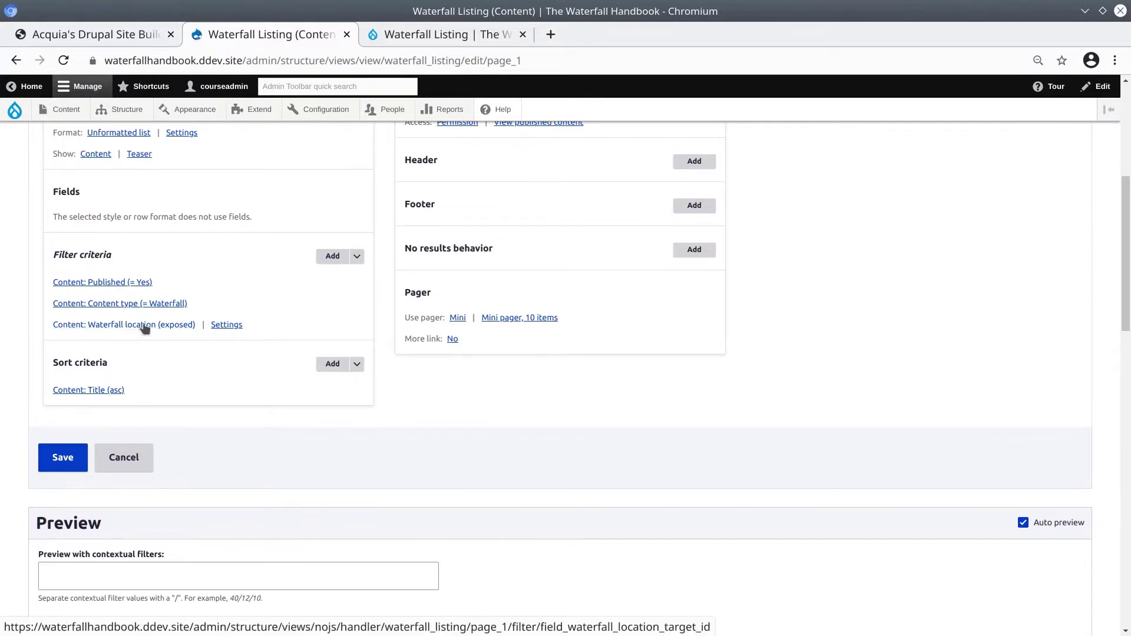
scroll(339, 390, down, 2)
scroll(512, 393, down, 2)
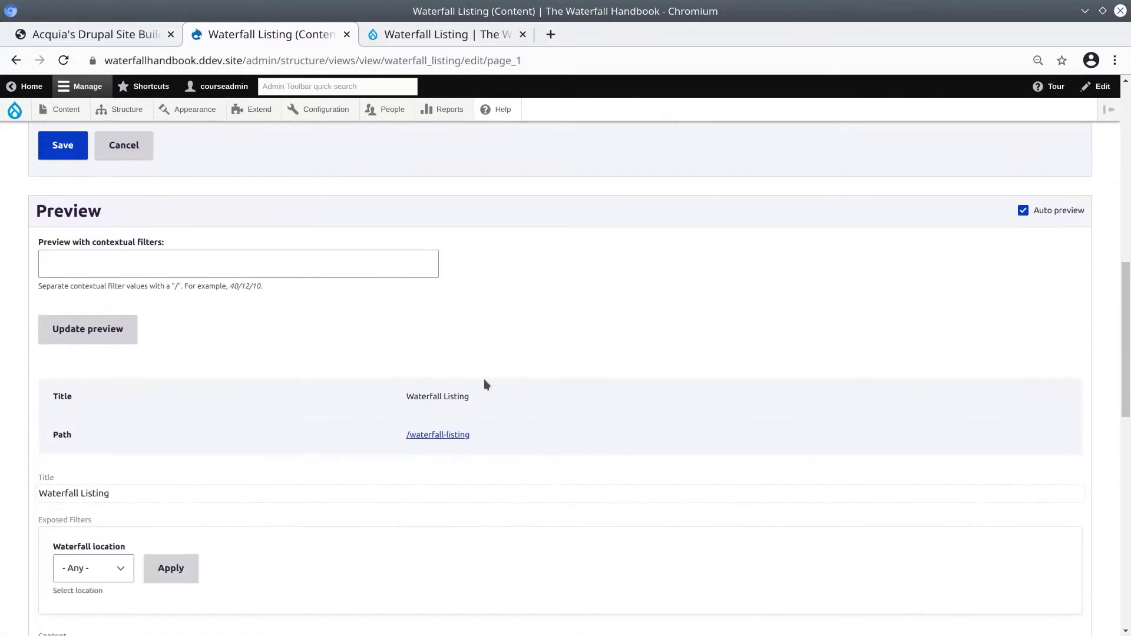
scroll(434, 365, down, 1)
scroll(236, 309, down, 2)
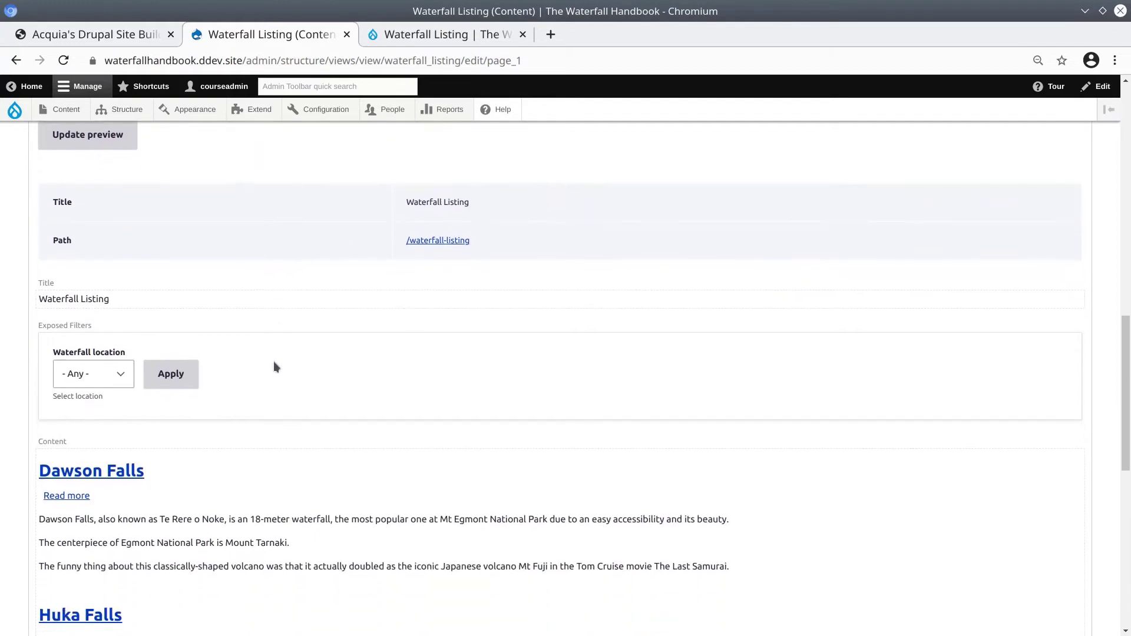
- Filter the preview to South Island, listing Purakaunui and Trident Creek Falls
click(106, 374)
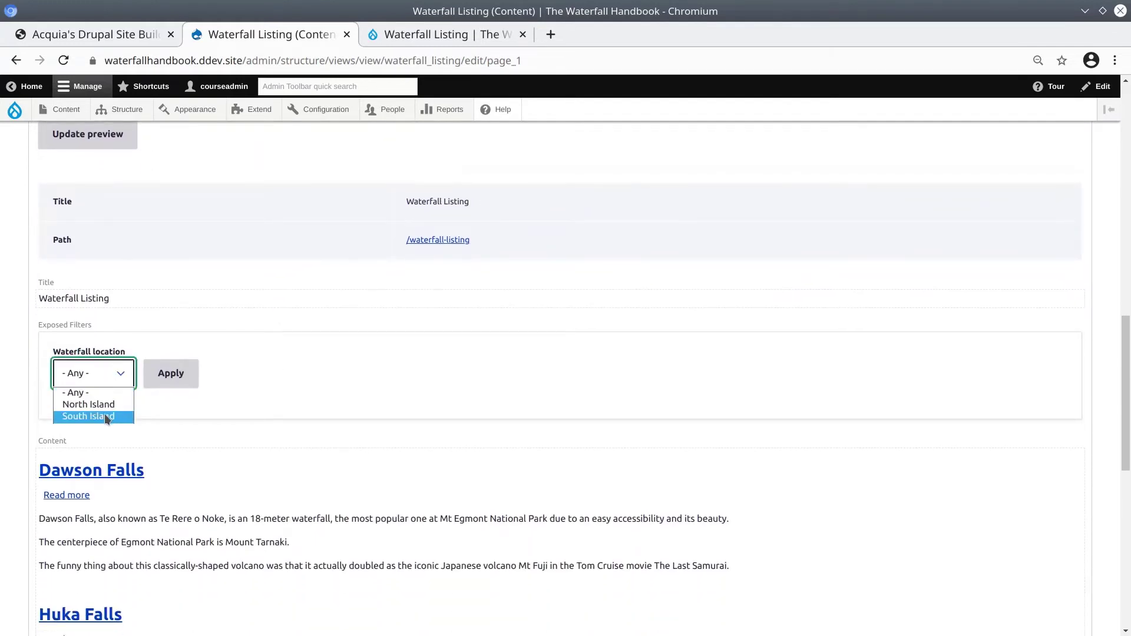
click(112, 415)
click(177, 375)
scroll(336, 441, down, 2)
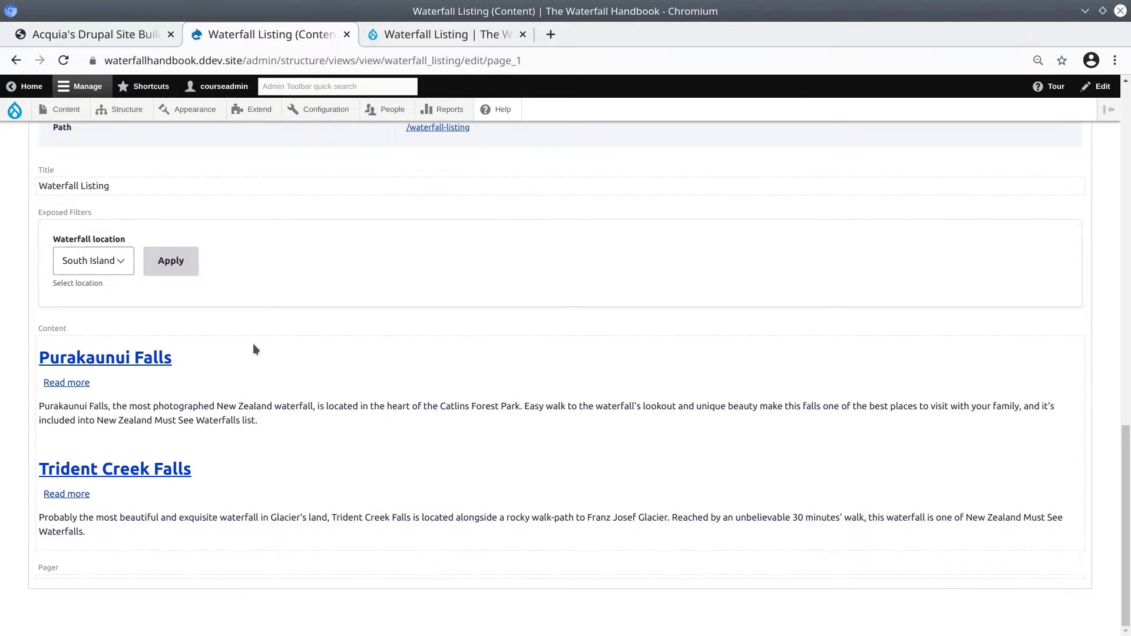
scroll(252, 351, up, 2)
scroll(341, 372, up, 3)
scroll(348, 369, up, 3)
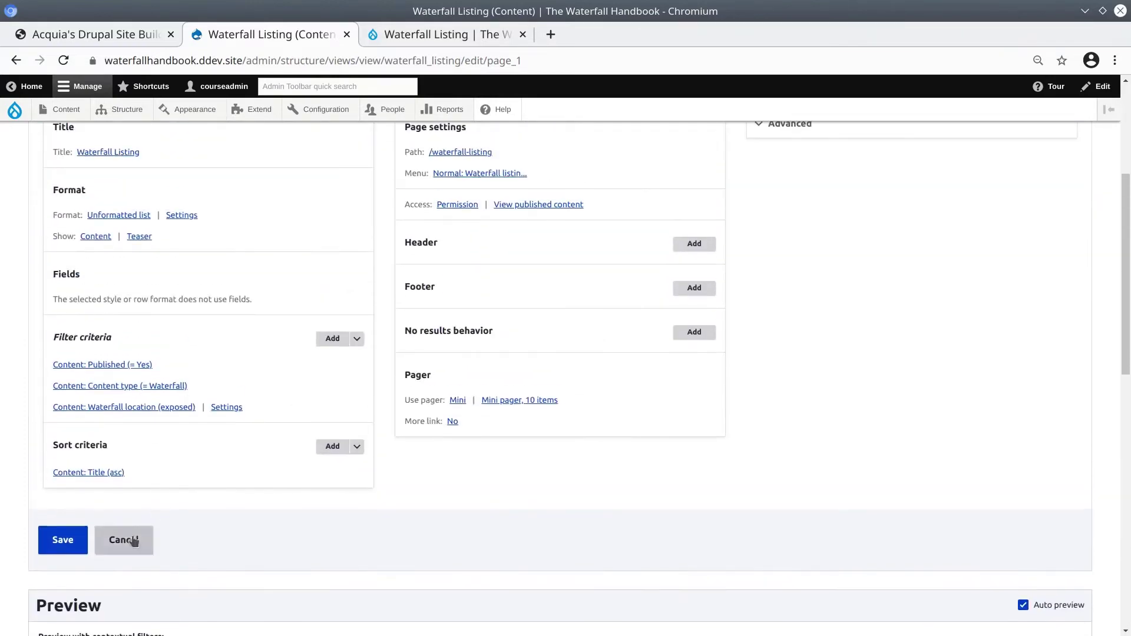
- Save the view, then filter the live Waterfall Listing page to South Island
click(66, 546)
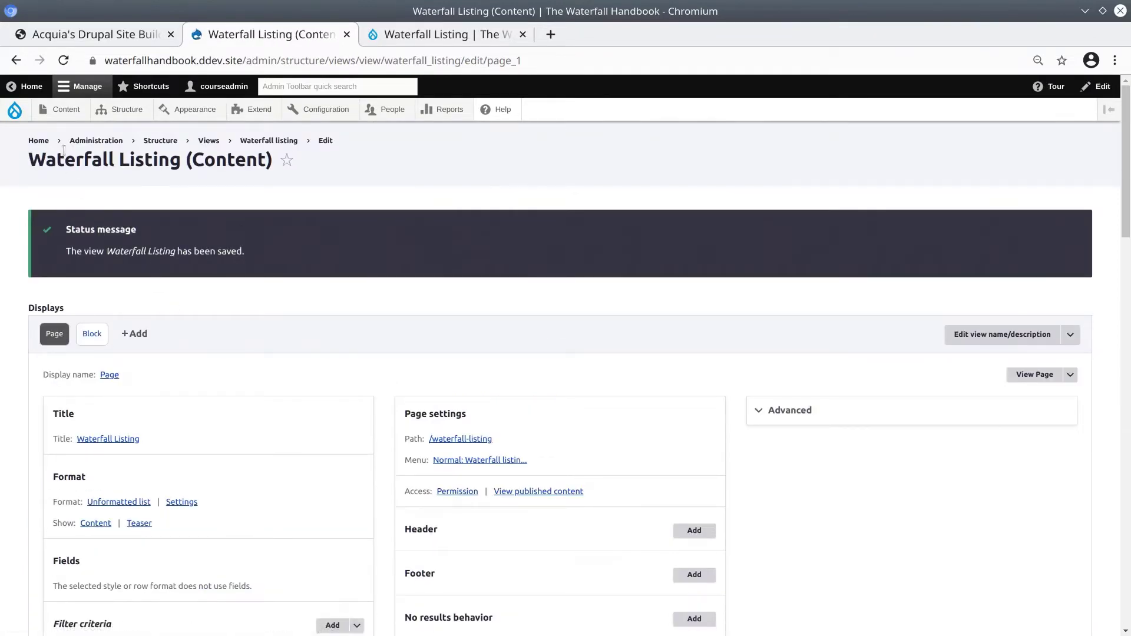
click(435, 34)
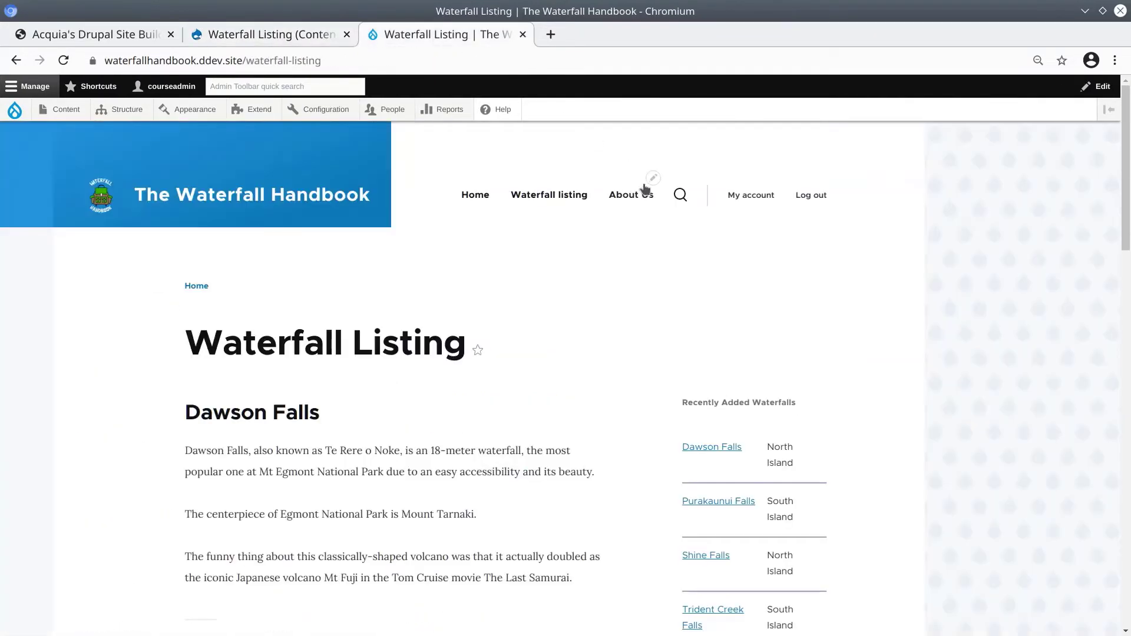
click(547, 195)
scroll(387, 382, down, 2)
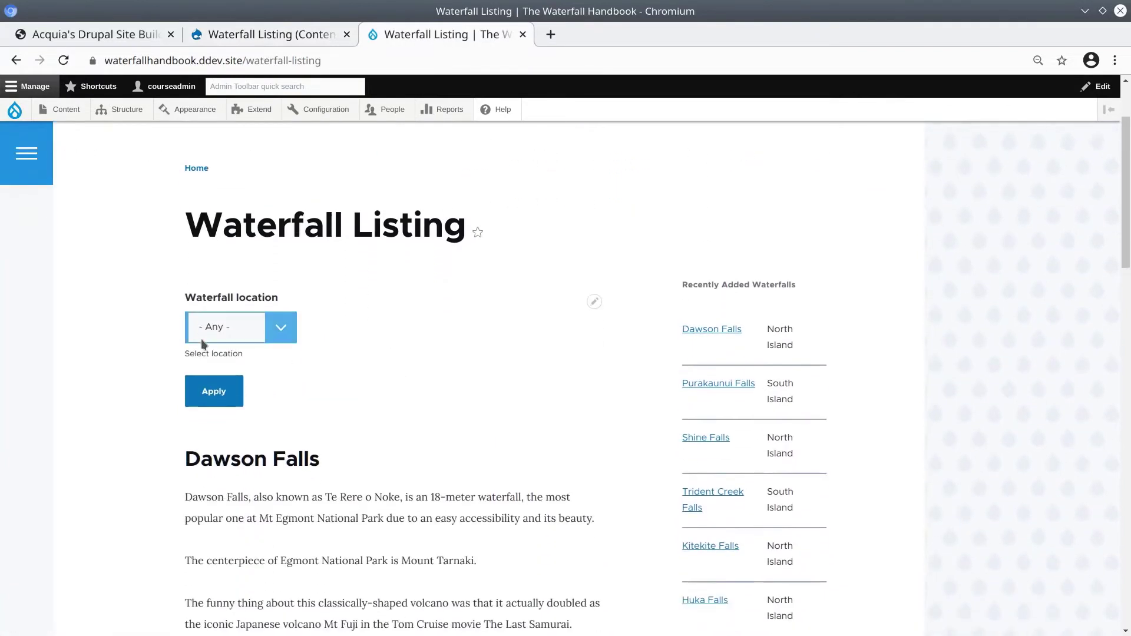
click(289, 337)
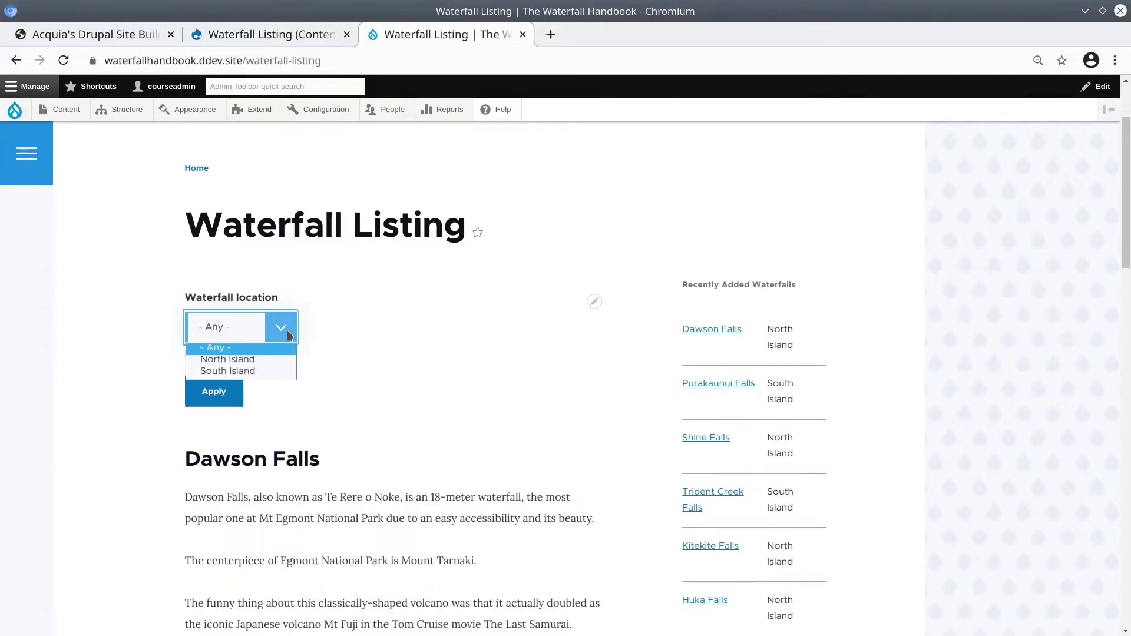
click(246, 372)
click(214, 392)
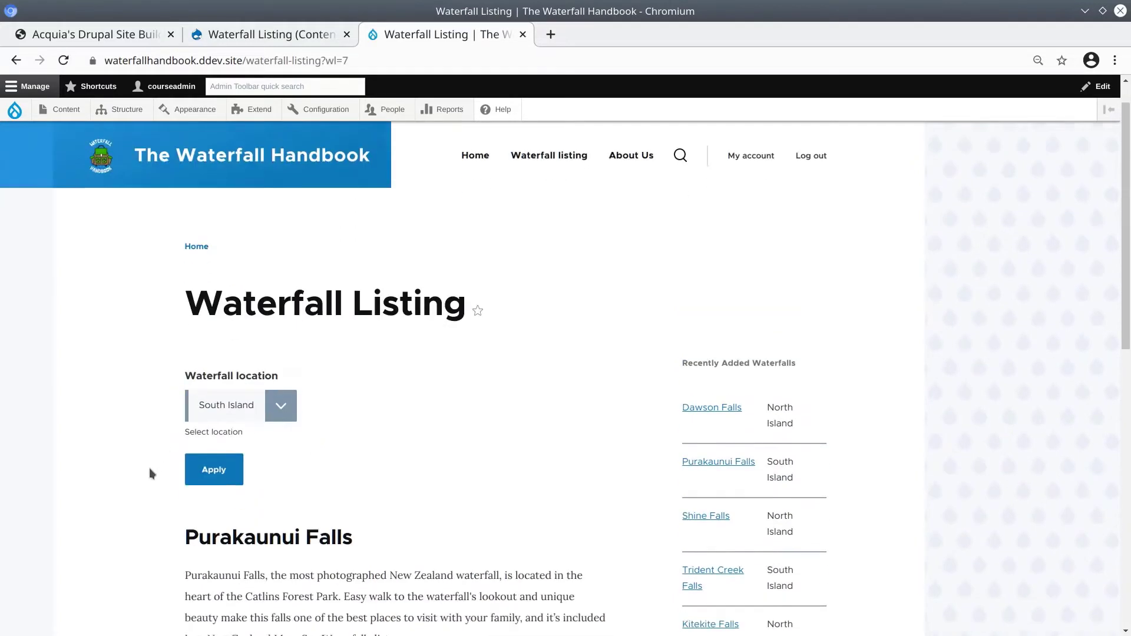
scroll(150, 475, down, 3)
scroll(171, 474, up, 3)
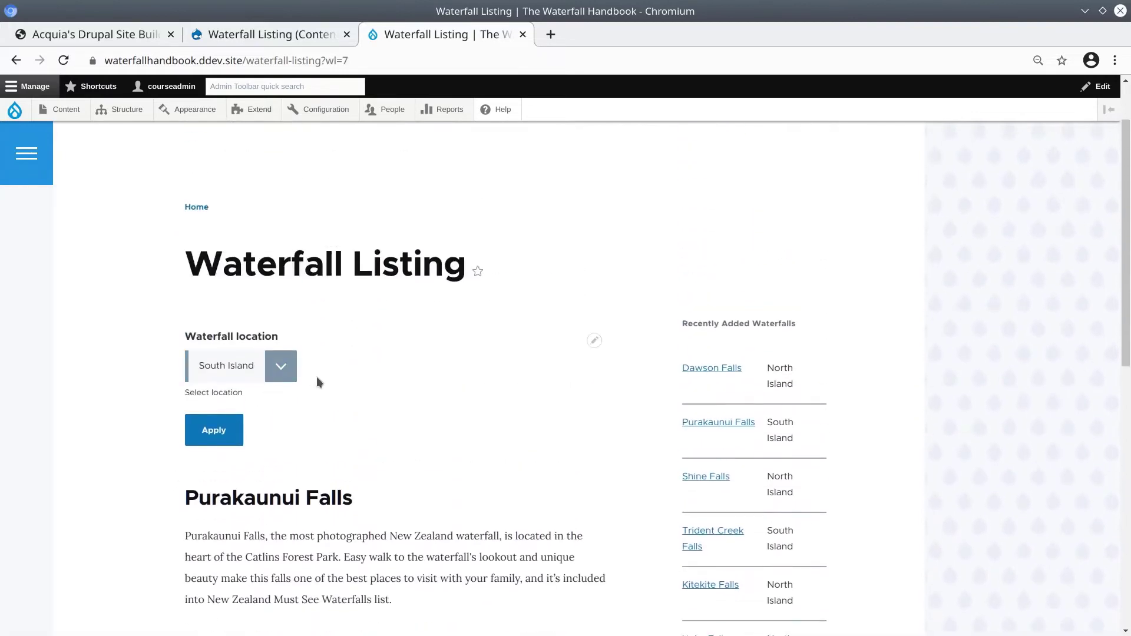
scroll(358, 498, down, 4)
scroll(303, 550, up, 3)
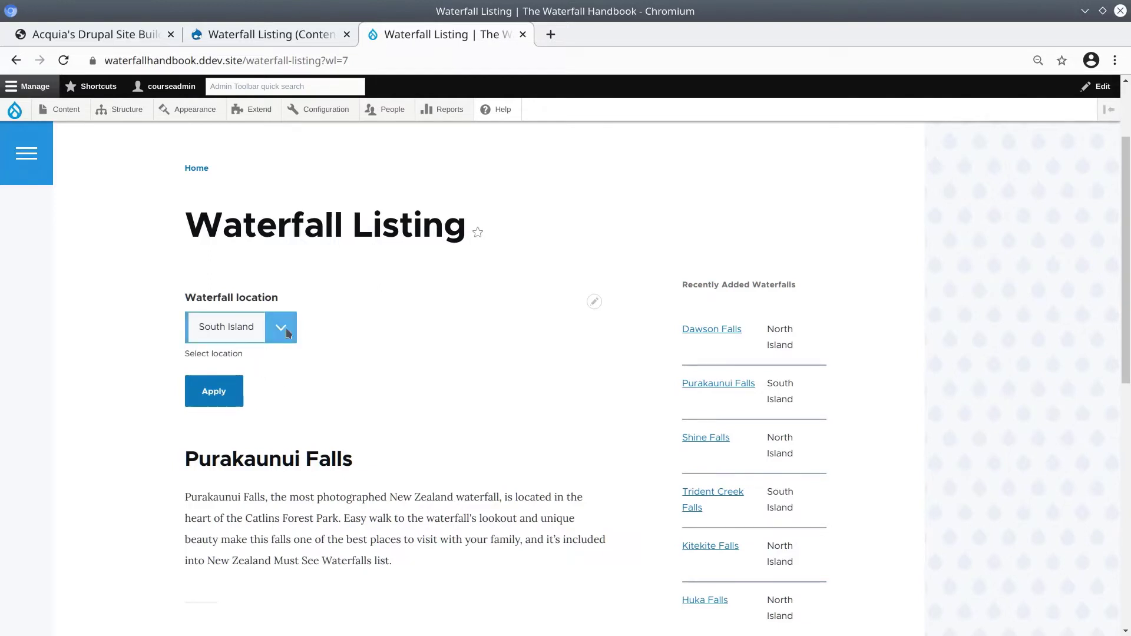
- Back in the view editor, review the Filter criteria and No results behavior sections
click(278, 36)
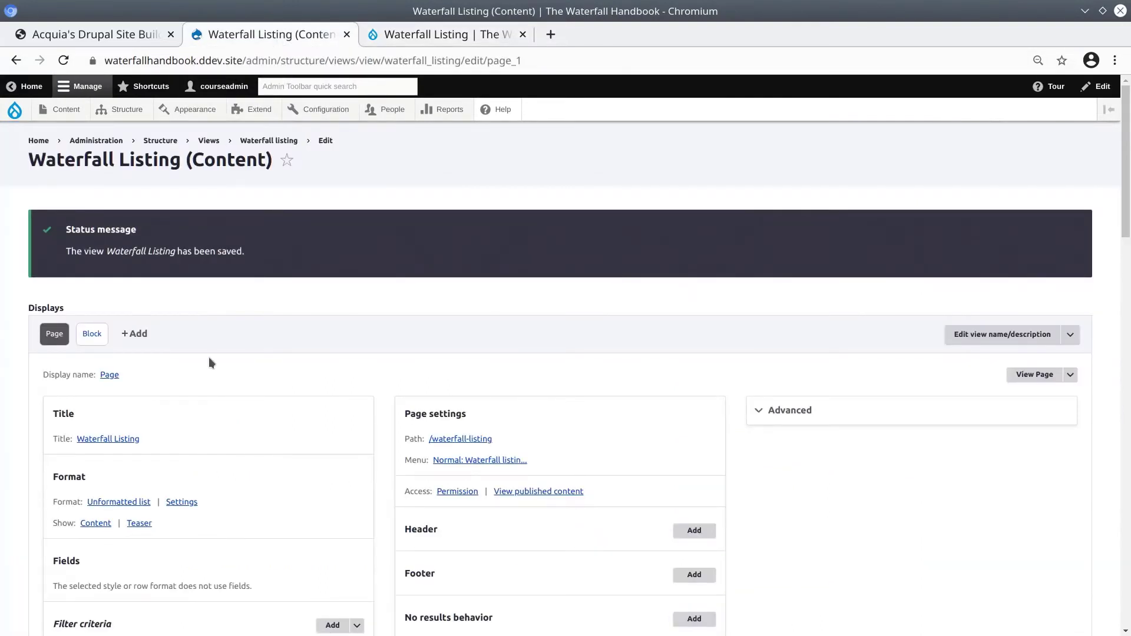
scroll(208, 357, down, 1)
scroll(71, 203, up, 1)
scroll(62, 265, down, 1)
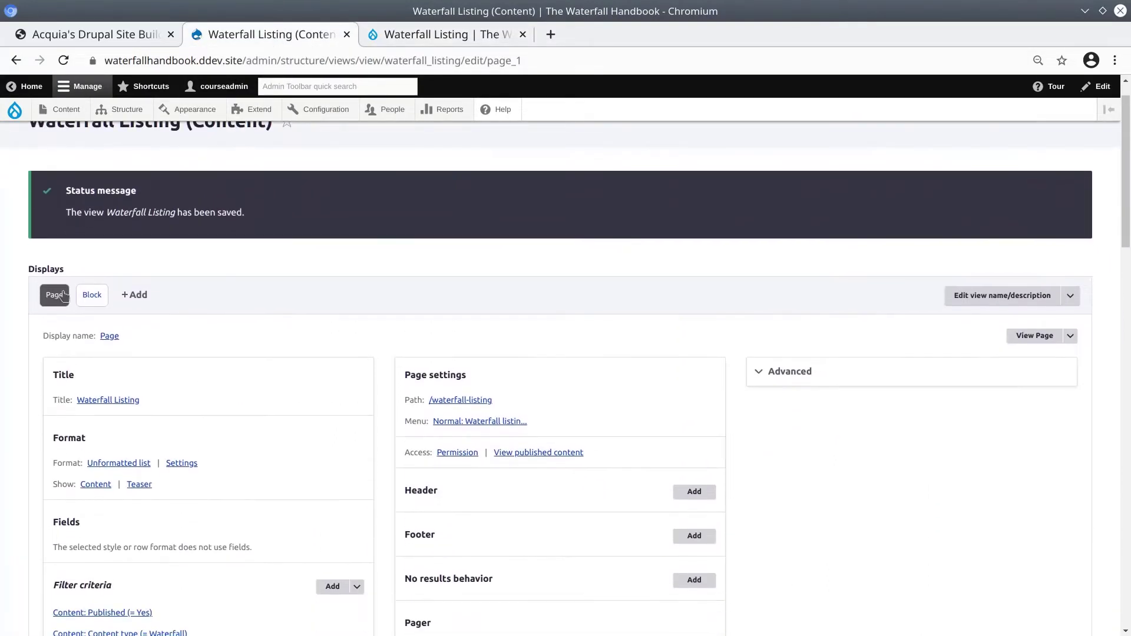
scroll(76, 324, down, 1)
scroll(129, 384, down, 2)
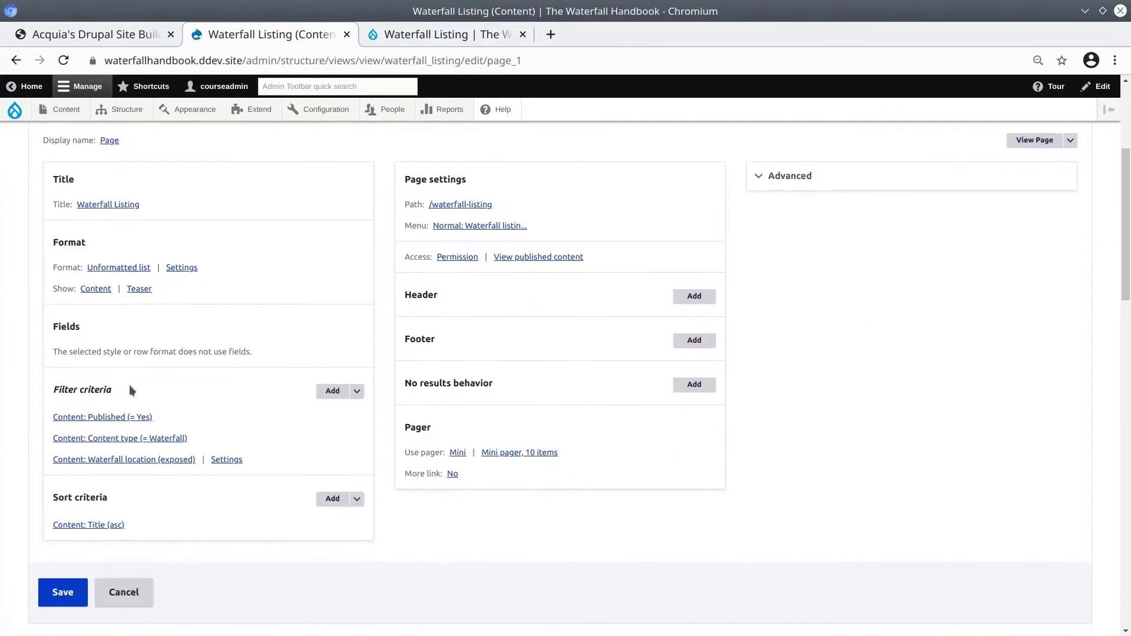
triple_click(97, 312)
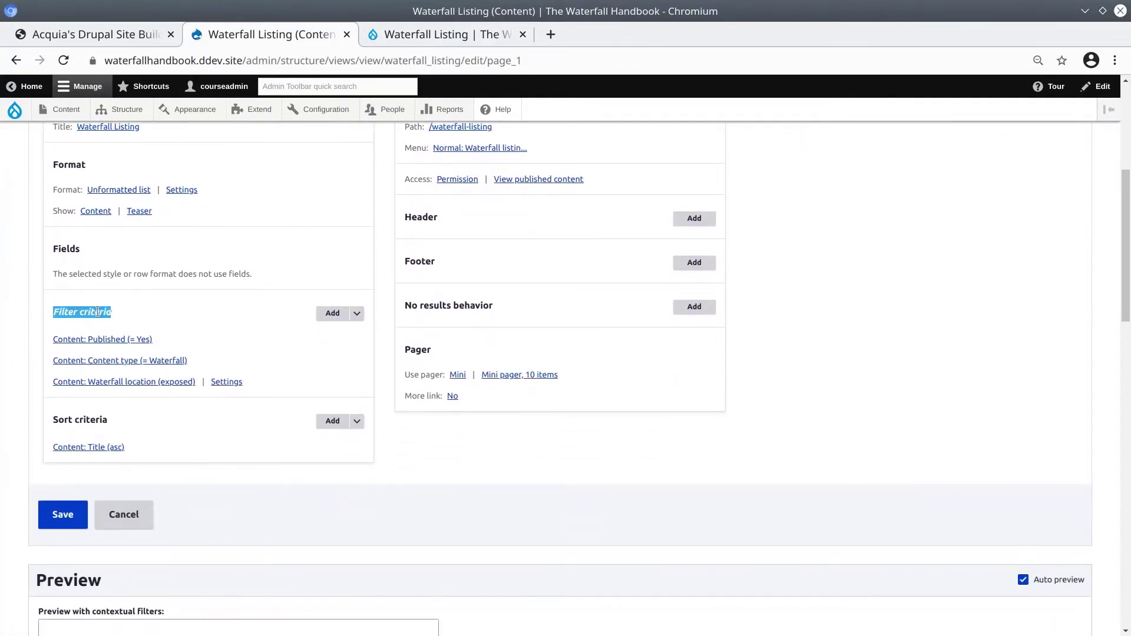
click(182, 319)
mouse_move(53, 312)
mouse_down()
mouse_move(113, 313)
mouse_move(56, 312)
mouse_up()
click(66, 313)
drag(405, 302, 500, 304)
click(519, 307)
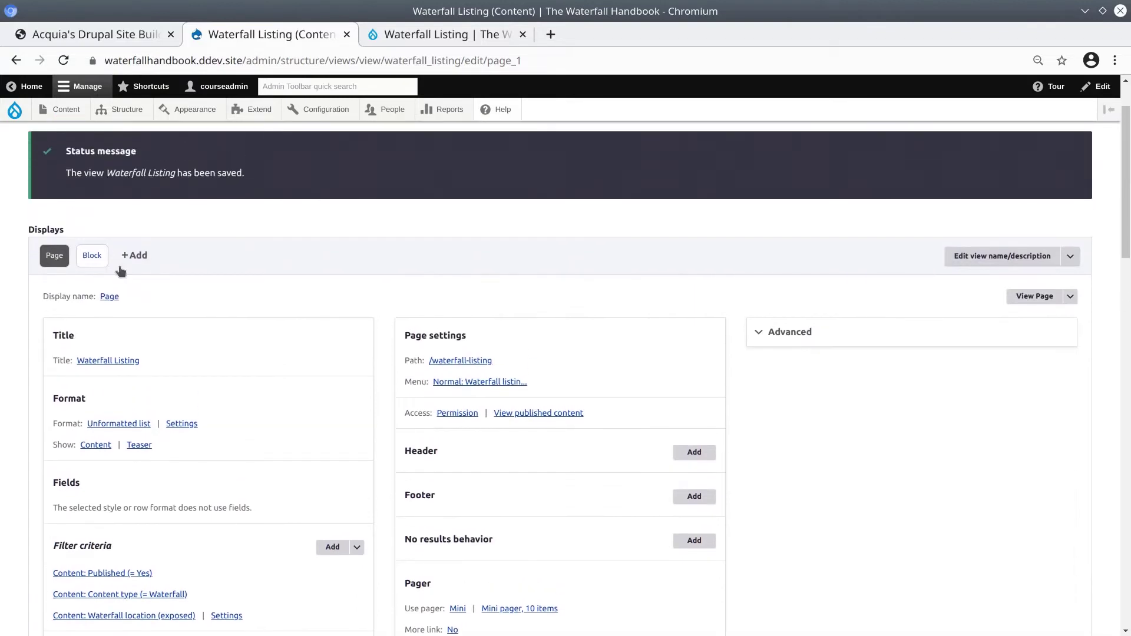
scroll(185, 349, down, 2)
scroll(189, 374, down, 2)
drag(58, 389, 97, 389)
click(122, 400)
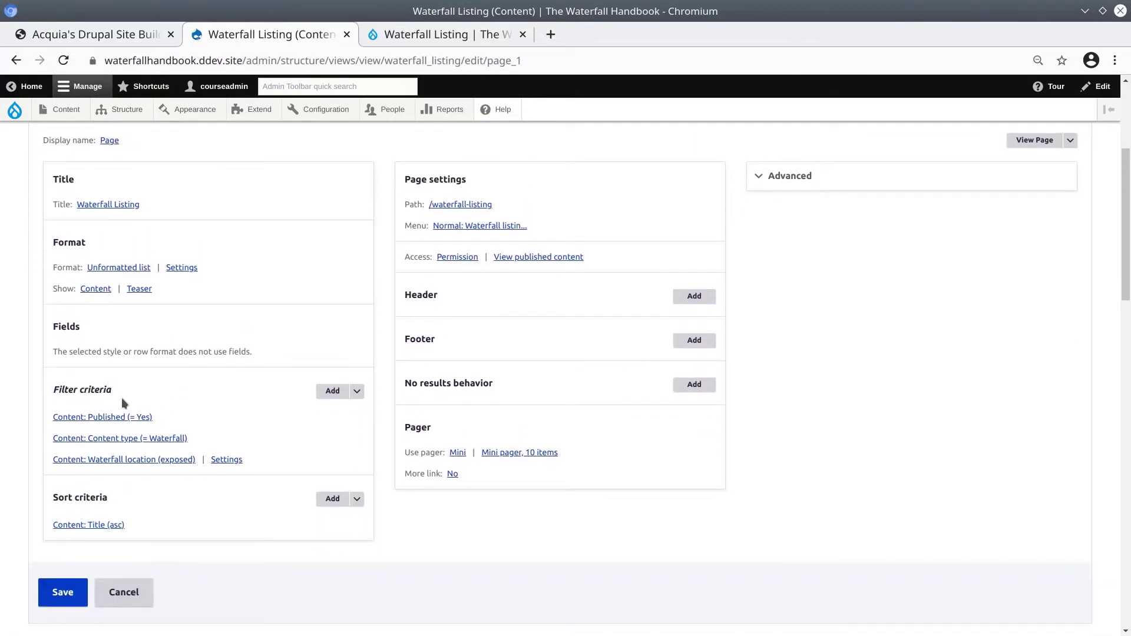
scroll(124, 397, up, 1)
scroll(98, 318, up, 2)
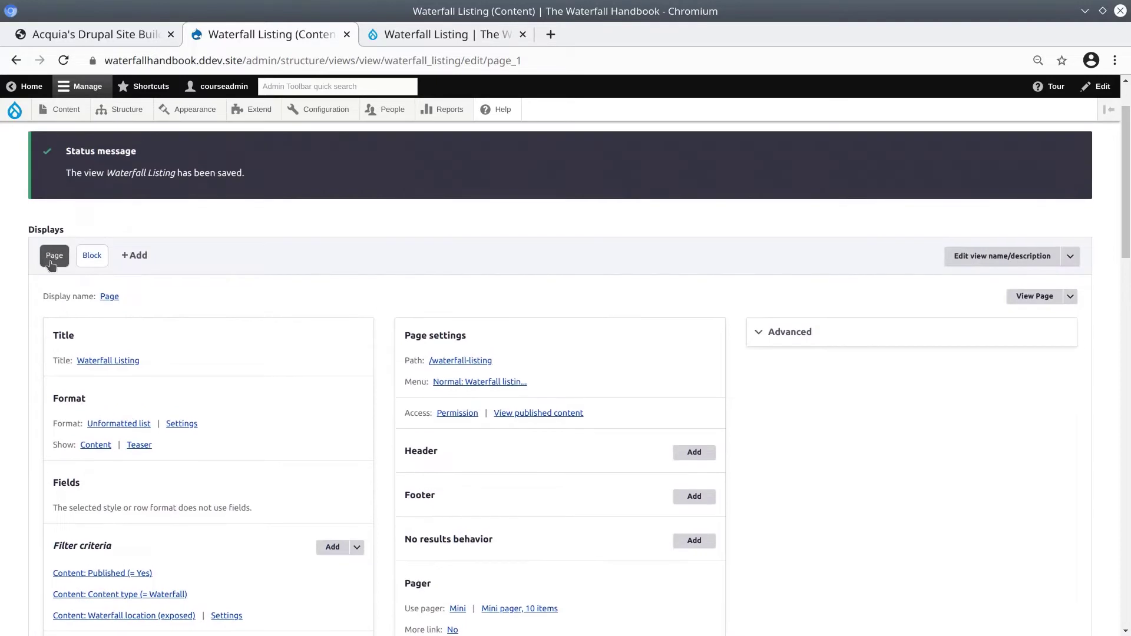
- Review the Block display's Format and Fields sections, then return to the Page display
click(92, 255)
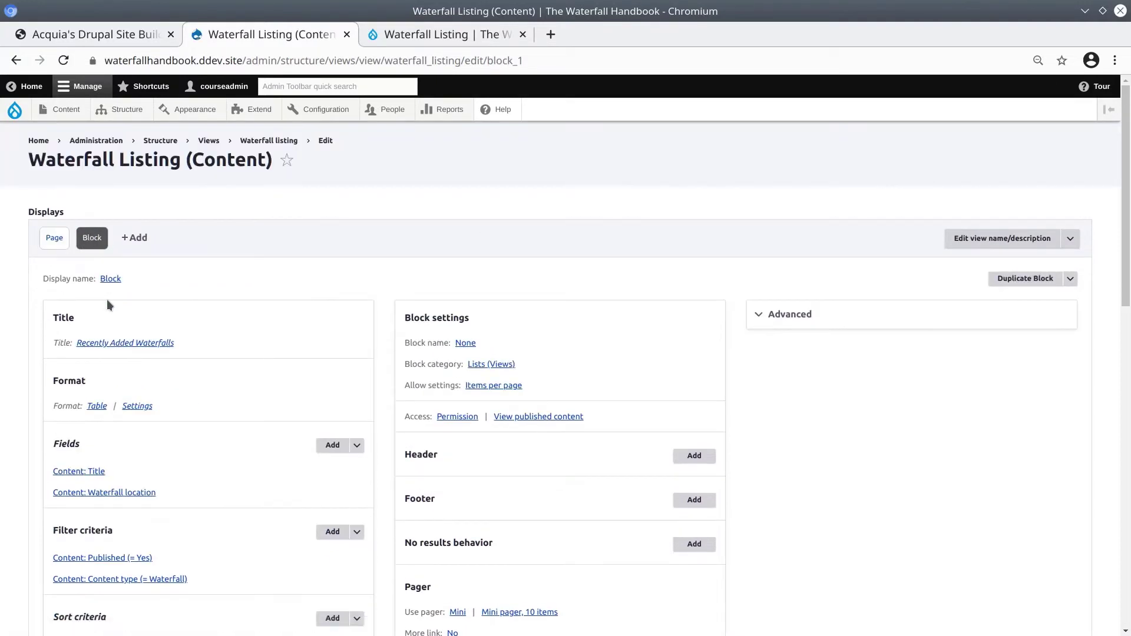
scroll(141, 284, down, 2)
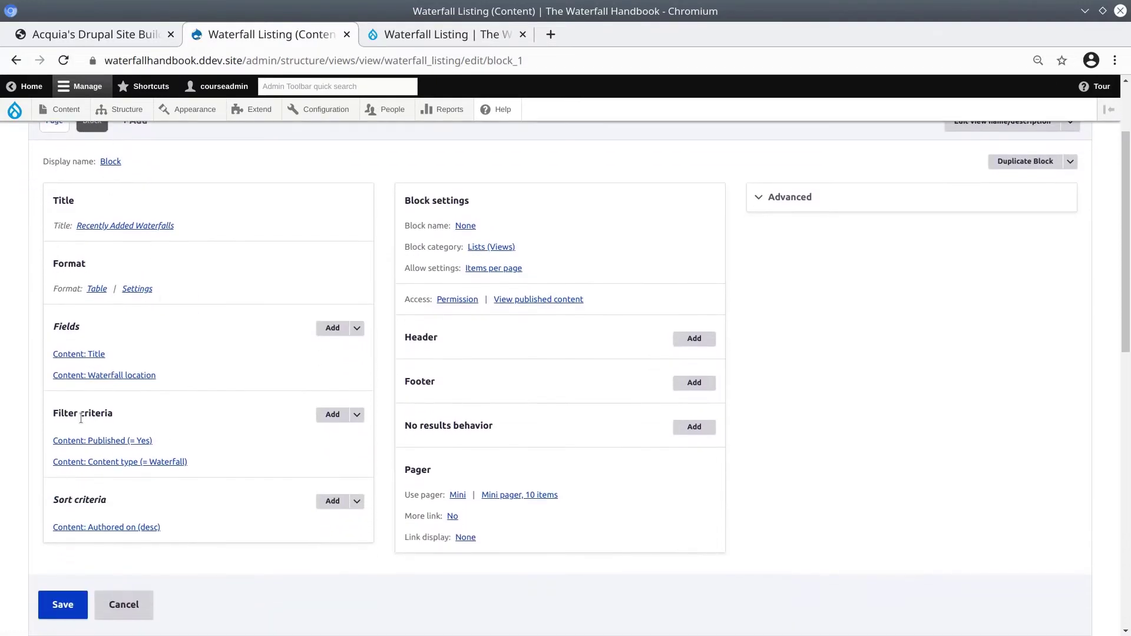
double_click(67, 325)
double_click(70, 263)
double_click(67, 326)
scroll(91, 334, up, 1)
scroll(91, 334, down, 1)
scroll(98, 442, up, 2)
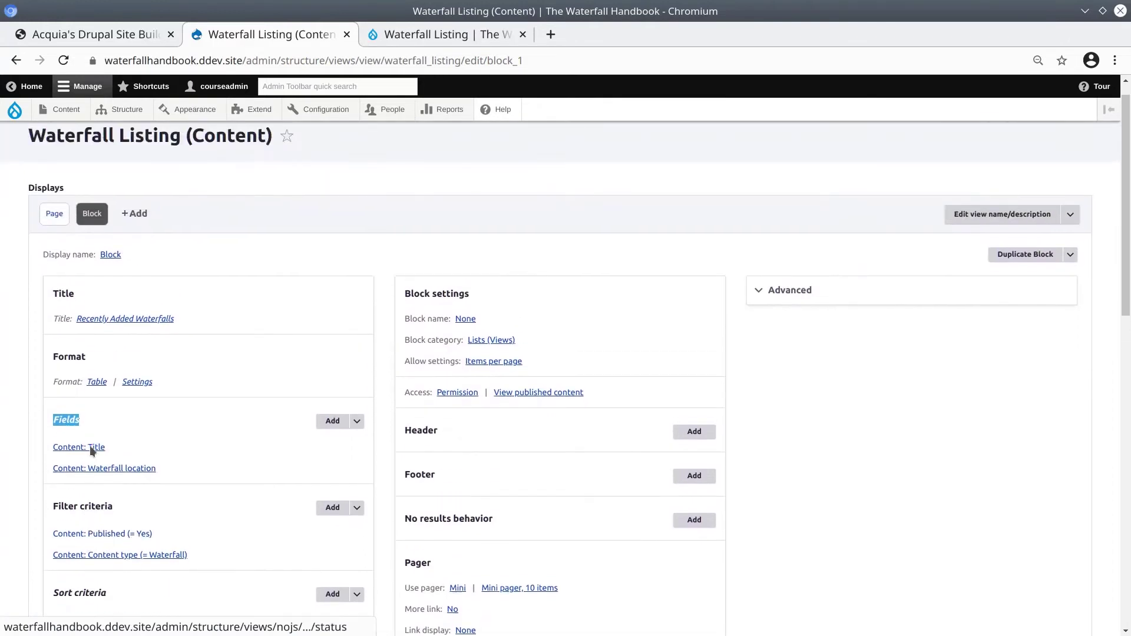
click(53, 240)
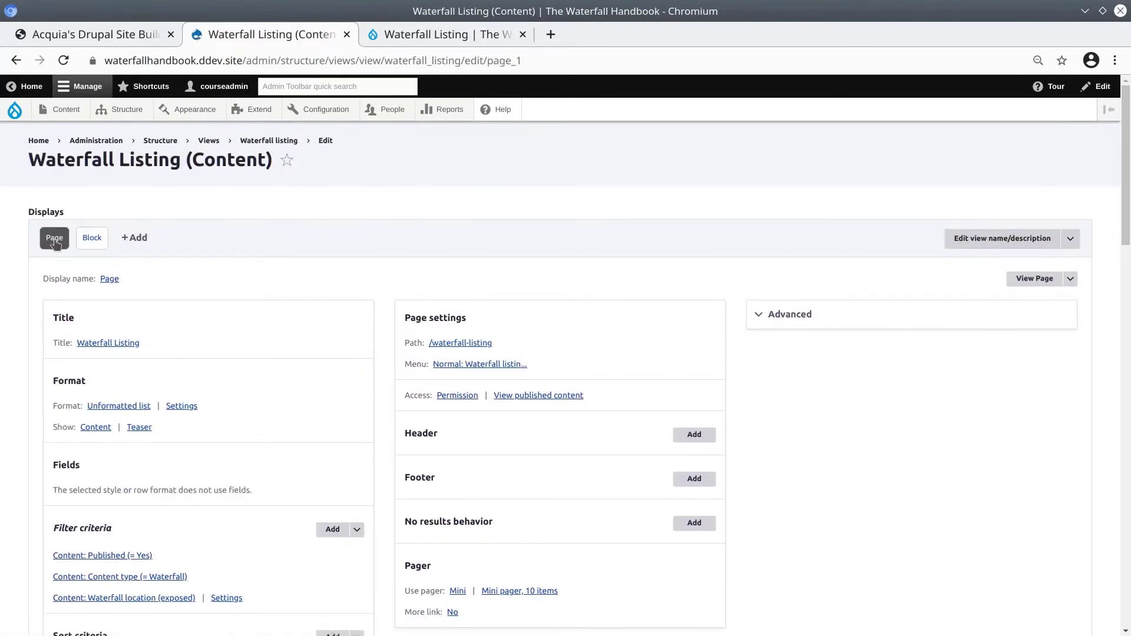
scroll(60, 254, down, 3)
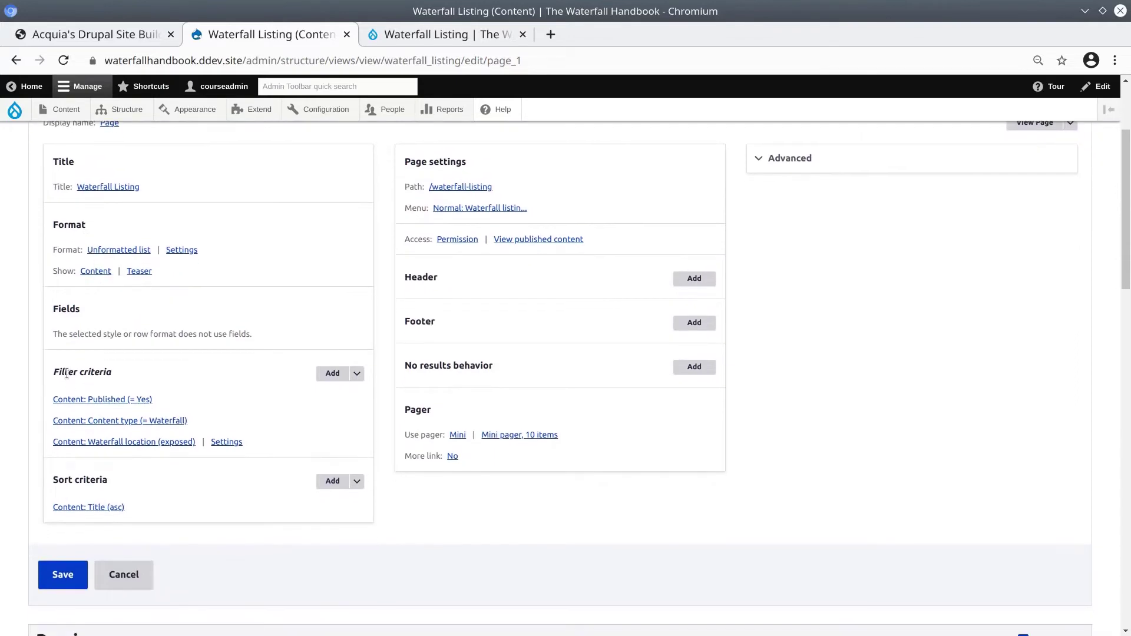
- Add a Hike difficulty (field_hike_difficulty) filter to this page display, found by searching 'dif'
drag(66, 373, 110, 375)
click(185, 385)
click(332, 375)
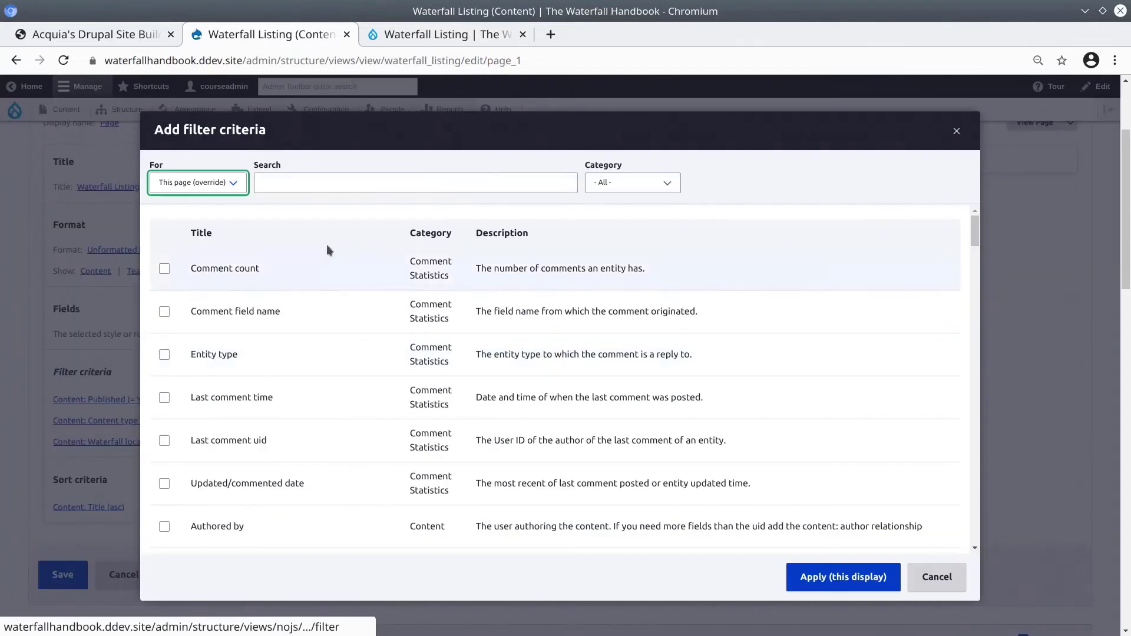
click(331, 184)
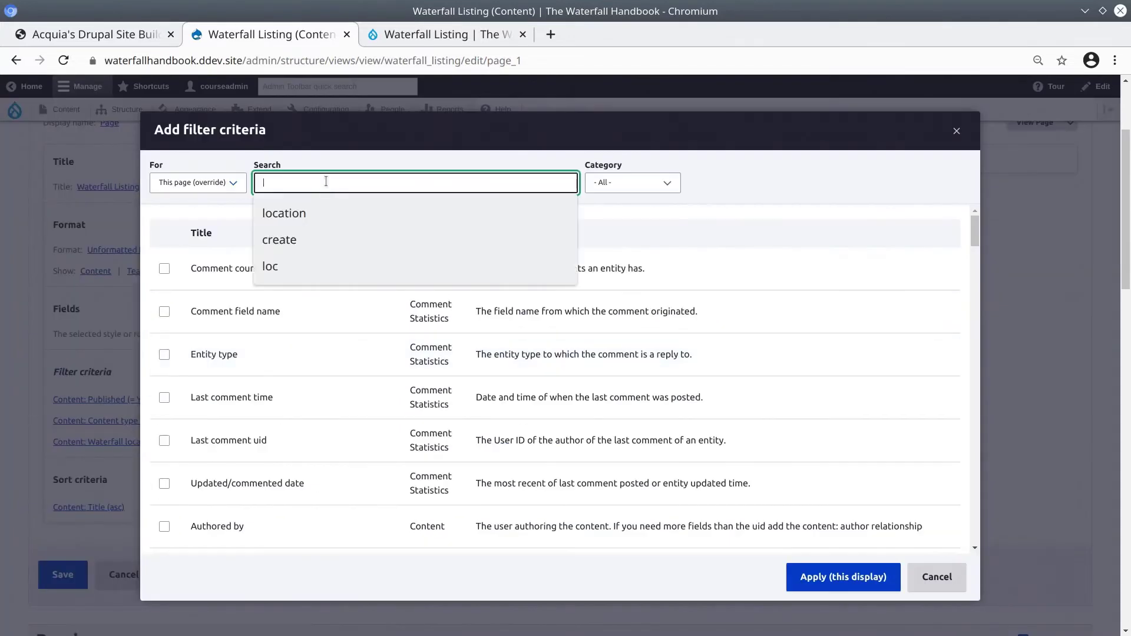
text(hiking)
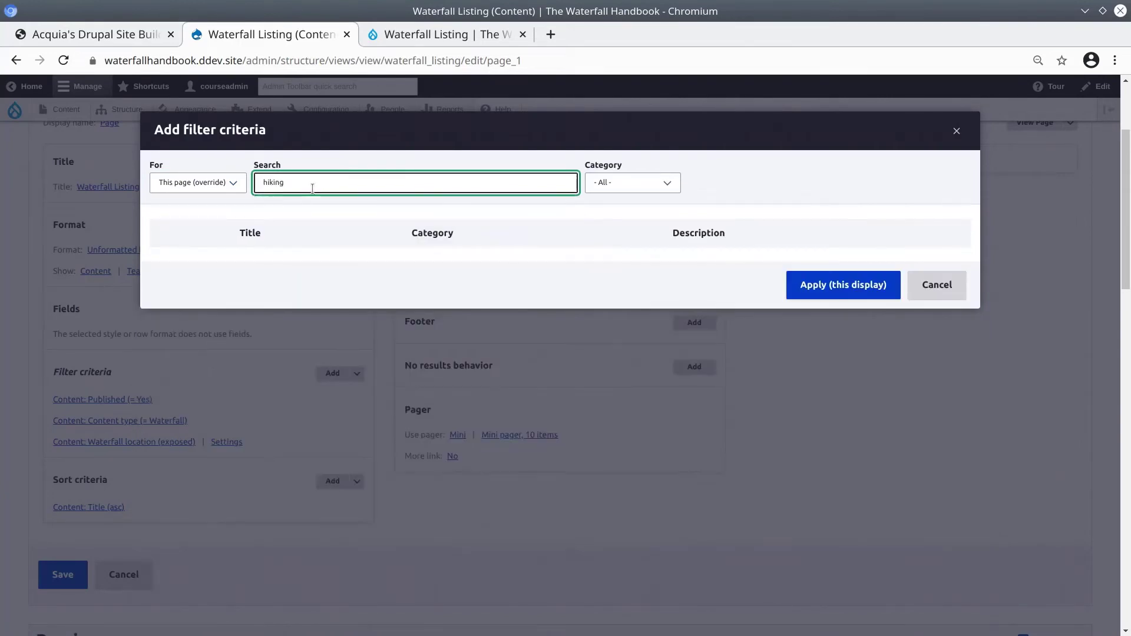
double_click(317, 184)
text(dif)
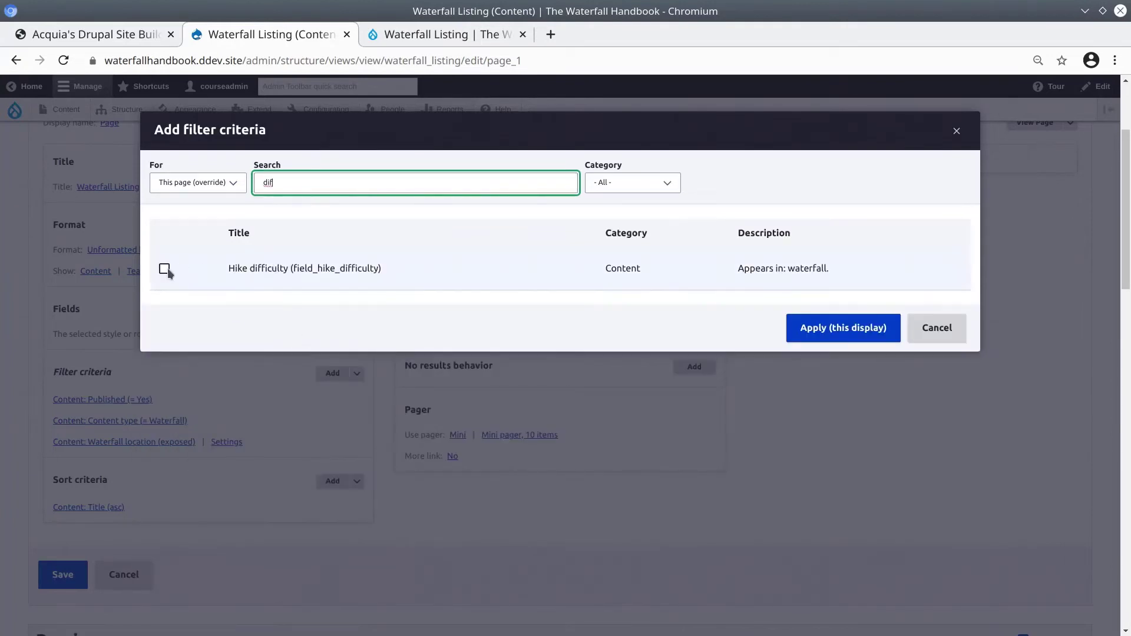
click(165, 268)
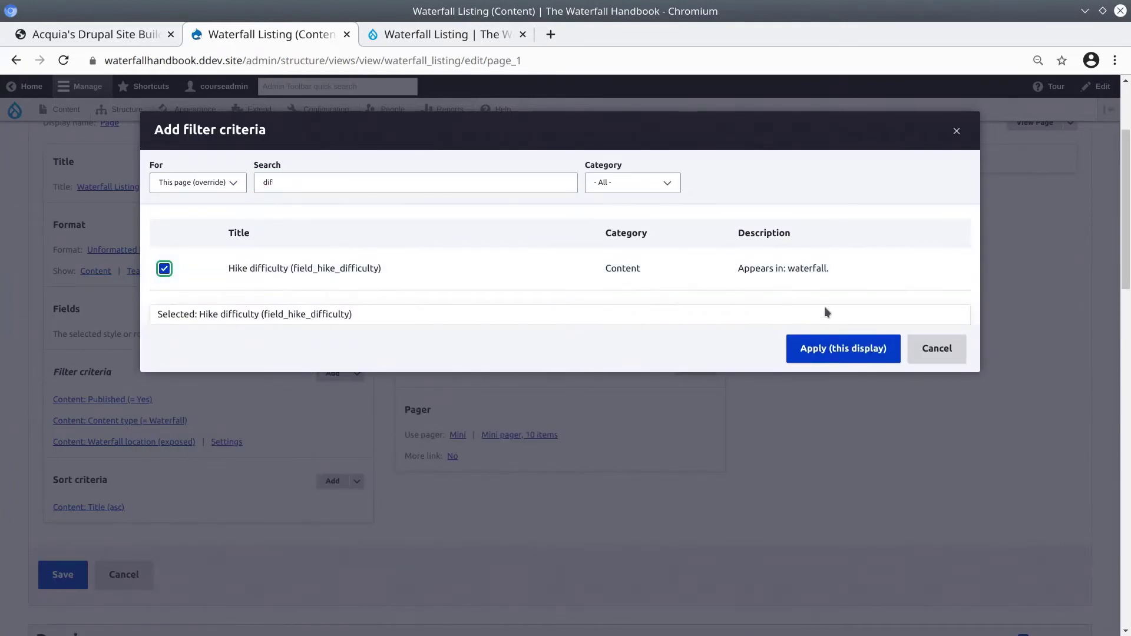
click(831, 354)
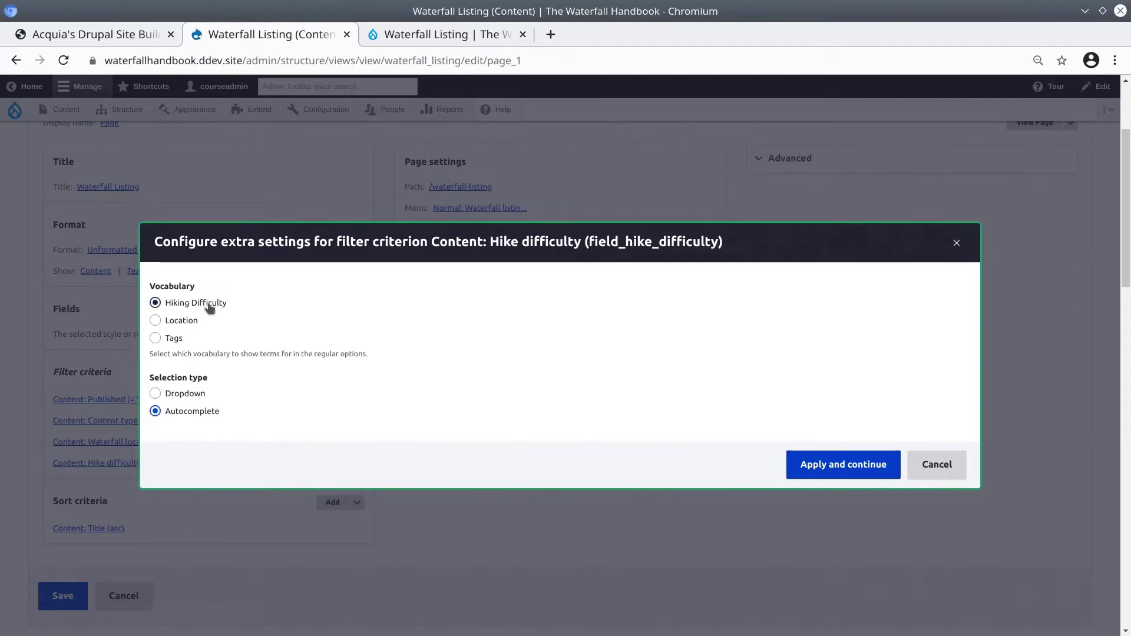
drag(162, 378, 198, 379)
- Keep the Hiking Difficulty vocabulary, choose Dropdown selection, and continue
click(156, 393)
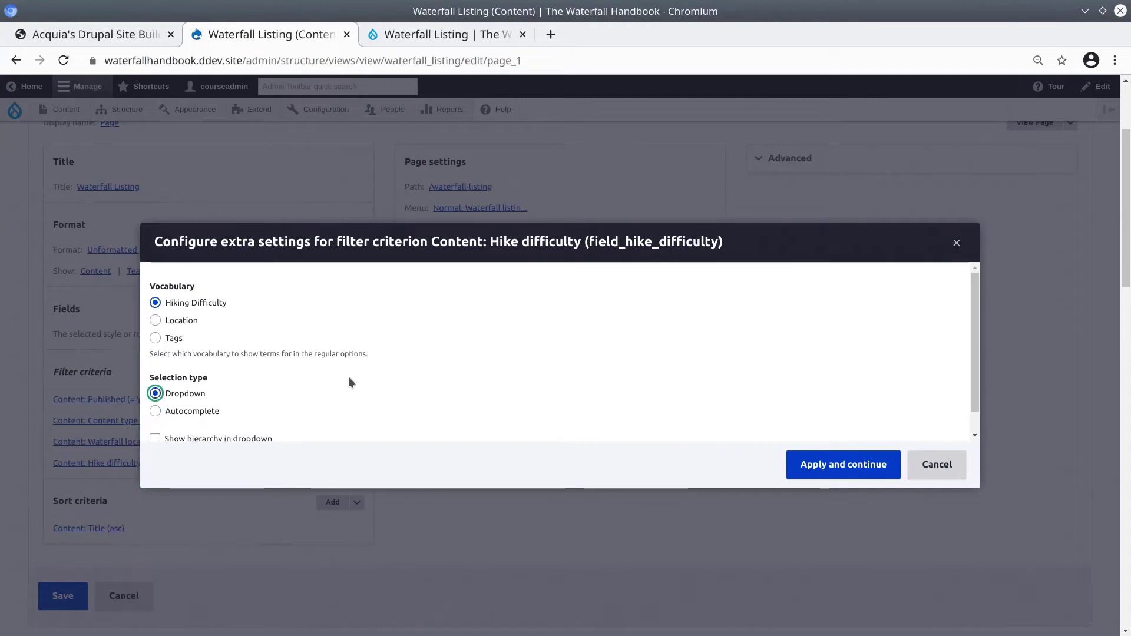
scroll(348, 378, down, 3)
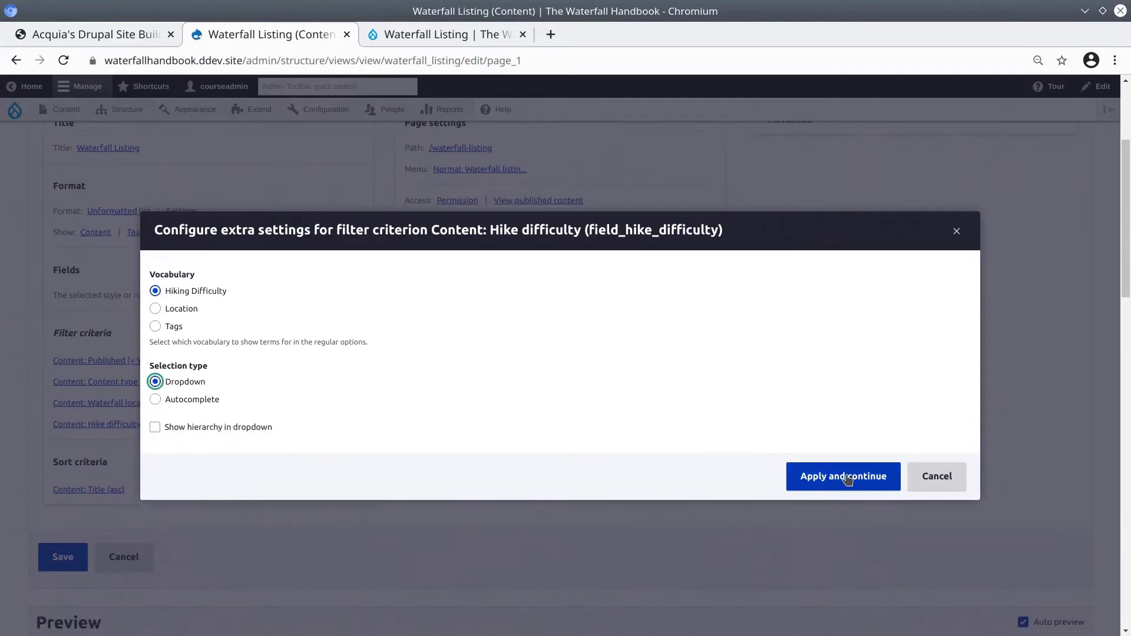
click(845, 477)
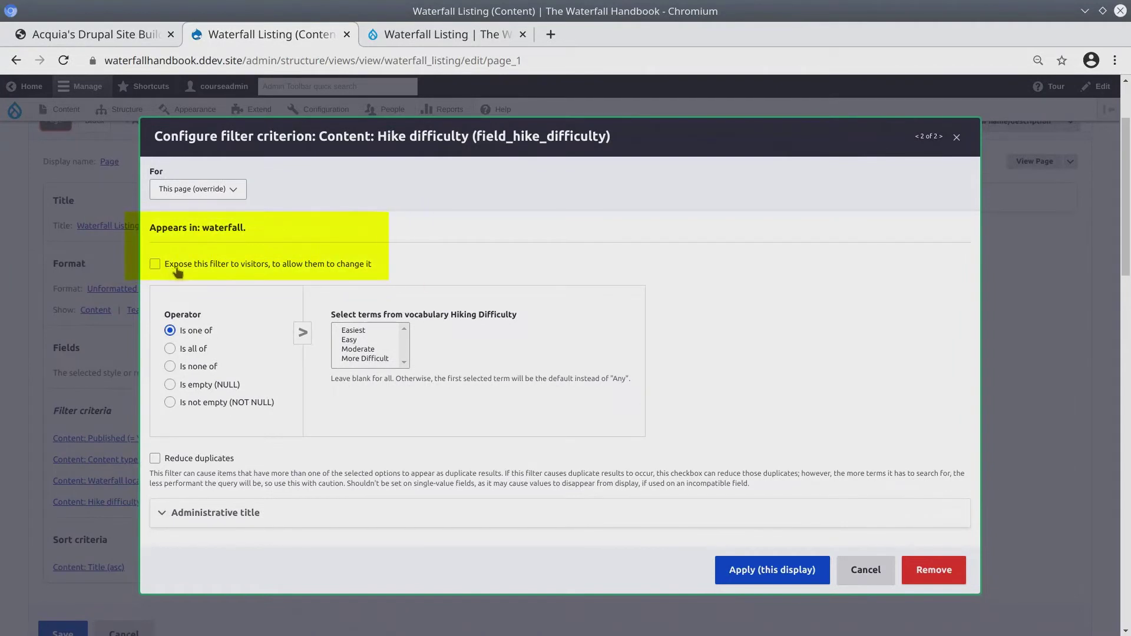
- Expose the difficulty filter as 'Hike difficulty', described 'Choose your preferred challenge', multi-select, identifier hd
click(155, 264)
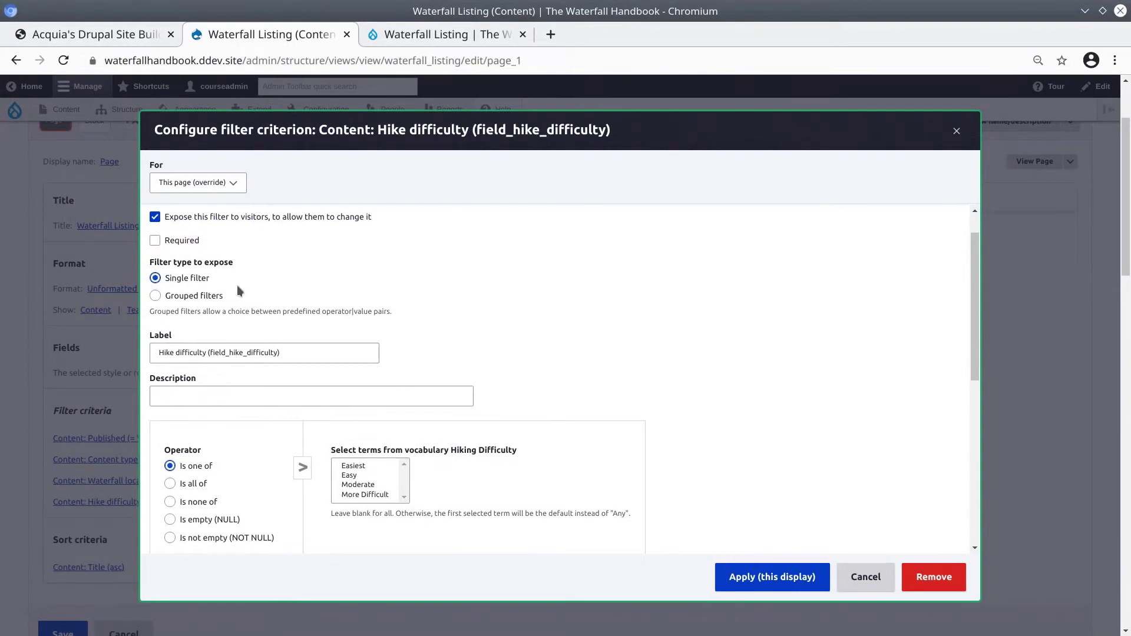
scroll(238, 292, down, 1)
click(224, 315)
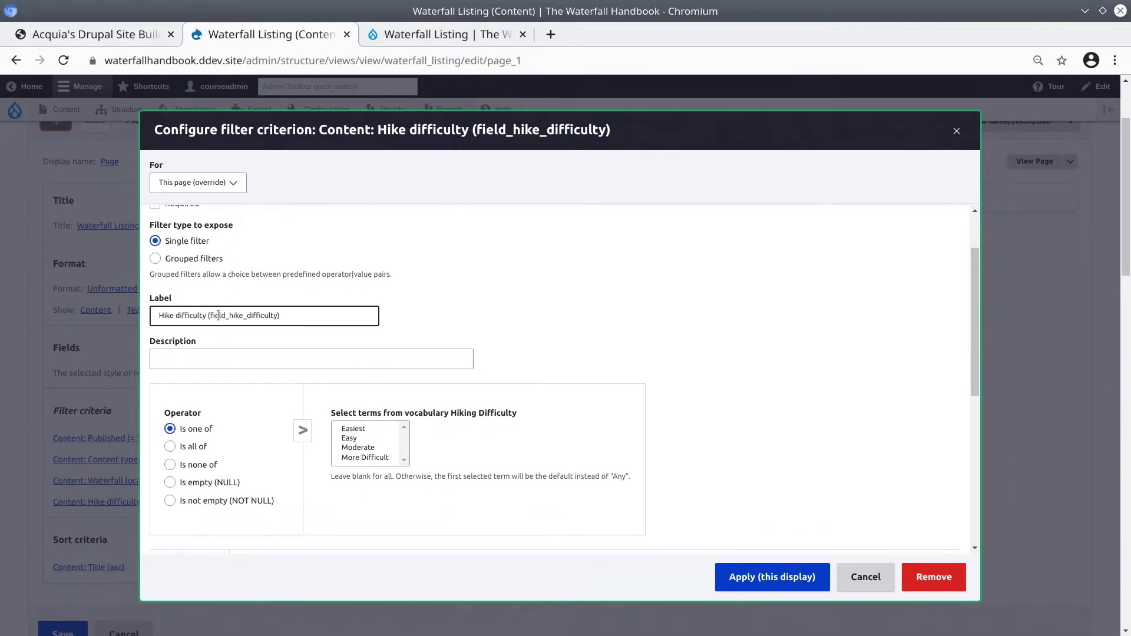
drag(208, 315, 342, 321)
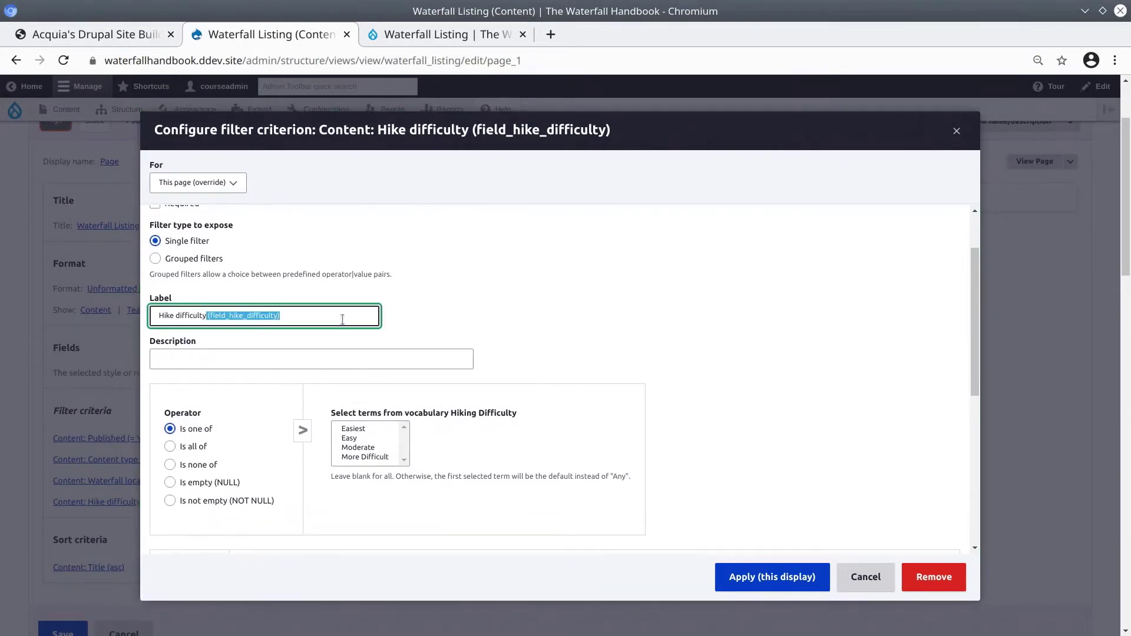
key(BackSpace)
click(226, 357)
text(Choose your preferred challenge)
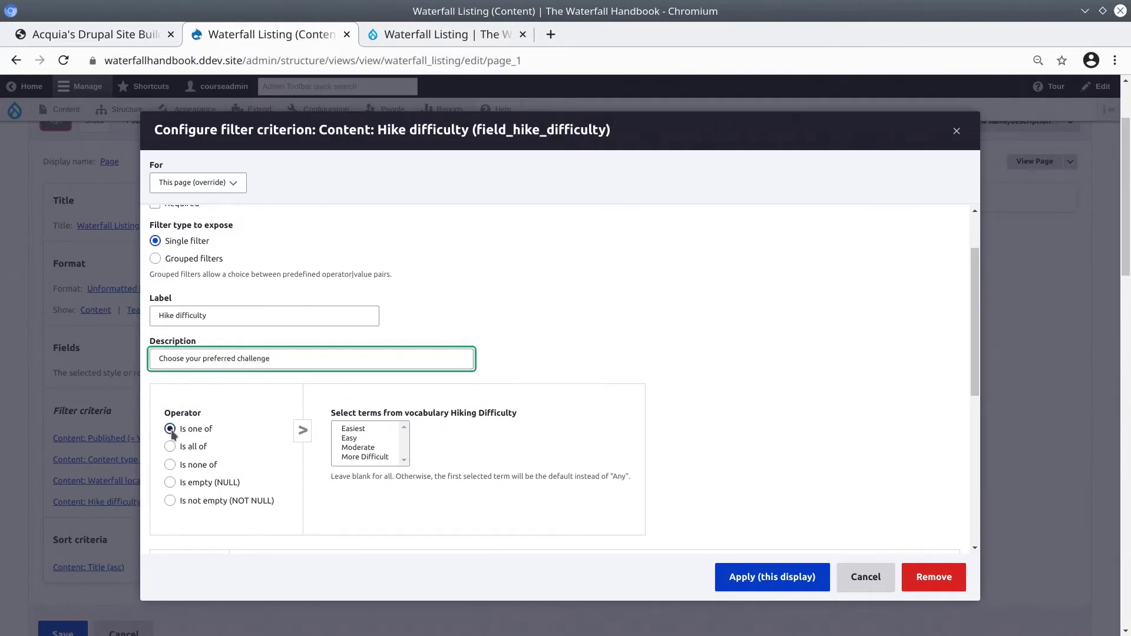
click(171, 429)
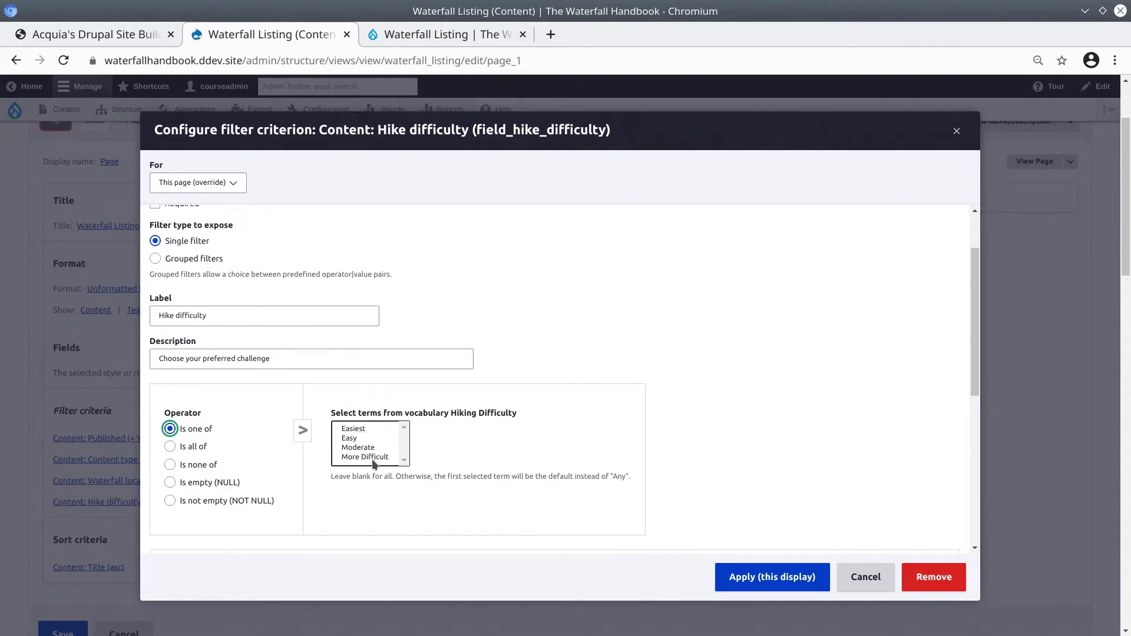
scroll(524, 466, down, 2)
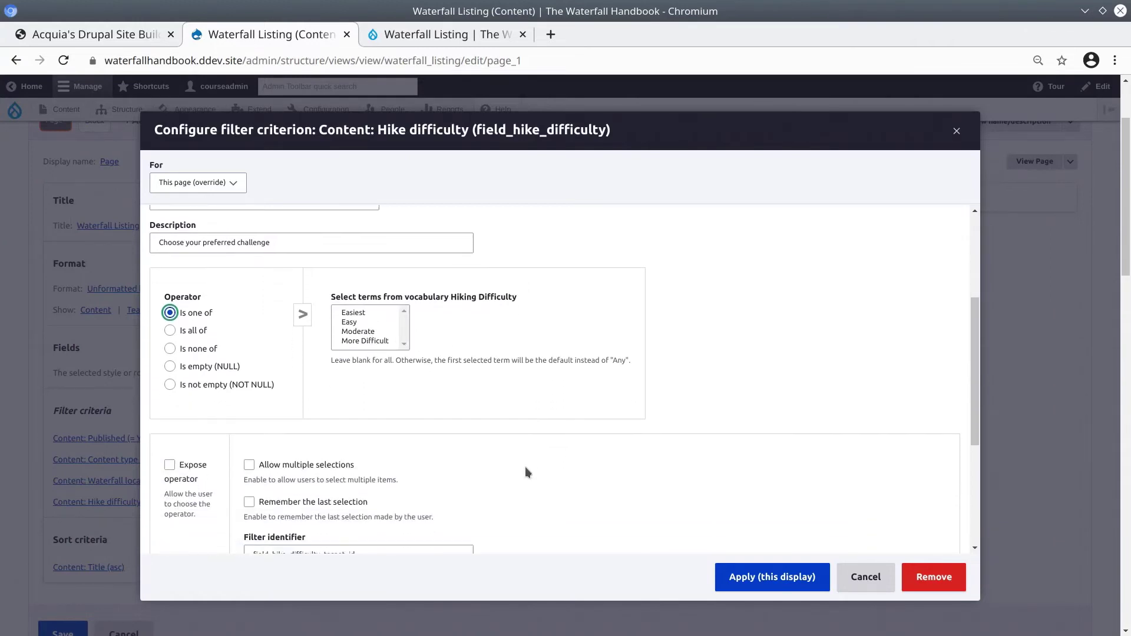
click(248, 465)
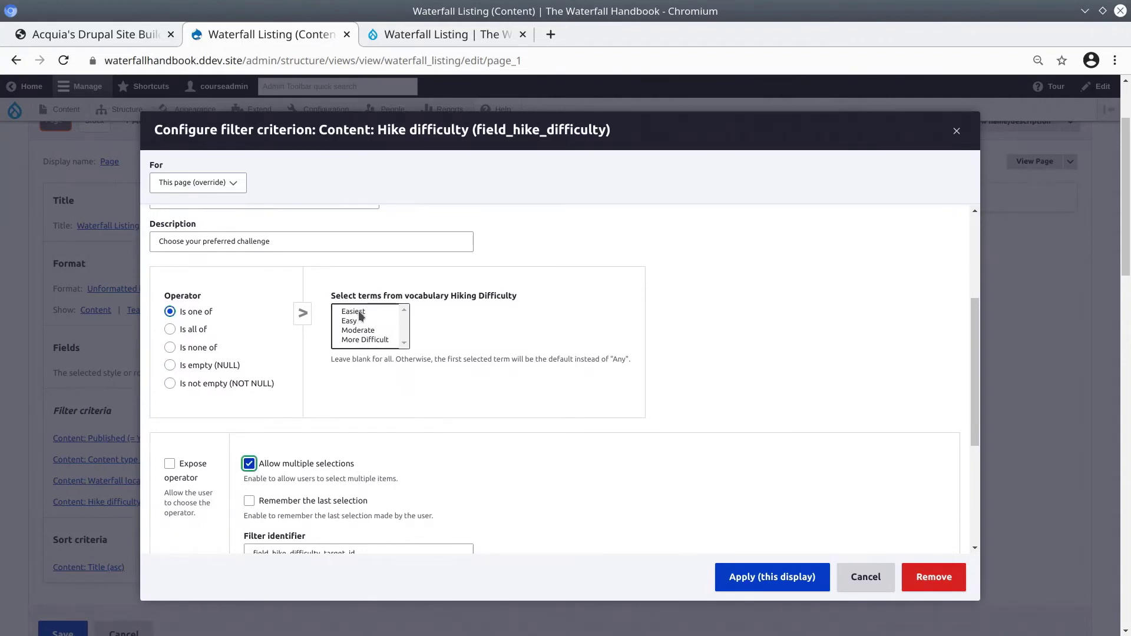
scroll(503, 418, down, 2)
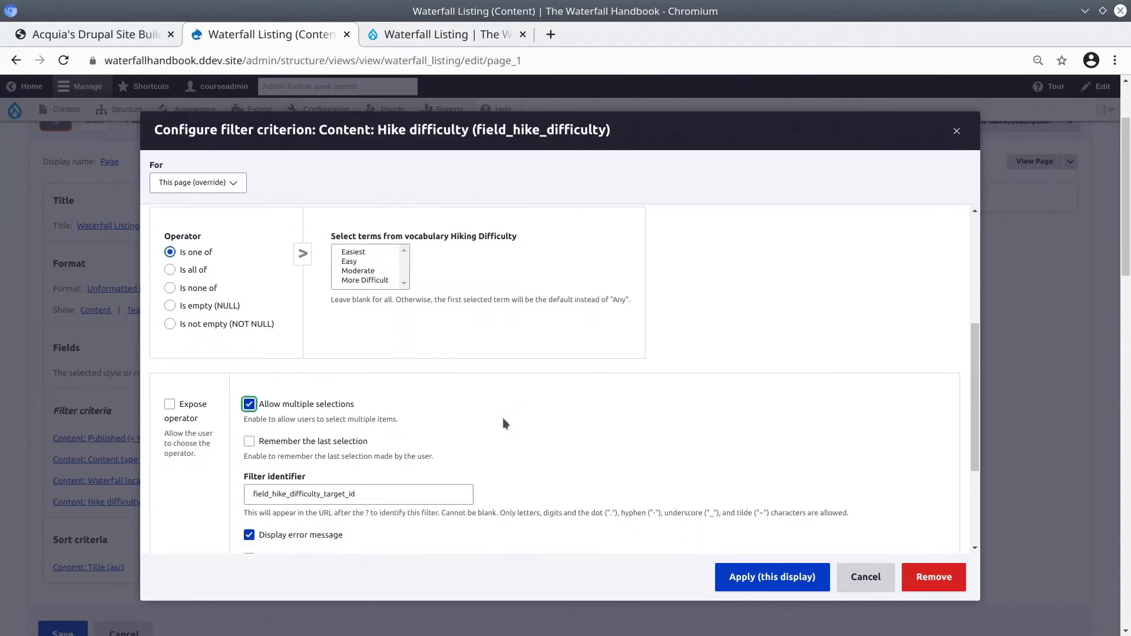
triple_click(382, 436)
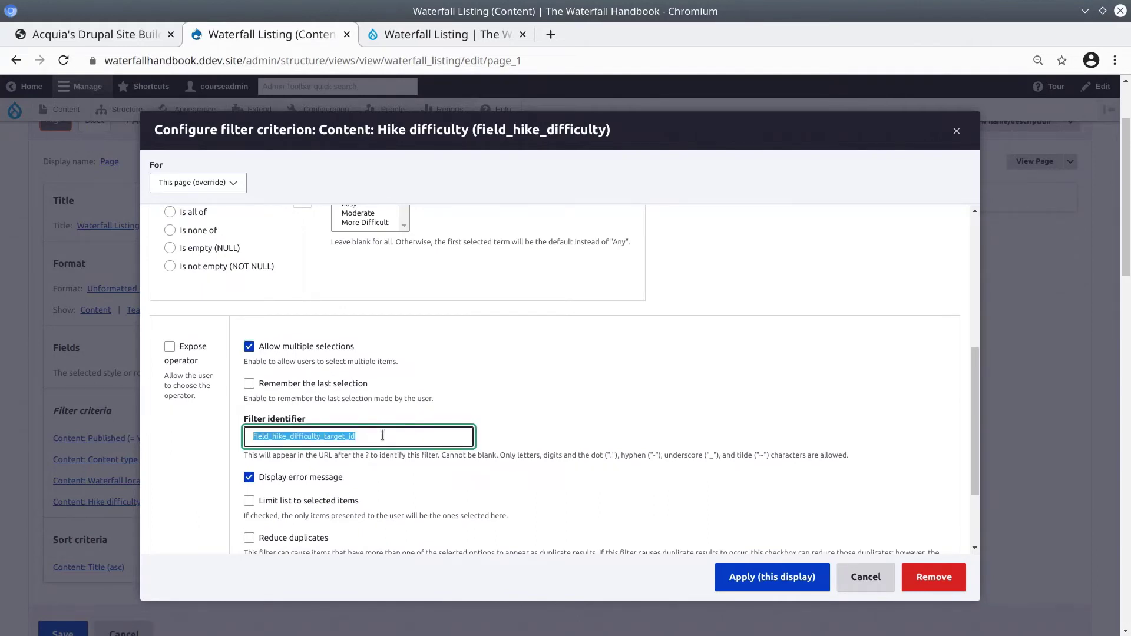
text(hd)
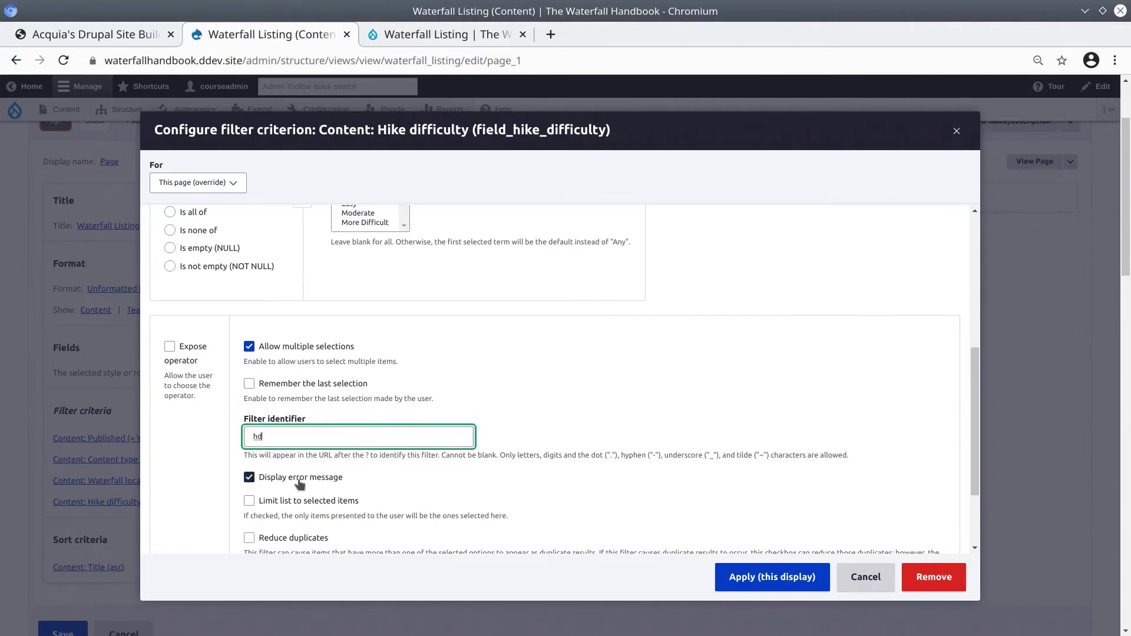
scroll(436, 477, down, 1)
scroll(434, 477, down, 1)
scroll(551, 474, down, 1)
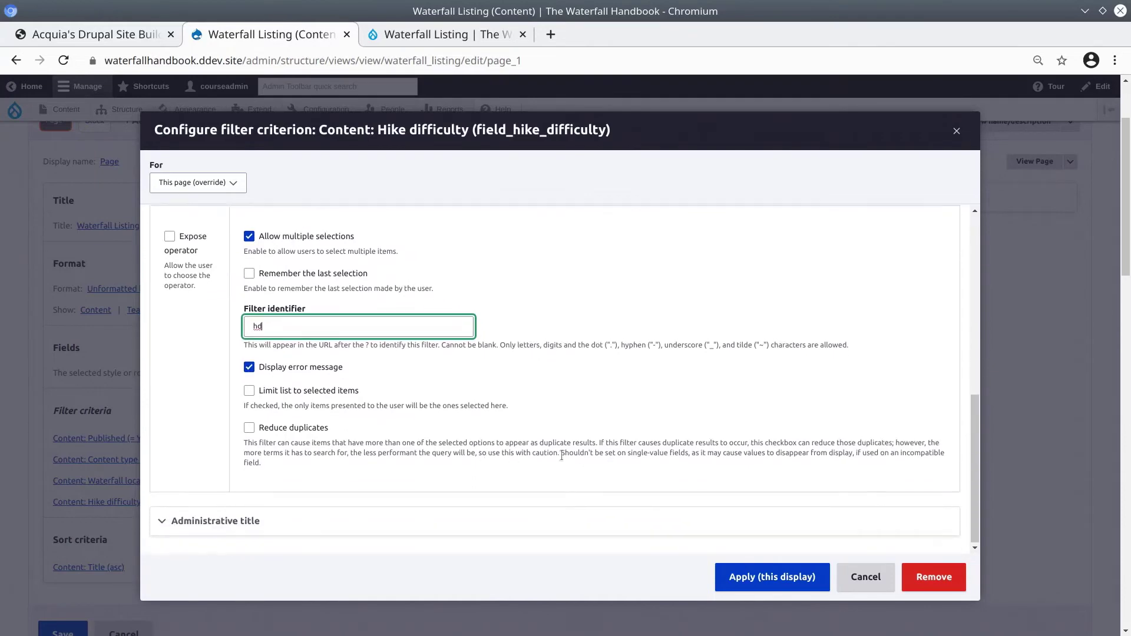
- Apply the difficulty filter, test Easy and More Difficult in the preview, and save the view
click(775, 578)
scroll(501, 469, down, 3)
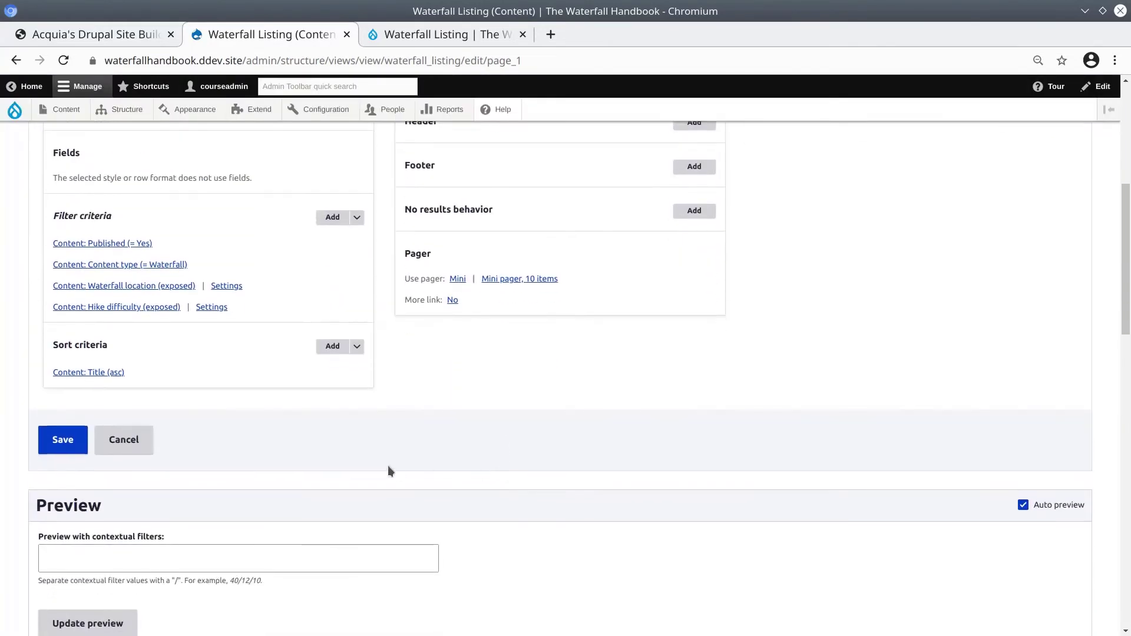
scroll(388, 471, down, 4)
scroll(388, 471, down, 4)
scroll(388, 471, down, 1)
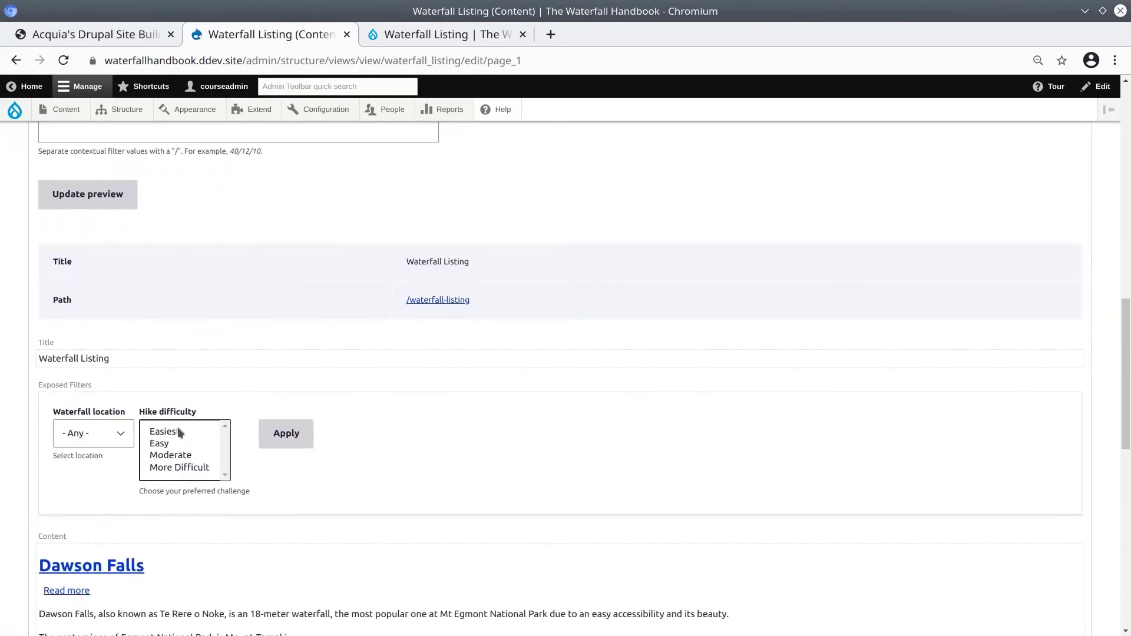
click(166, 444)
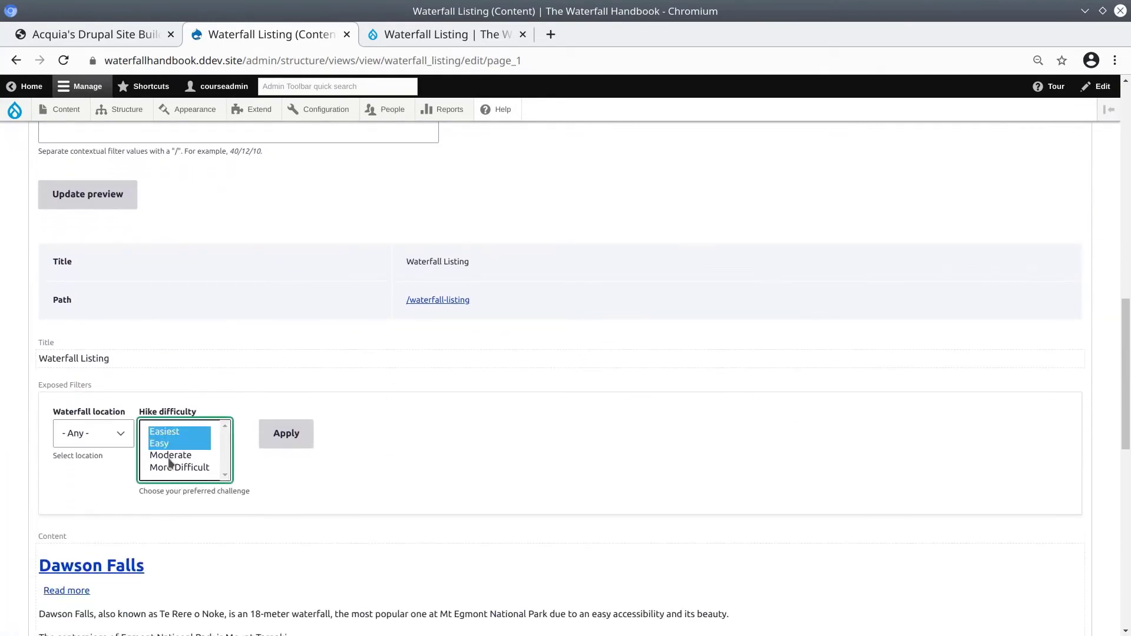
click(179, 468)
scroll(183, 455, up, 1)
scroll(141, 412, up, 3)
scroll(142, 413, up, 1)
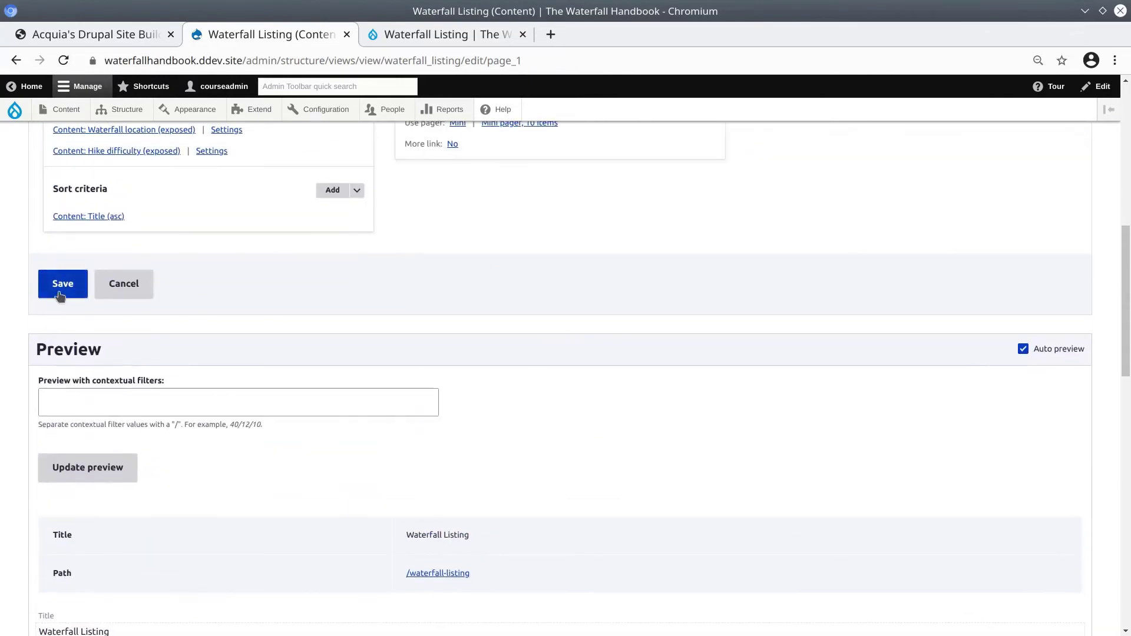
scroll(212, 337, up, 5)
scroll(202, 337, up, 2)
drag(66, 244, 60, 221)
click(164, 292)
scroll(121, 488, down, 5)
click(60, 538)
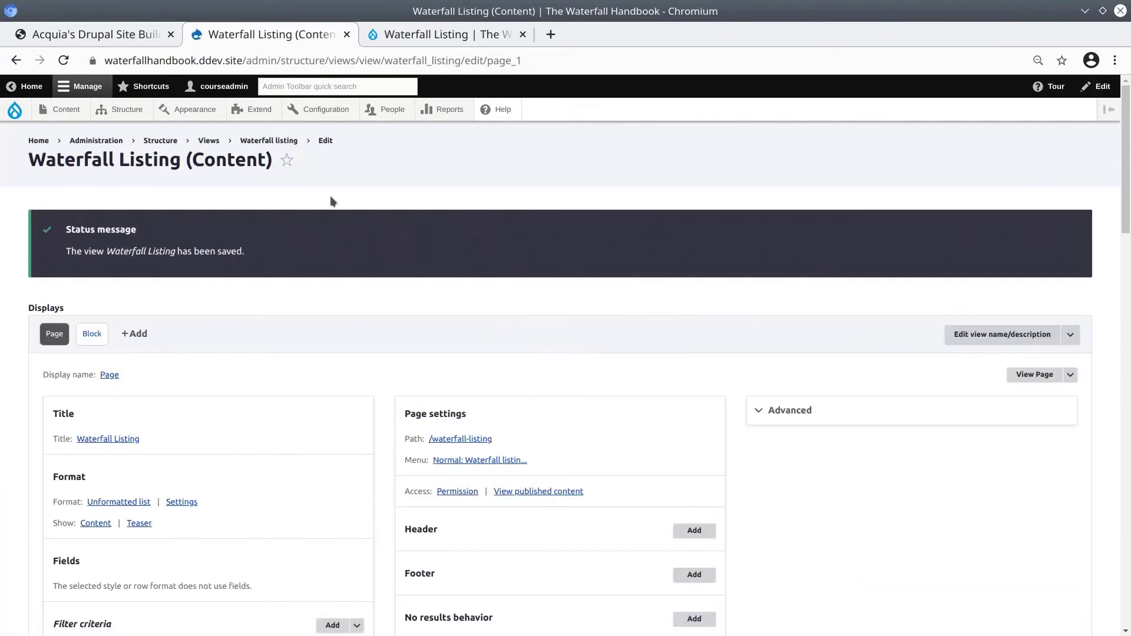
click(422, 35)
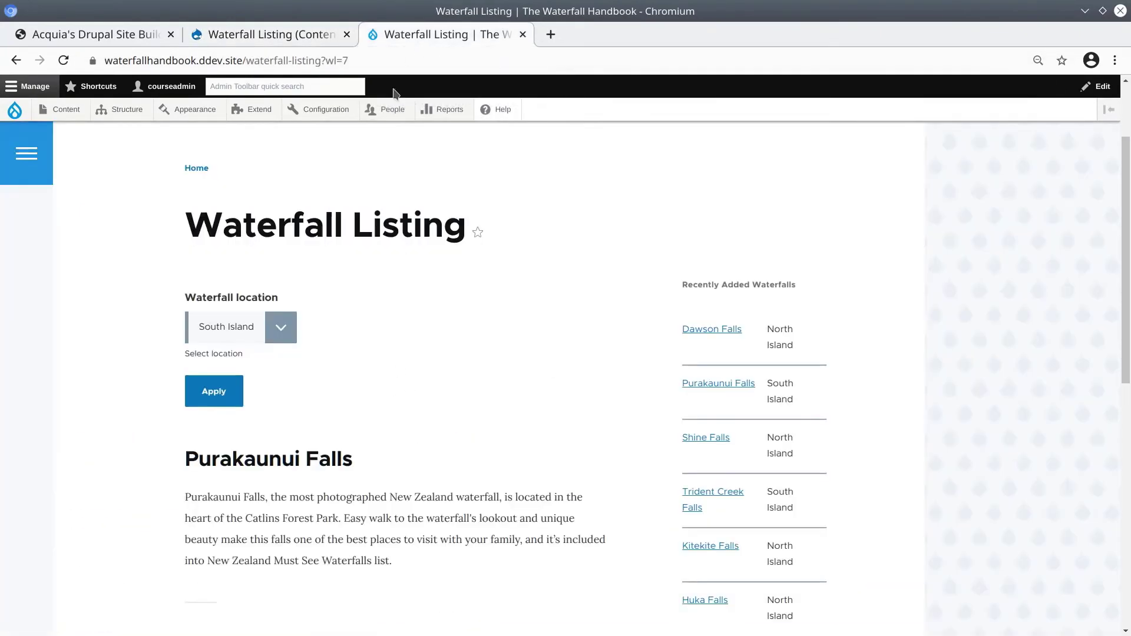
click(530, 201)
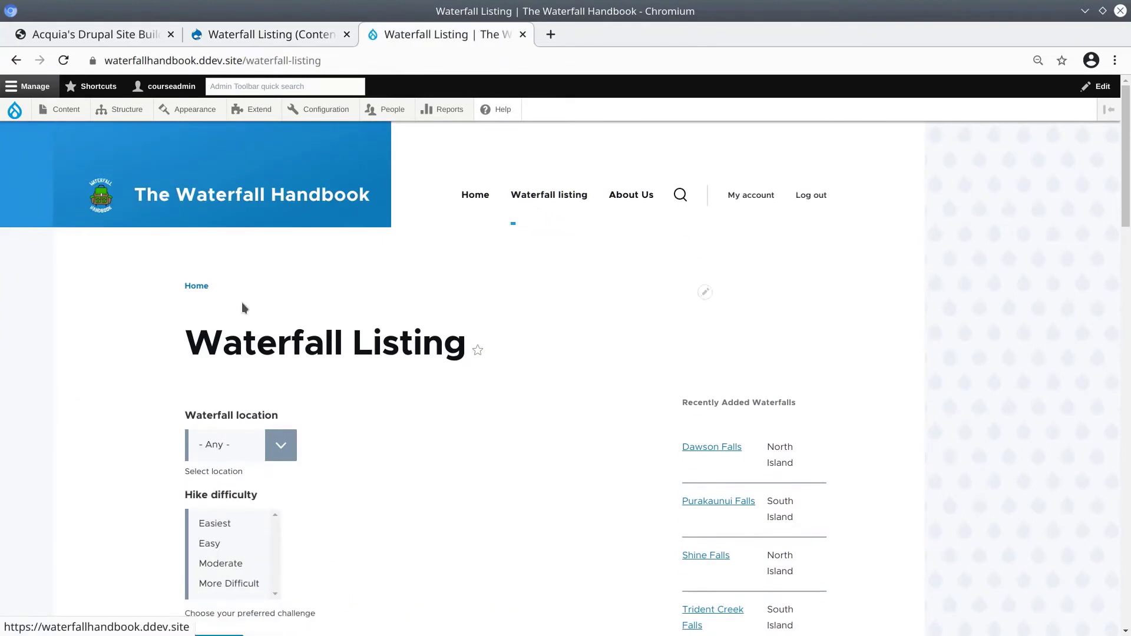
scroll(98, 372, down, 3)
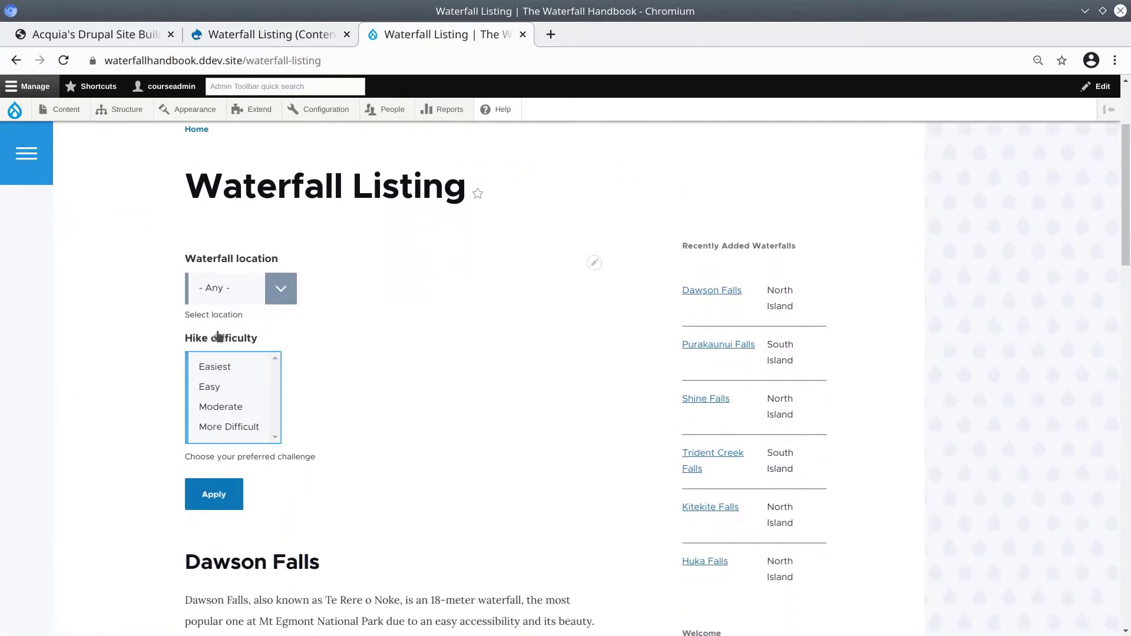
click(219, 368)
ctrl+click(216, 390)
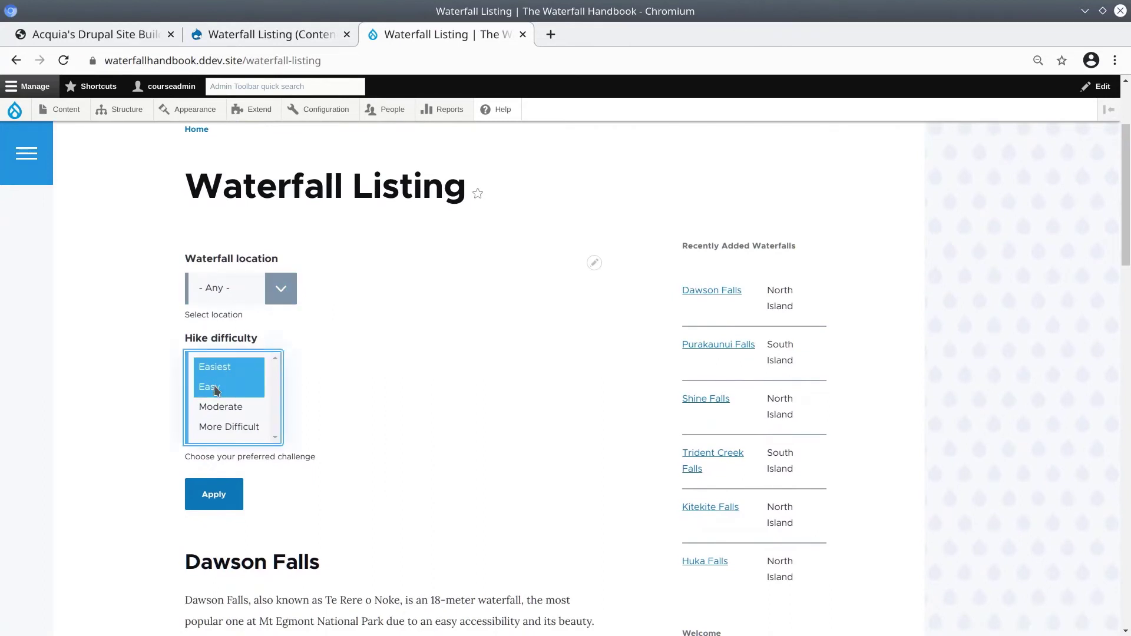
click(220, 427)
click(217, 390)
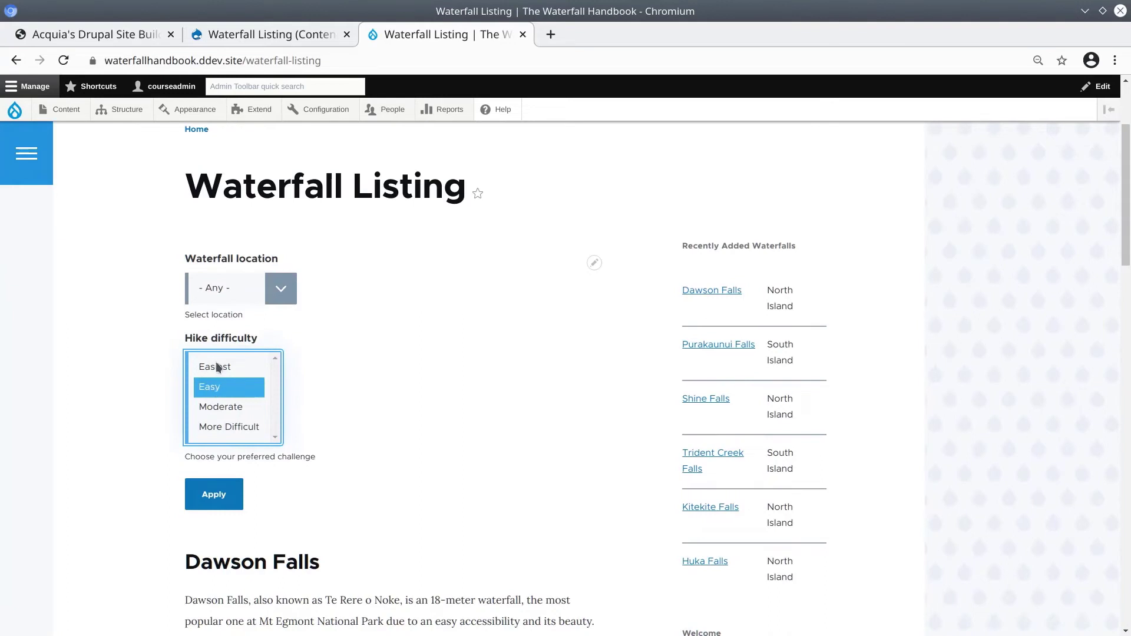
ctrl+click(218, 368)
click(217, 427)
shift+click(216, 368)
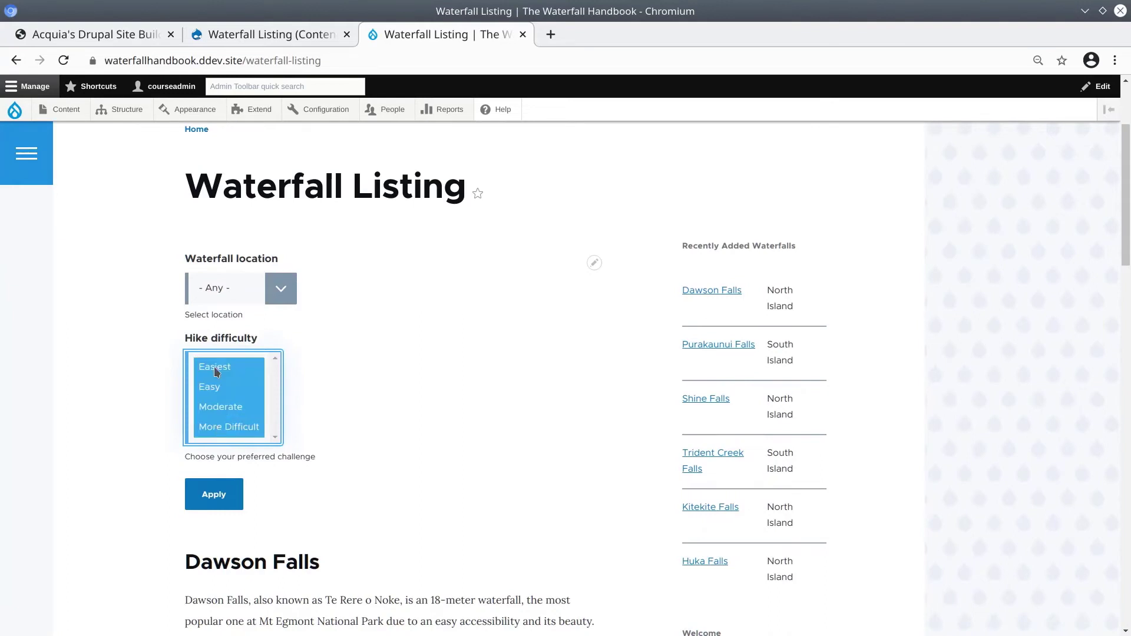
click(216, 368)
ctrl+click(211, 387)
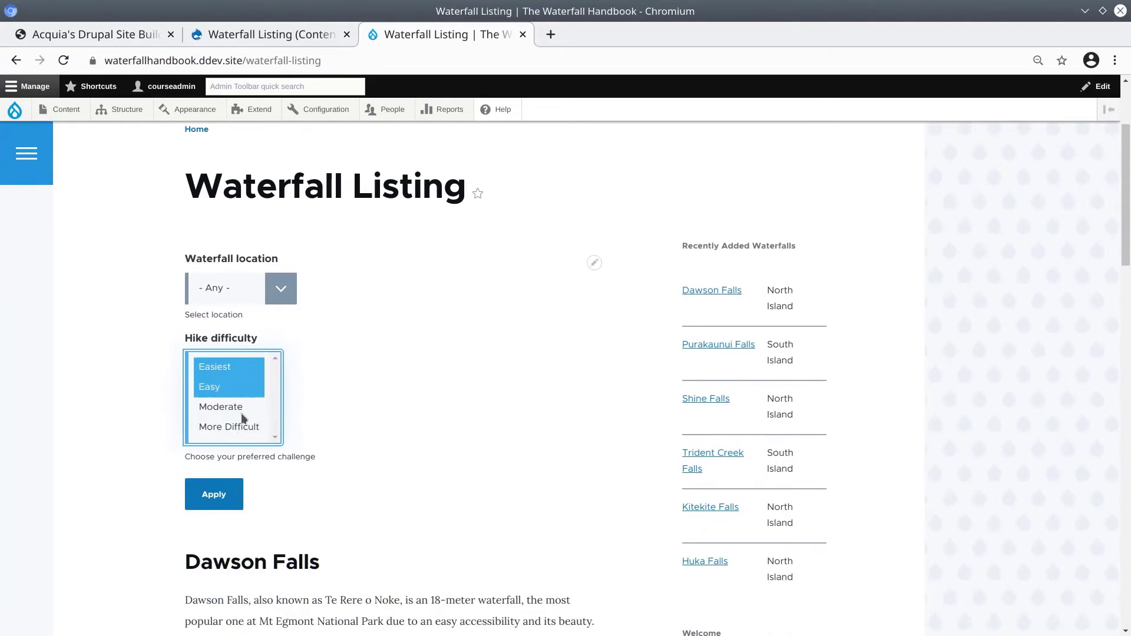
click(217, 499)
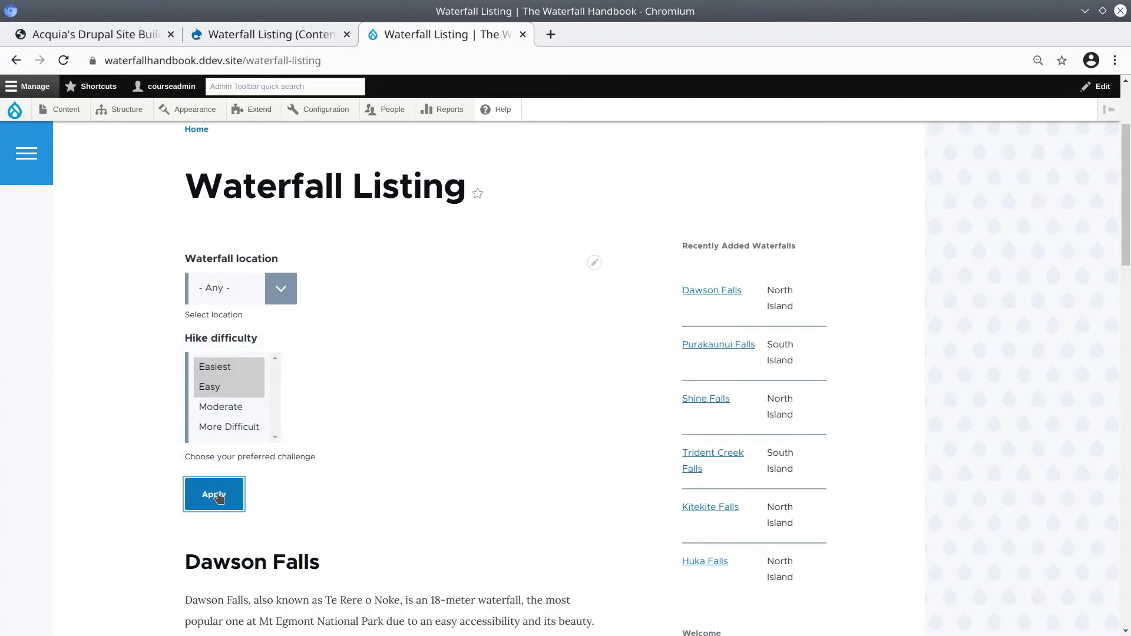
scroll(160, 476, down, 5)
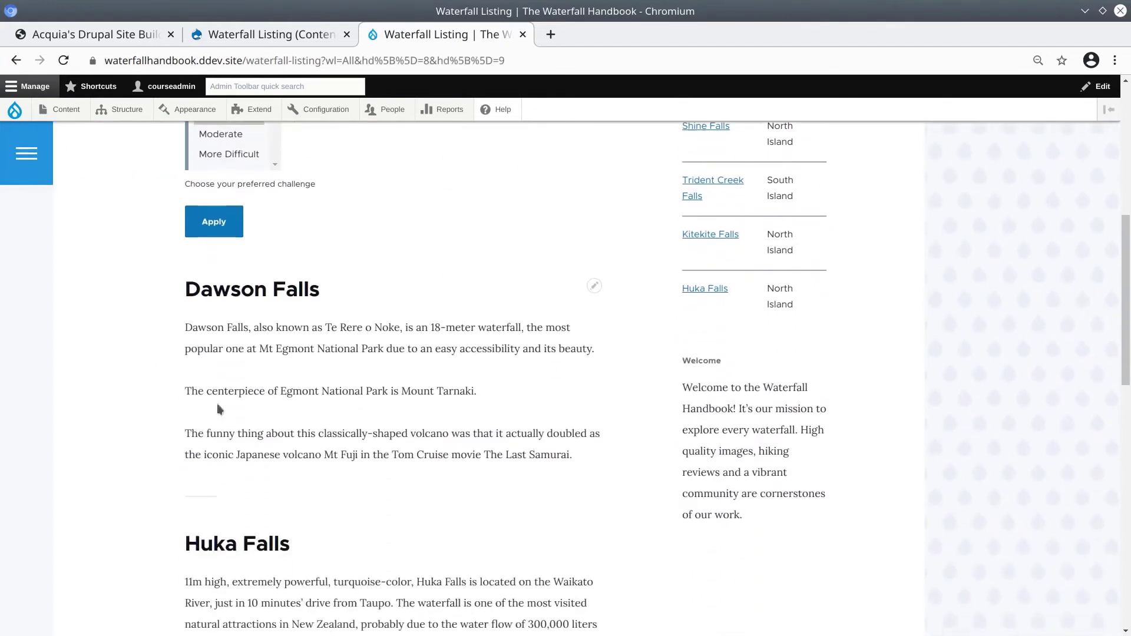
scroll(232, 354, down, 2)
scroll(265, 386, down, 1)
scroll(265, 387, down, 2)
scroll(311, 438, down, 1)
scroll(312, 437, down, 1)
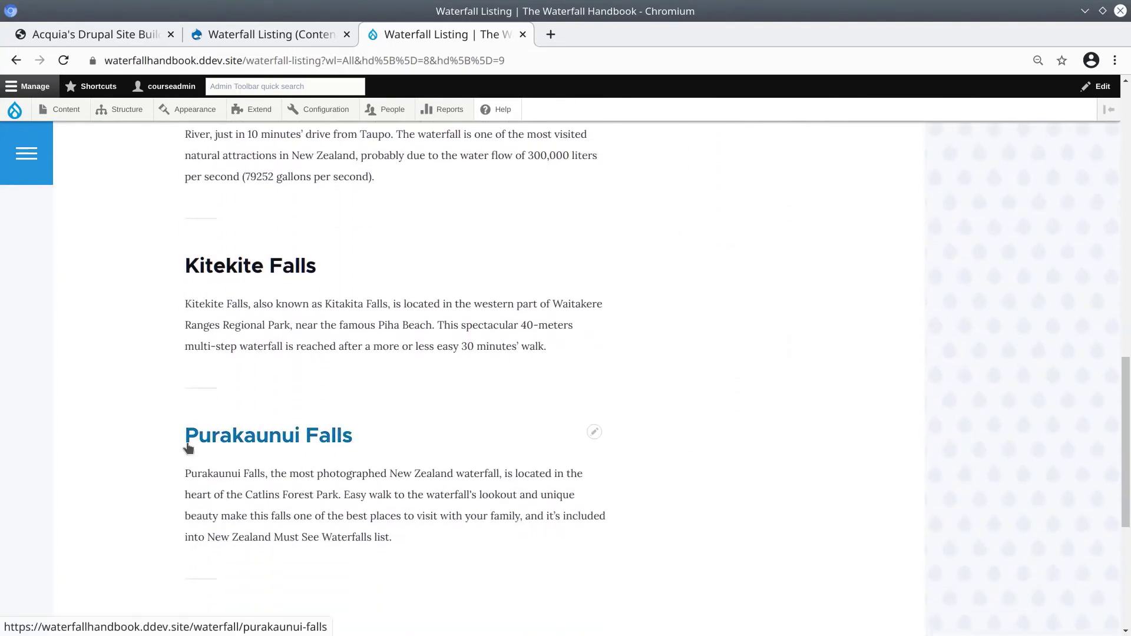
scroll(230, 433, up, 3)
scroll(282, 417, up, 4)
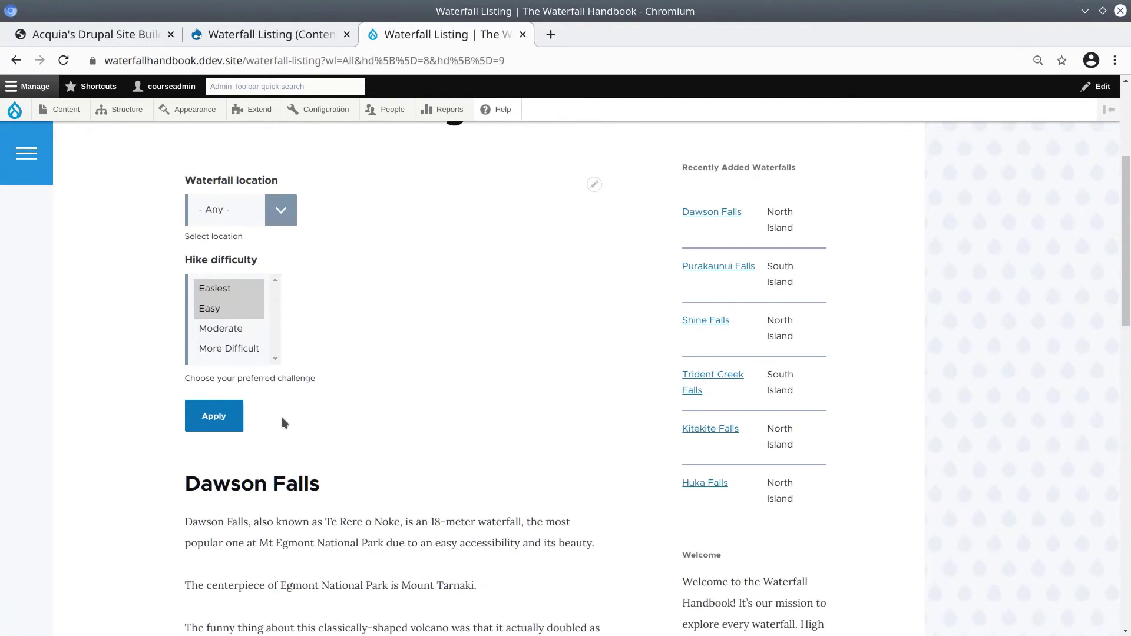
scroll(344, 335, up, 1)
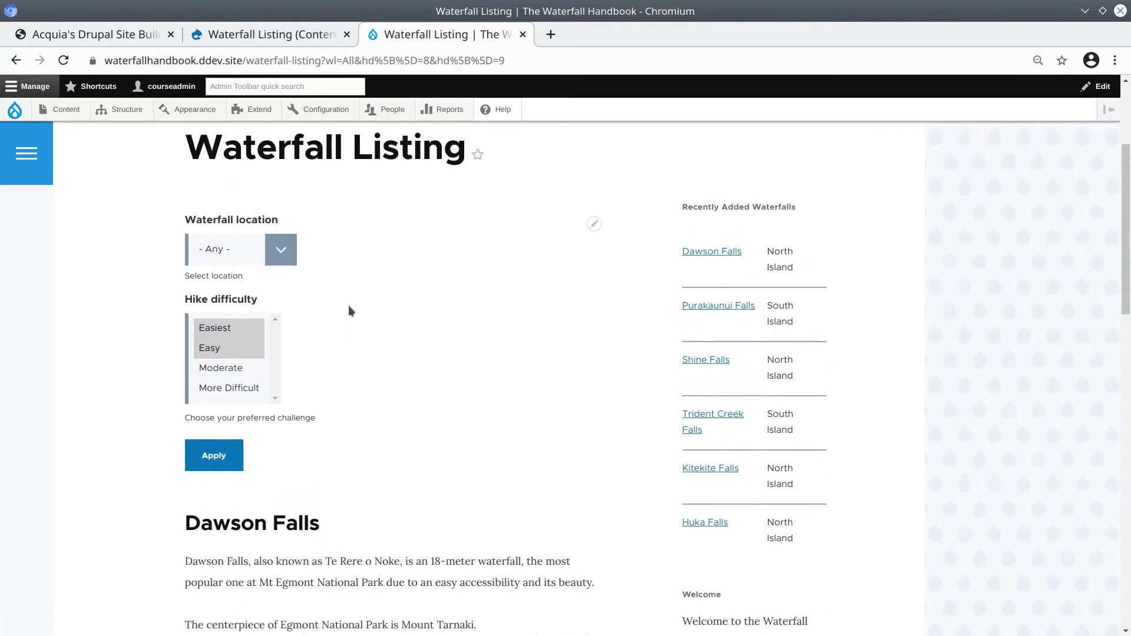
- In the view editor, expand Advanced, check the Basic exposed form style, then open its Settings
click(276, 35)
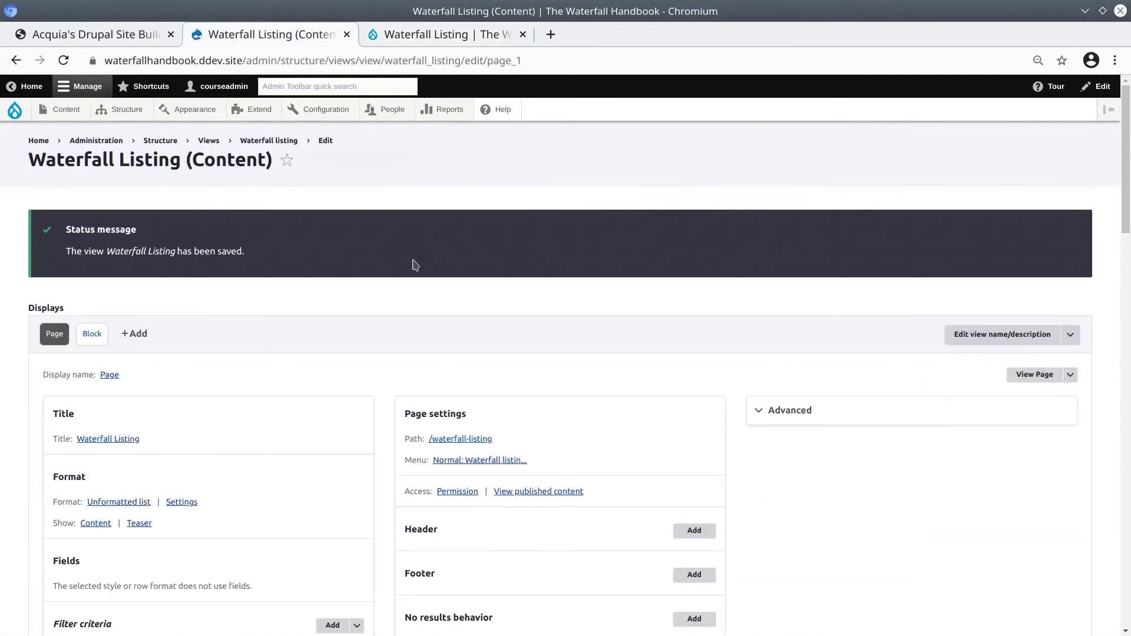
scroll(496, 286, down, 1)
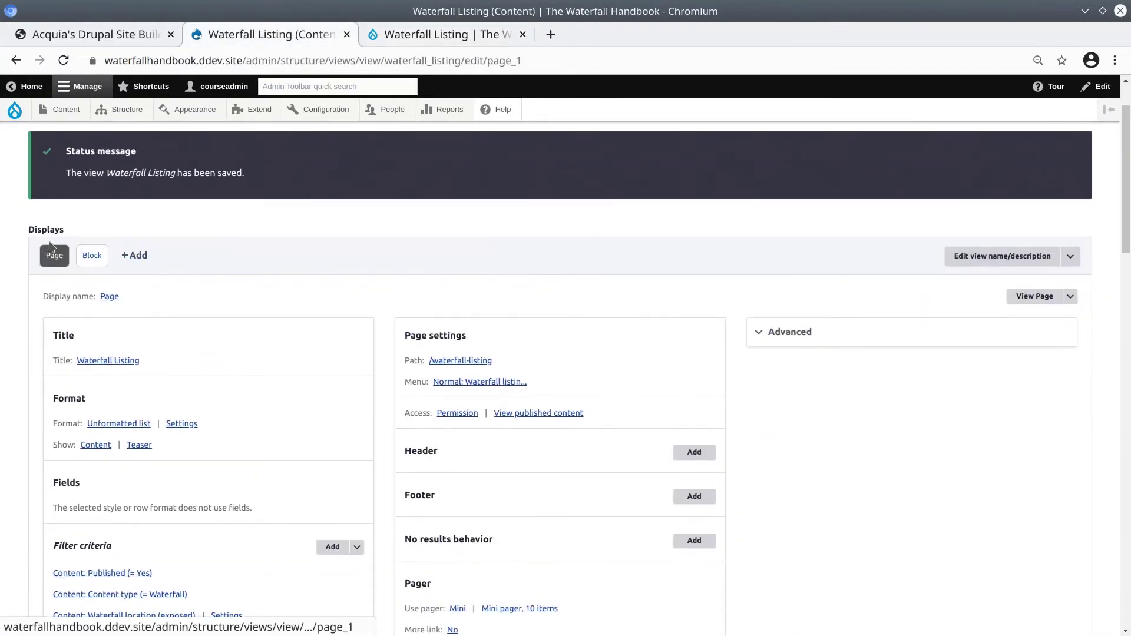
scroll(589, 281, down, 1)
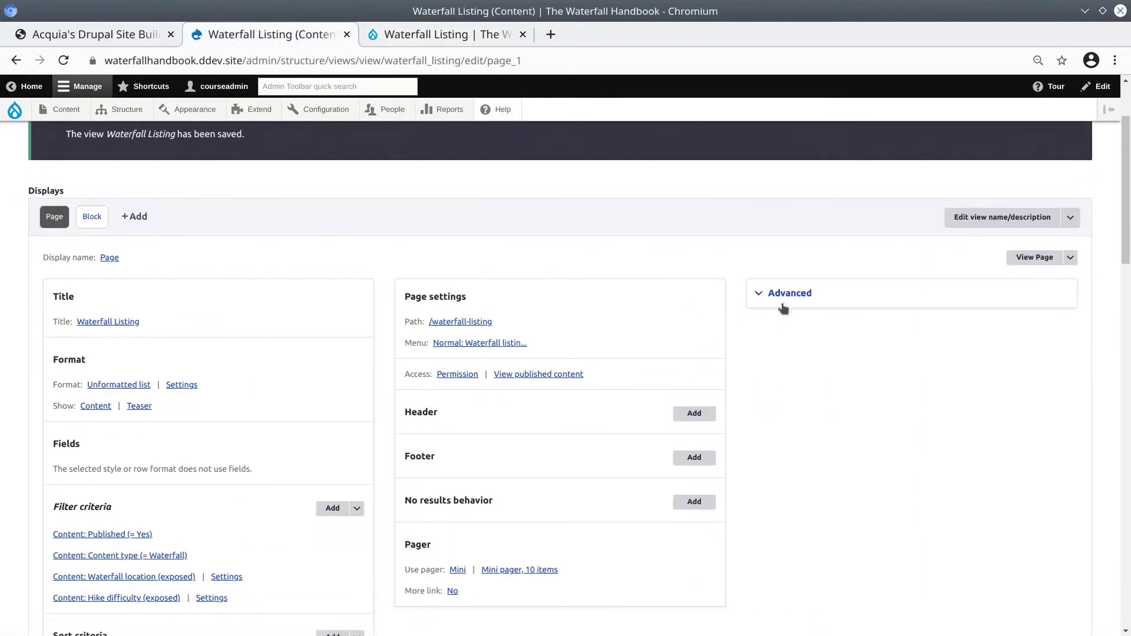
click(806, 294)
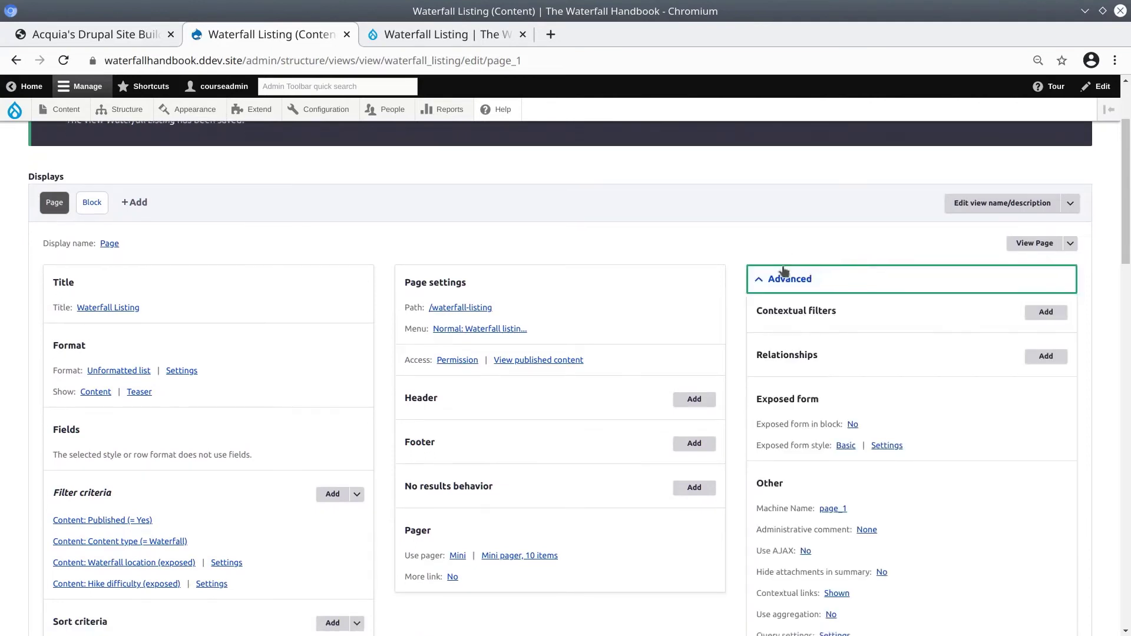
scroll(757, 289, down, 3)
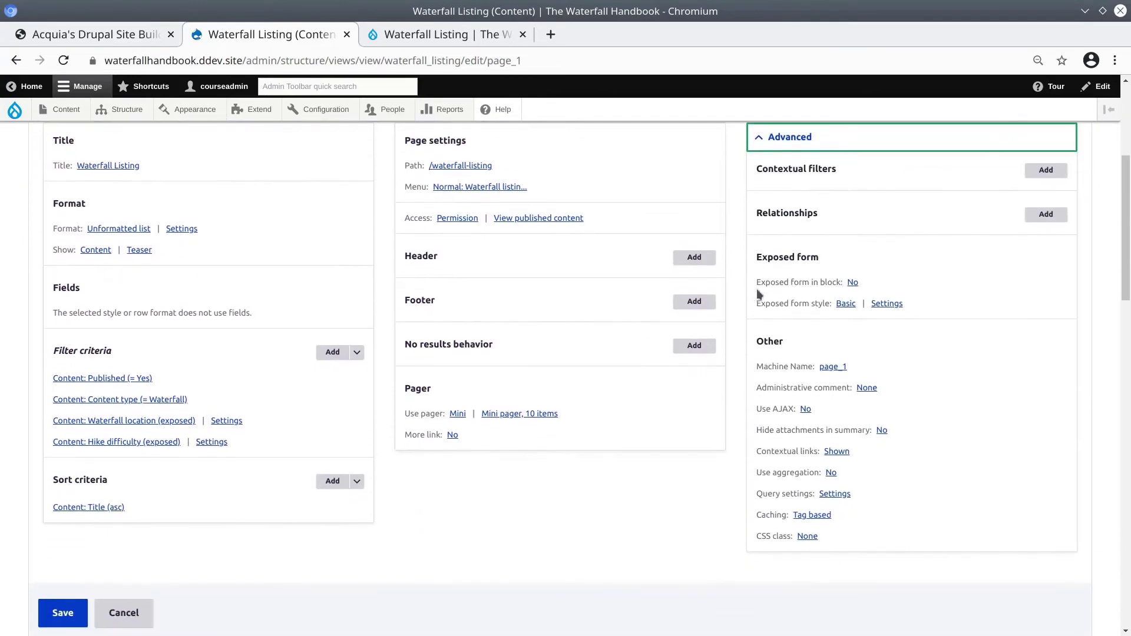
double_click(779, 260)
drag(776, 305, 813, 307)
click(824, 308)
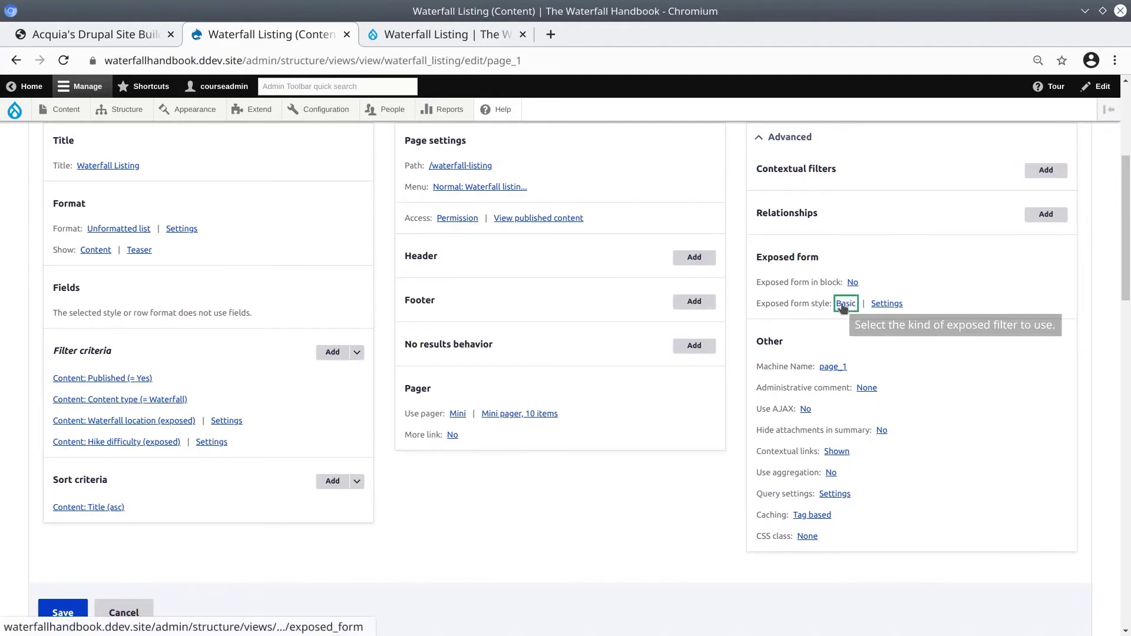
click(841, 303)
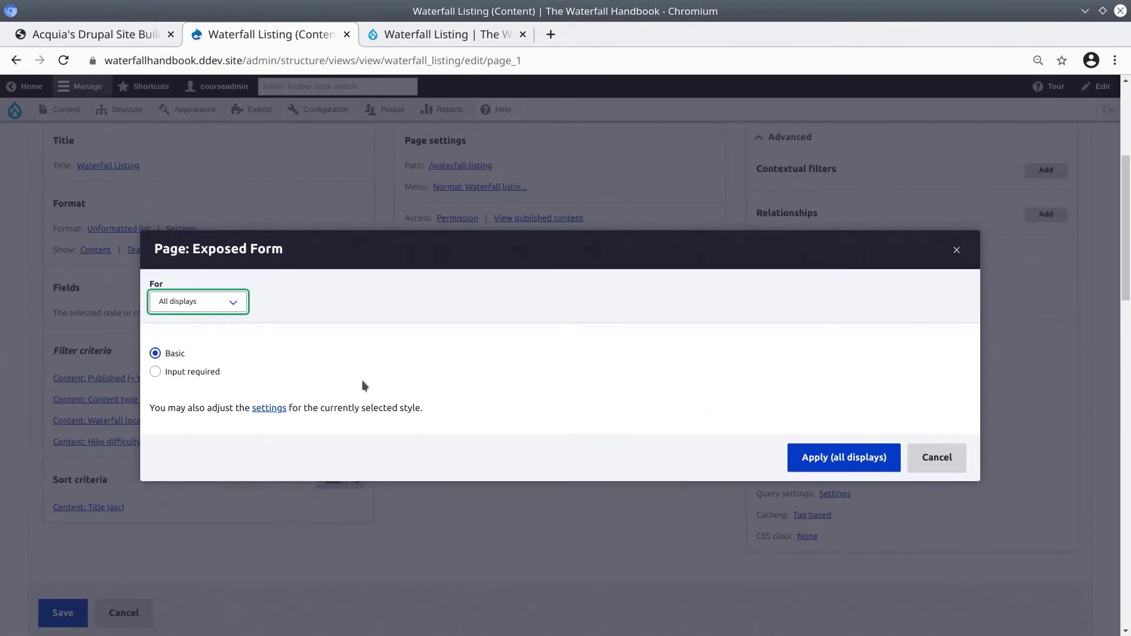
click(956, 250)
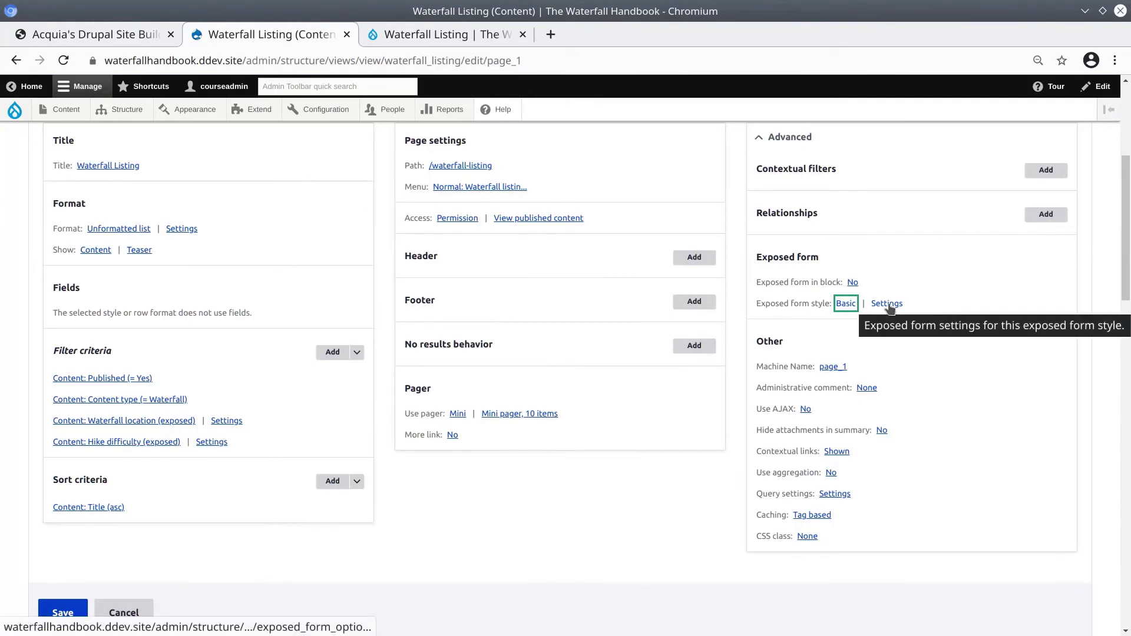
click(886, 303)
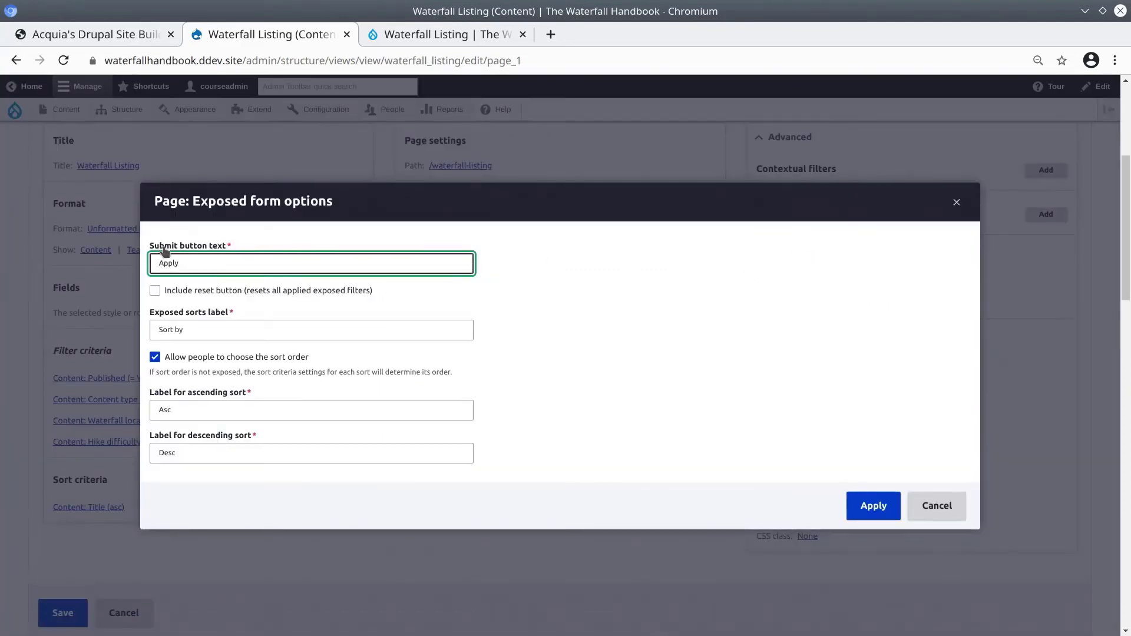
- Set the submit text to 'Search', add a 'Reset' button, apply, and save the view
double_click(205, 267)
text(Search)
click(157, 296)
click(157, 296)
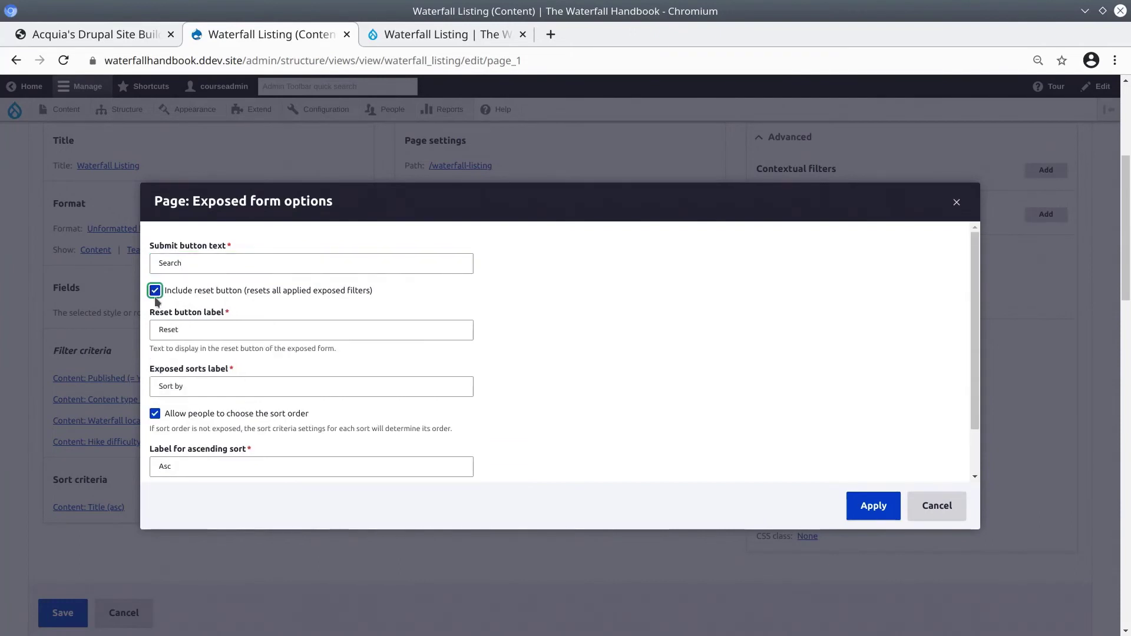
double_click(205, 330)
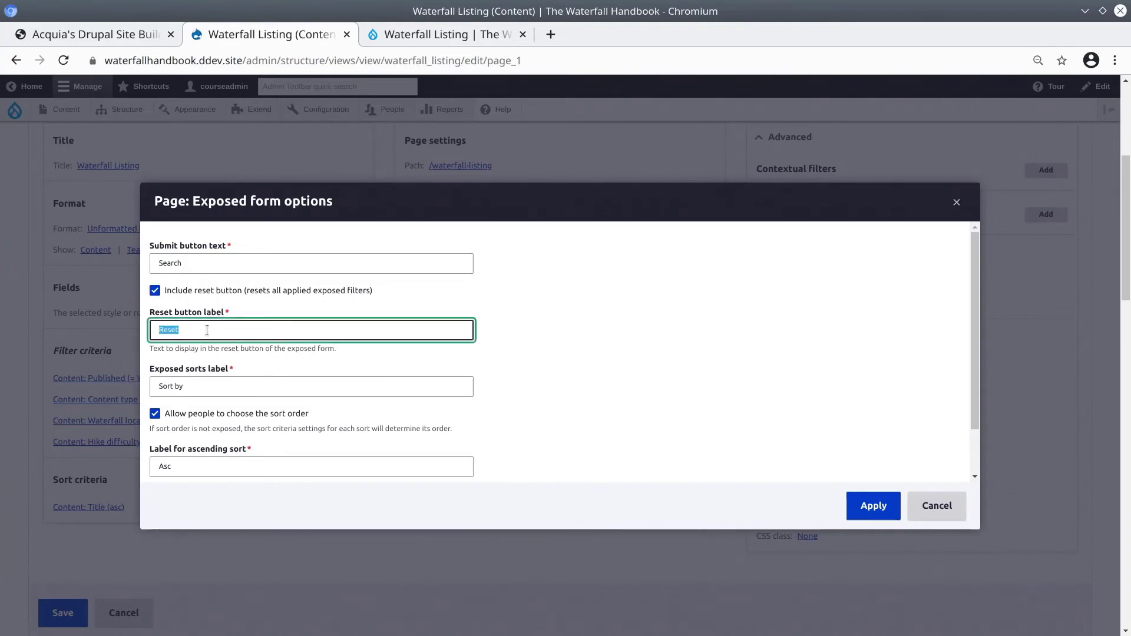
click(207, 330)
scroll(208, 329, down, 2)
scroll(212, 328, down, 1)
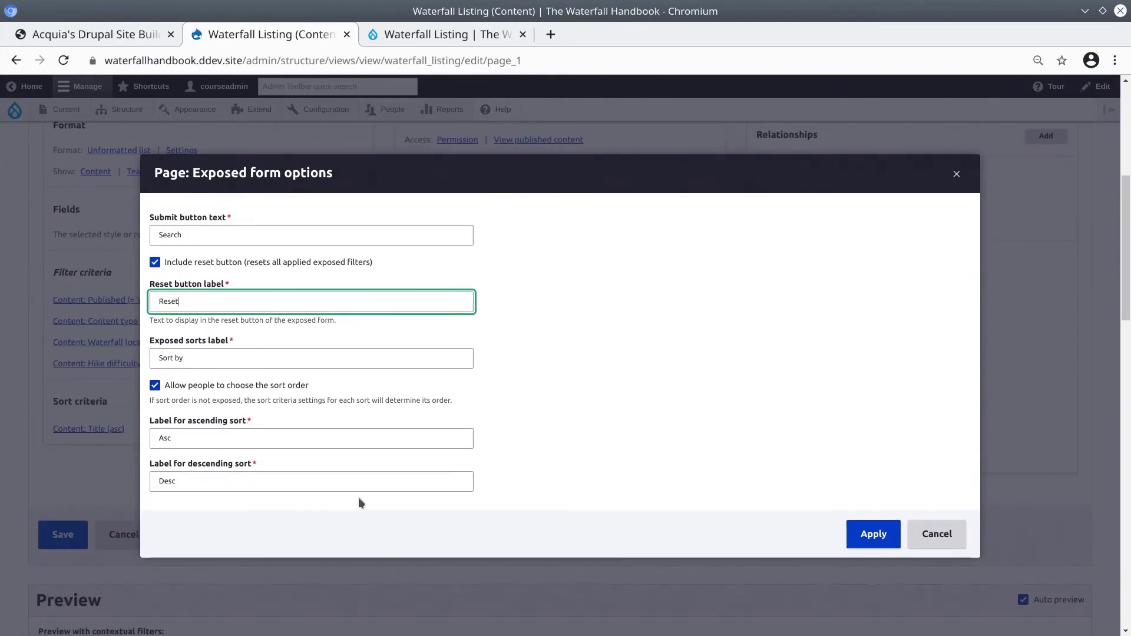
click(894, 530)
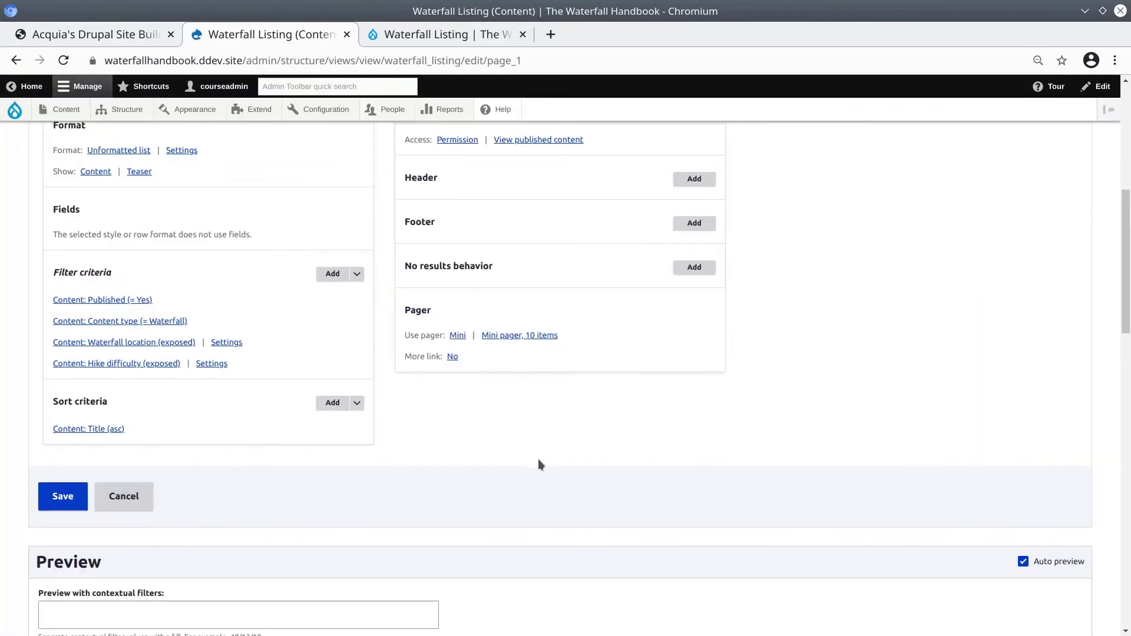
scroll(459, 457, down, 2)
scroll(459, 457, down, 2)
scroll(459, 457, down, 2)
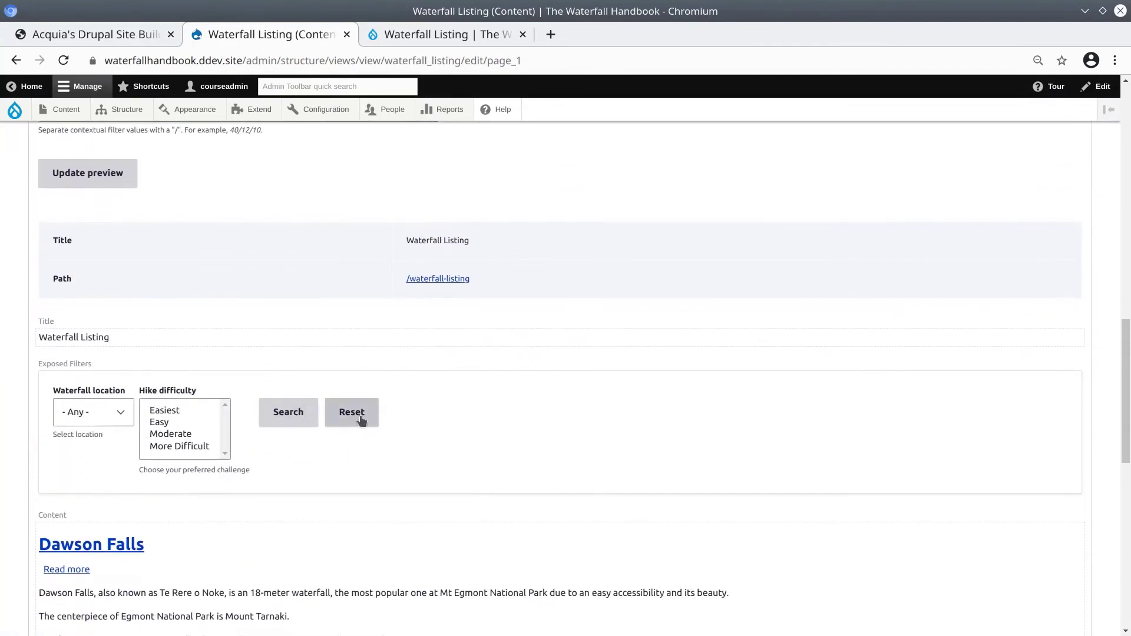
scroll(307, 416, up, 2)
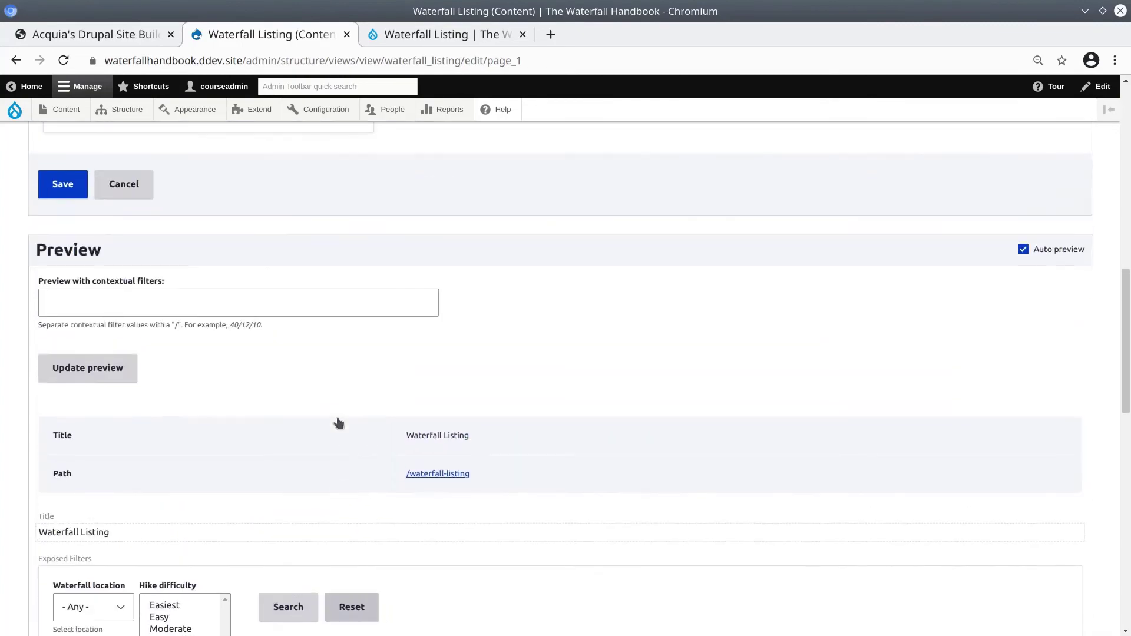
scroll(307, 416, up, 3)
scroll(307, 415, up, 2)
scroll(279, 393, up, 3)
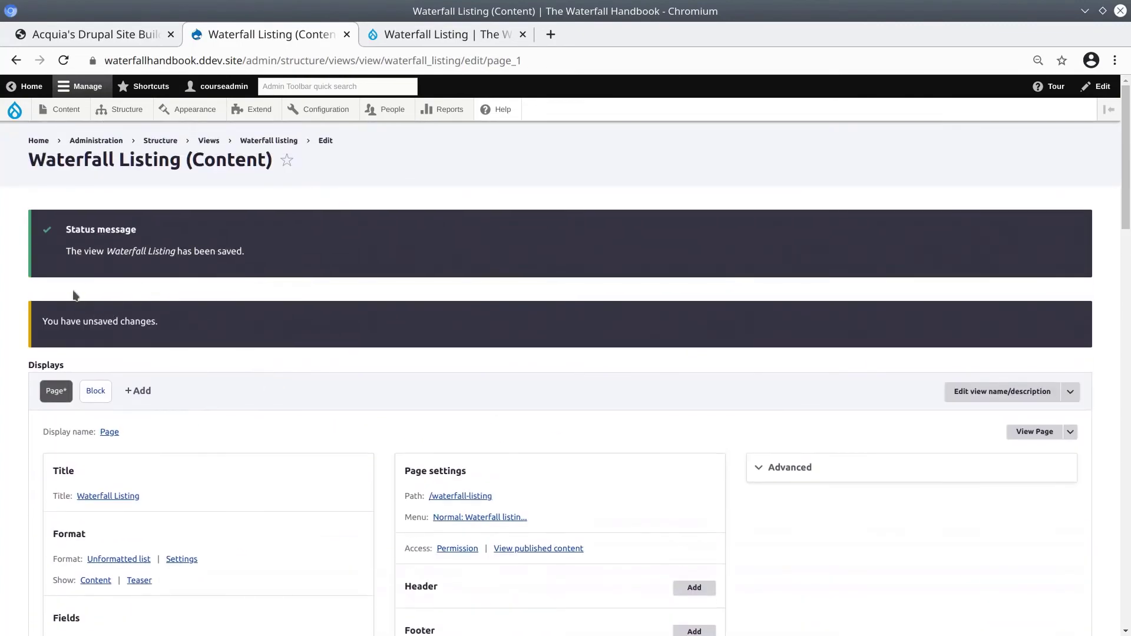
drag(62, 324, 165, 330)
scroll(176, 351, down, 3)
scroll(154, 481, down, 1)
click(70, 519)
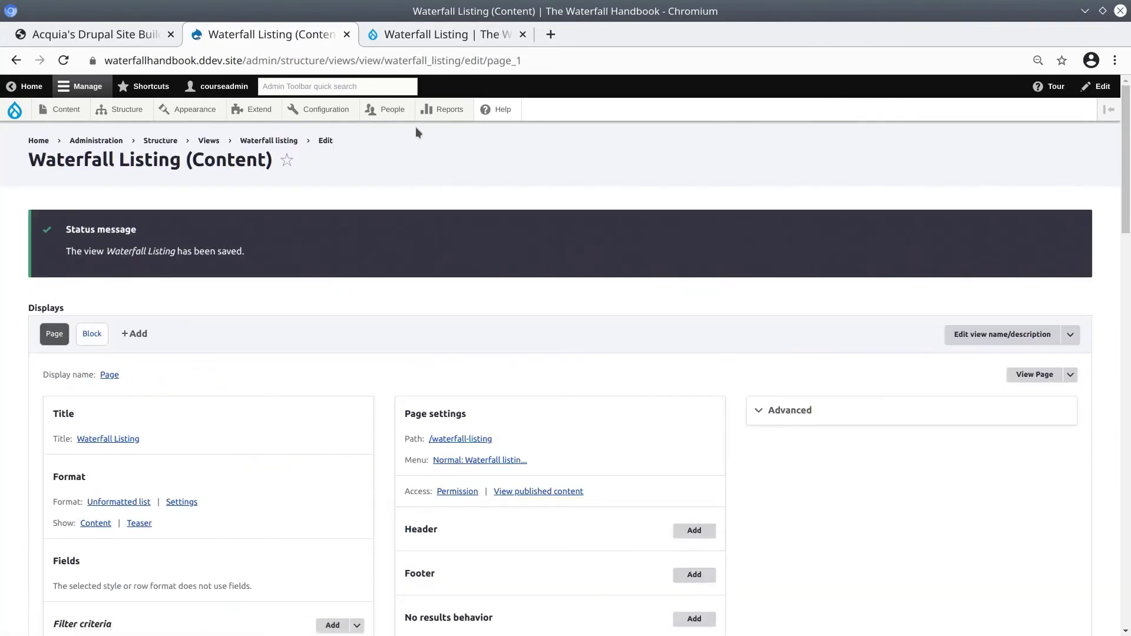
- Reload the live Waterfall Listing and search for North Island waterfalls
click(424, 33)
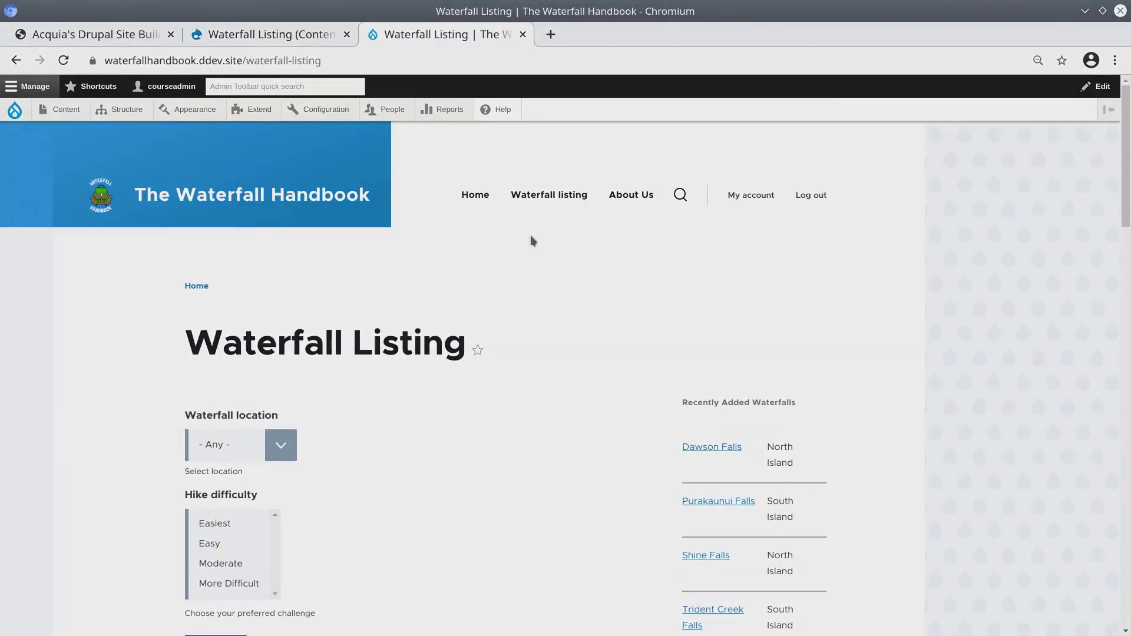
click(548, 198)
scroll(118, 359, down, 2)
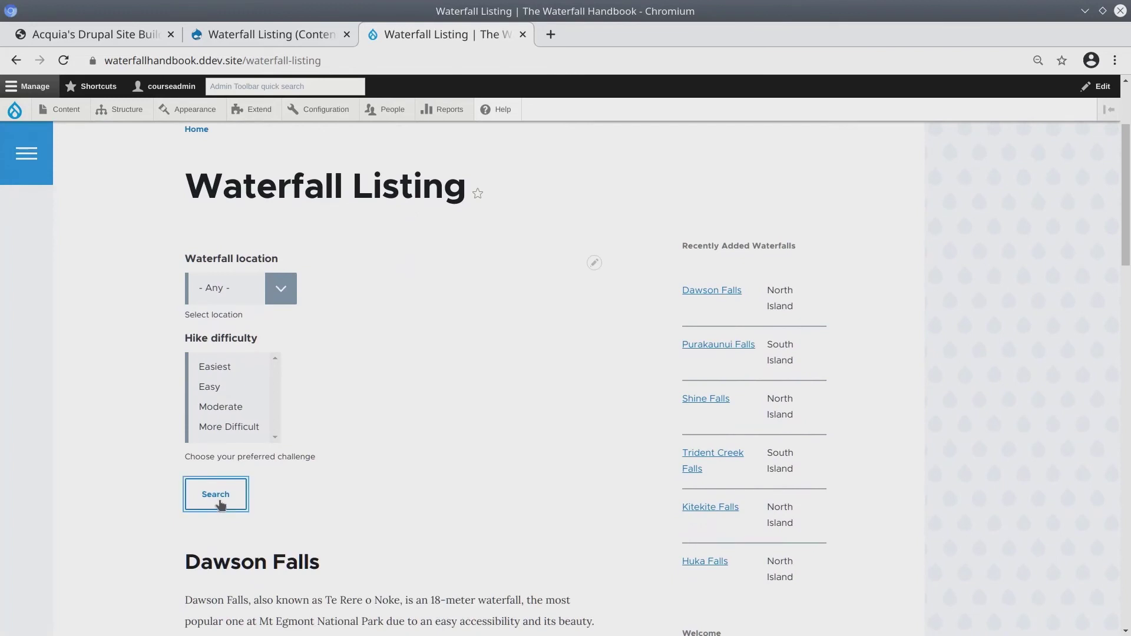
click(256, 299)
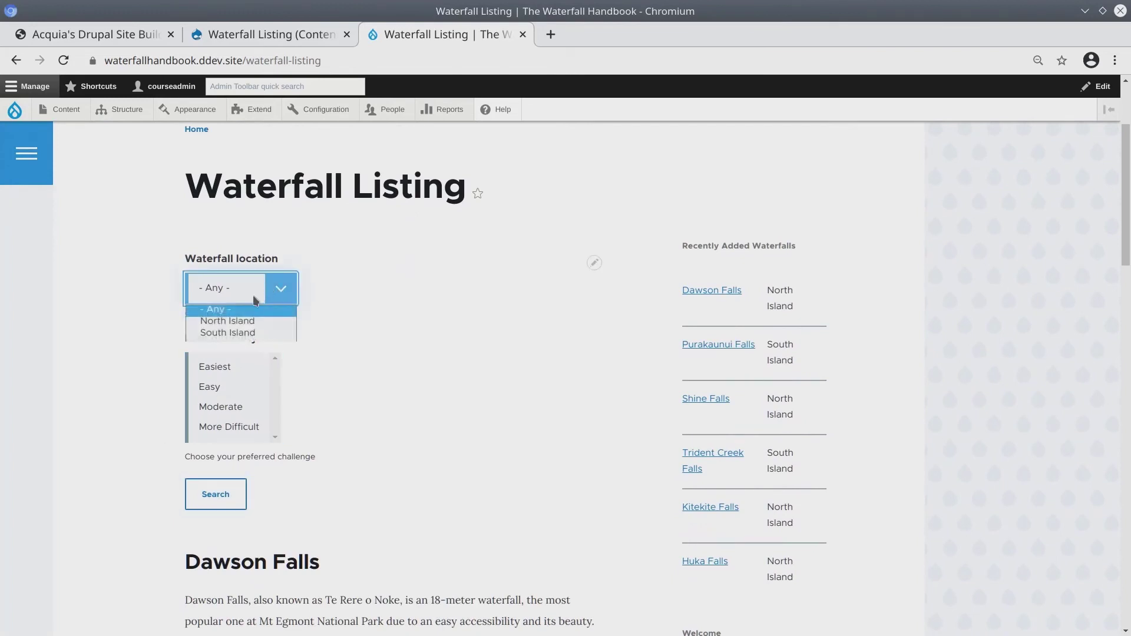
click(236, 322)
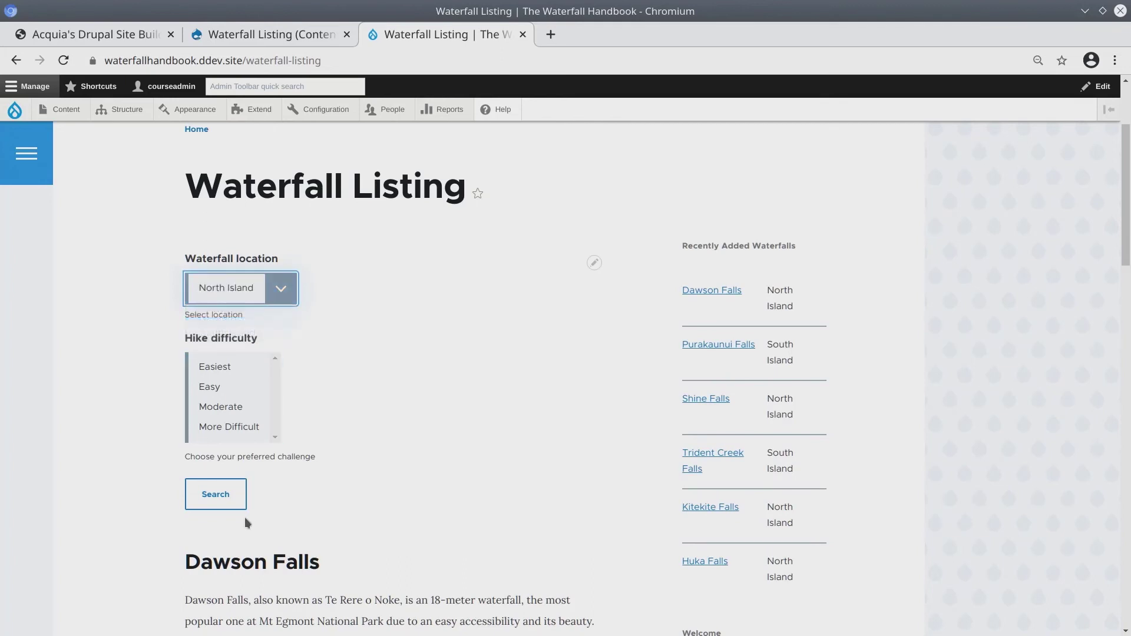
click(220, 496)
scroll(160, 473, down, 4)
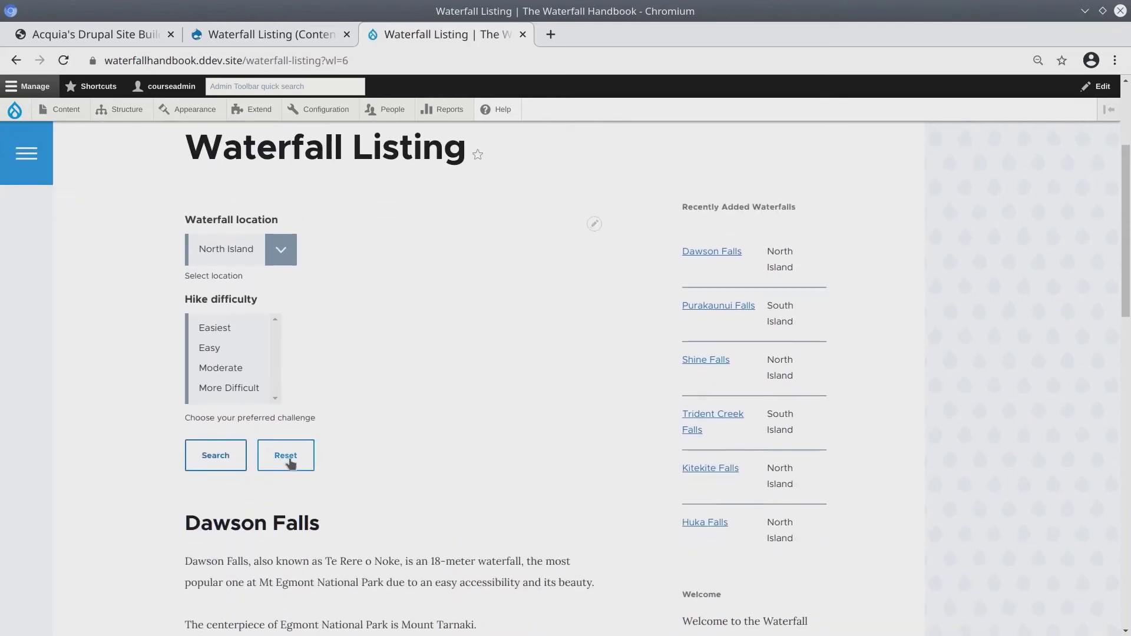
scroll(317, 456, down, 3)
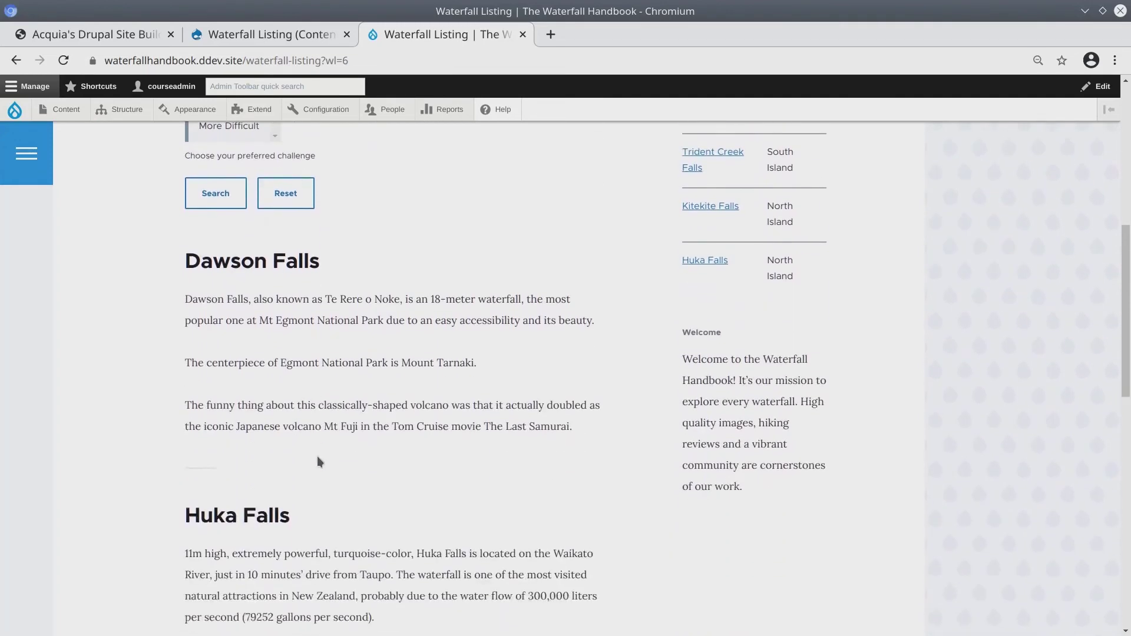
scroll(317, 456, up, 3)
- Reset the filters, then search for South Island waterfalls with Easiest difficulty
click(282, 471)
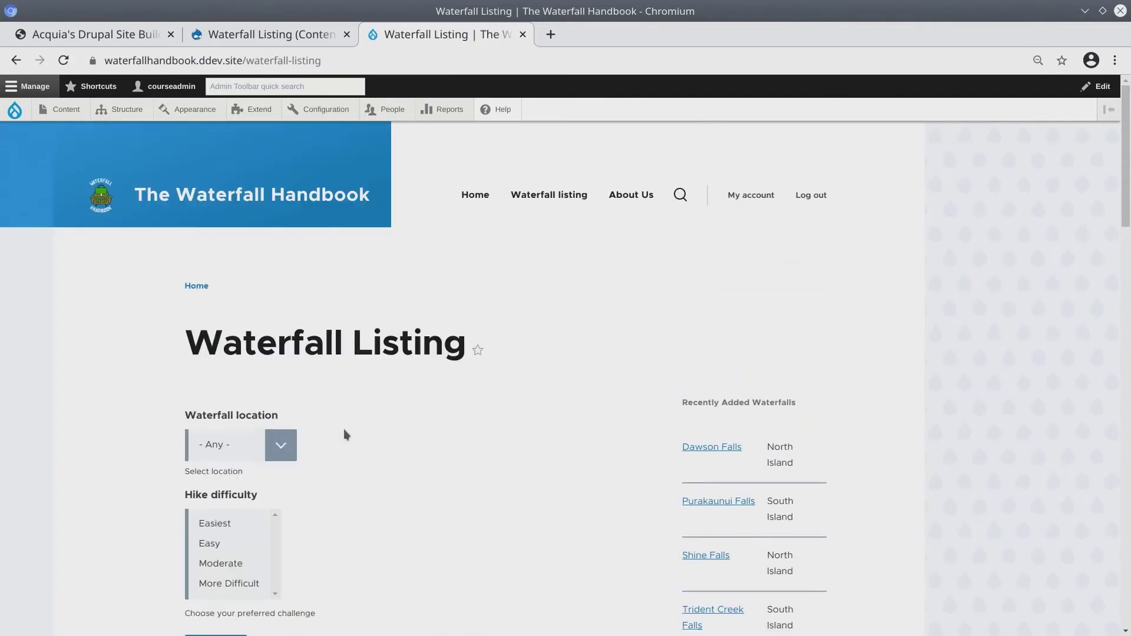
scroll(151, 421, down, 2)
click(281, 288)
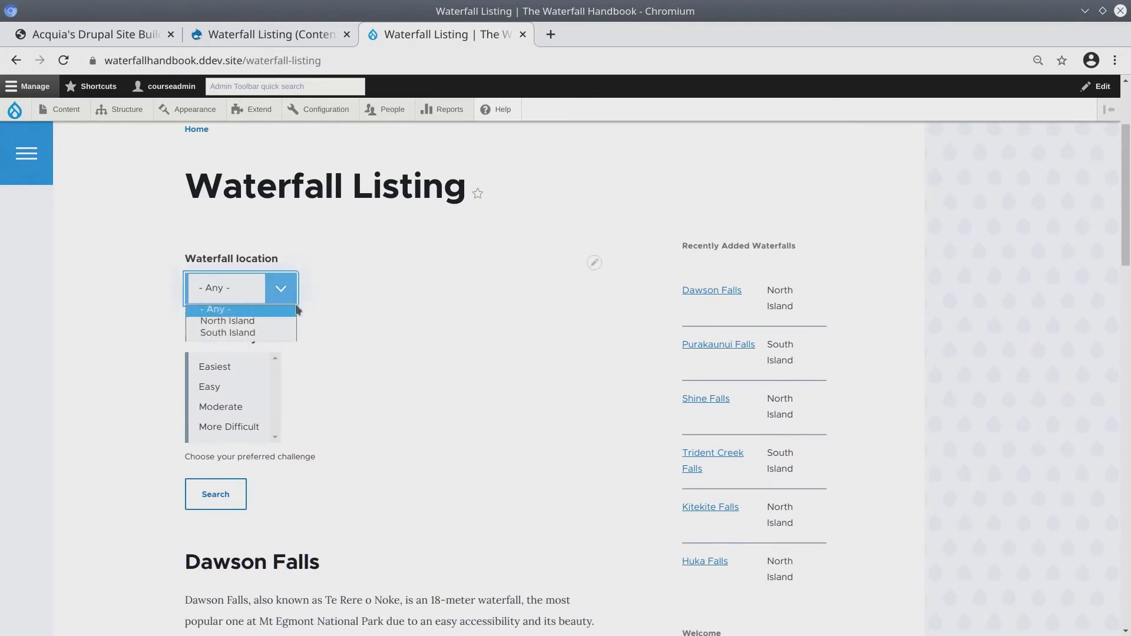
click(241, 332)
click(218, 369)
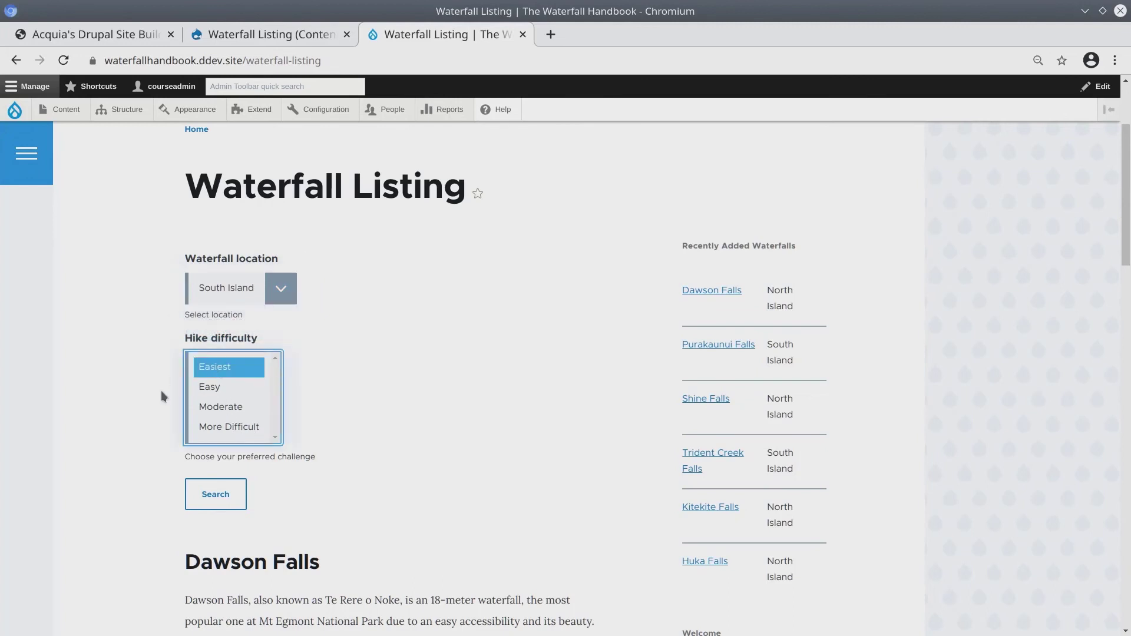
click(222, 499)
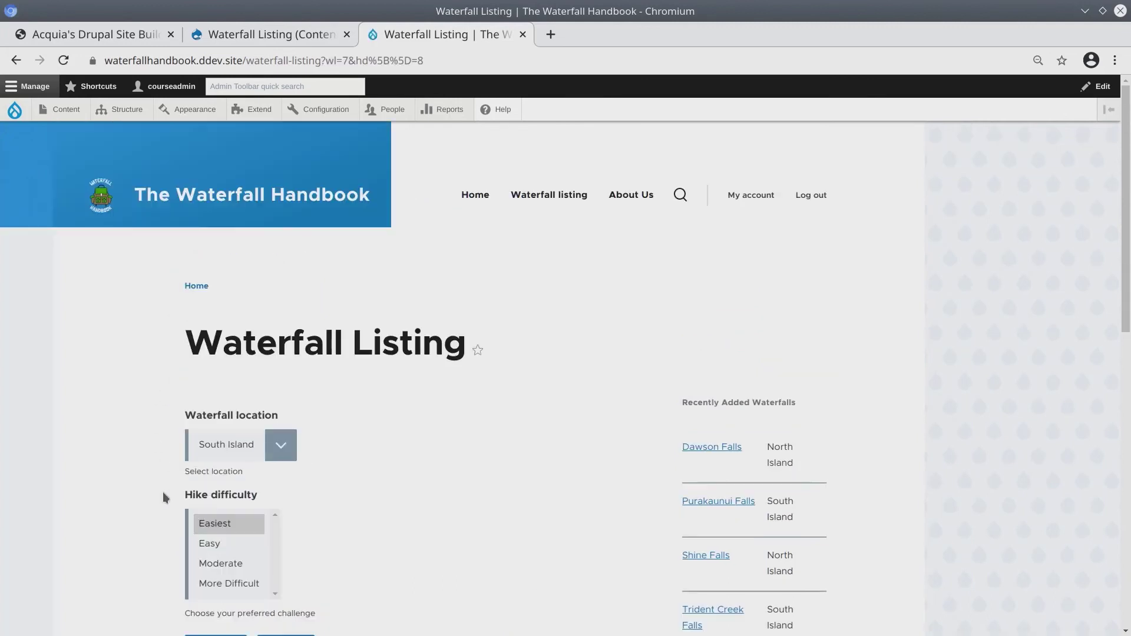
scroll(162, 492, down, 2)
scroll(201, 481, down, 1)
scroll(230, 479, down, 1)
scroll(231, 482, up, 2)
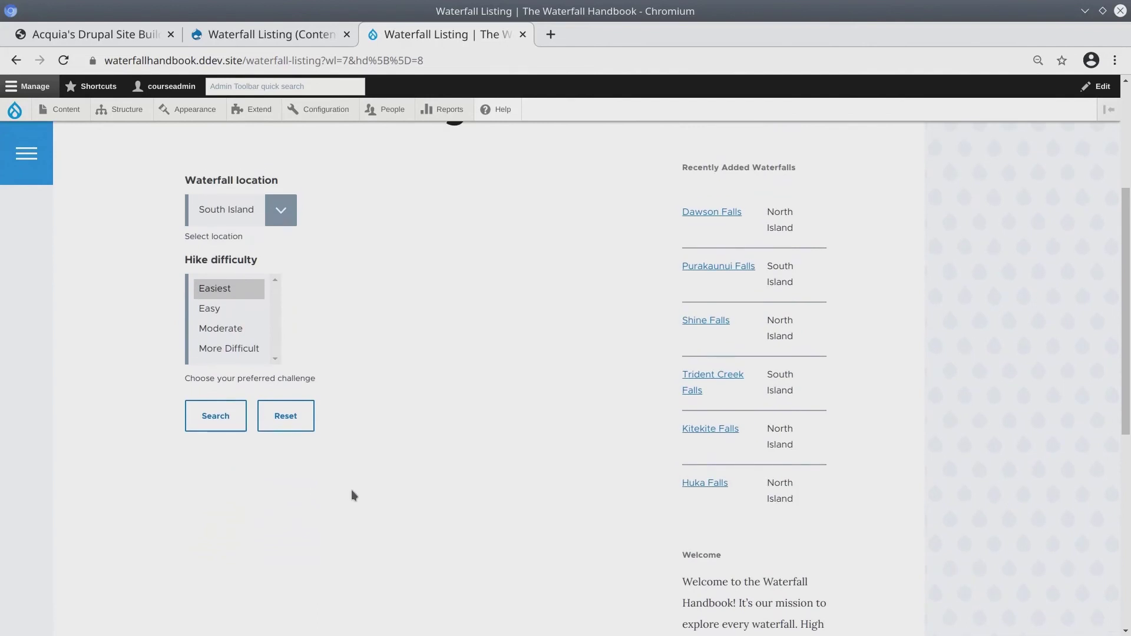
scroll(351, 495, up, 2)
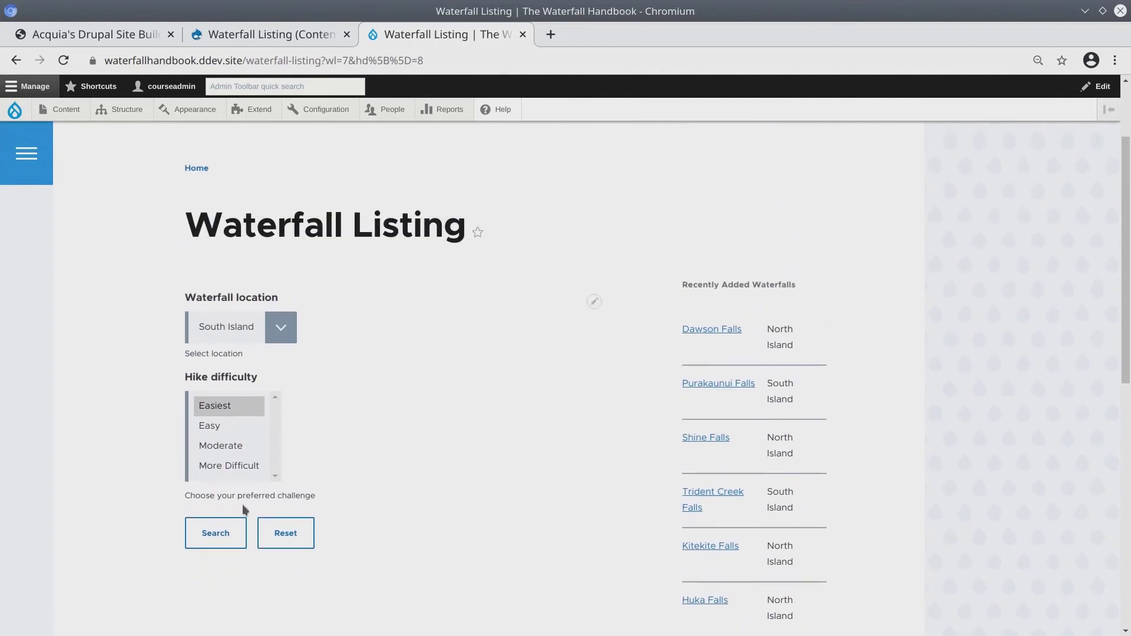
- Back in the view editor, add a Text area no-results behaviour that overrides this page only
click(288, 35)
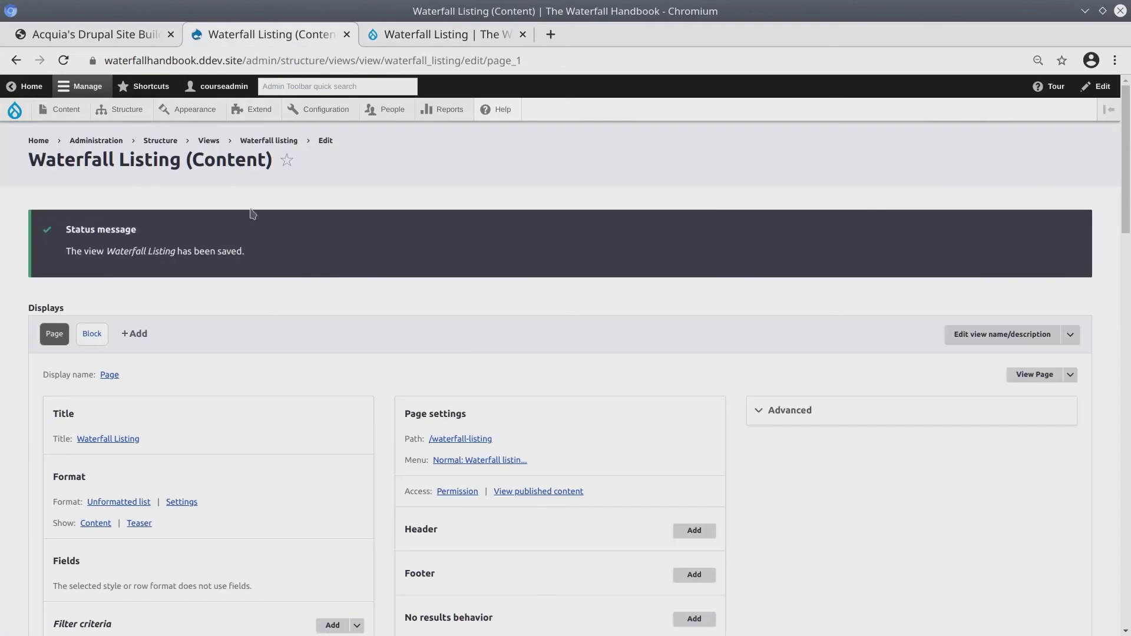
scroll(257, 354, down, 1)
scroll(354, 384, down, 2)
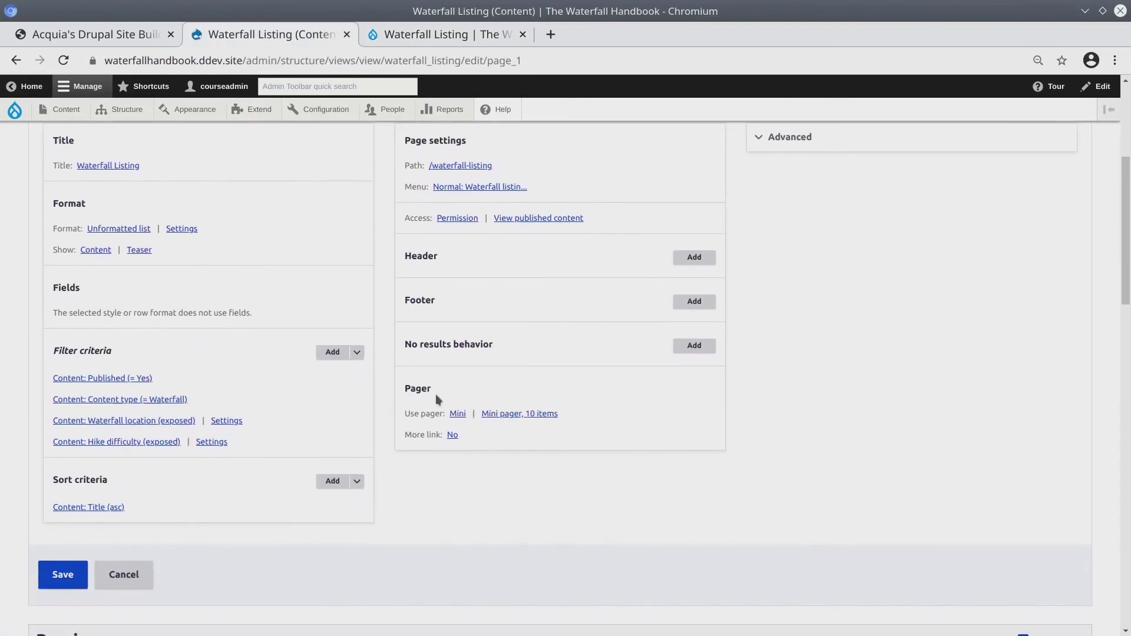
drag(425, 349, 476, 348)
click(495, 348)
click(695, 347)
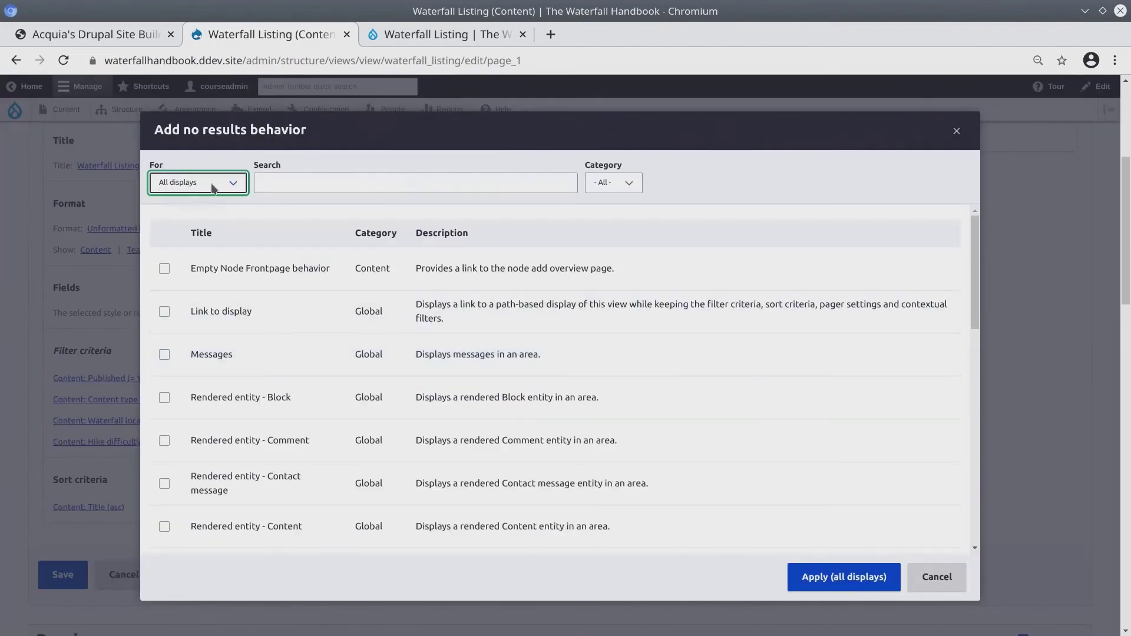
click(214, 189)
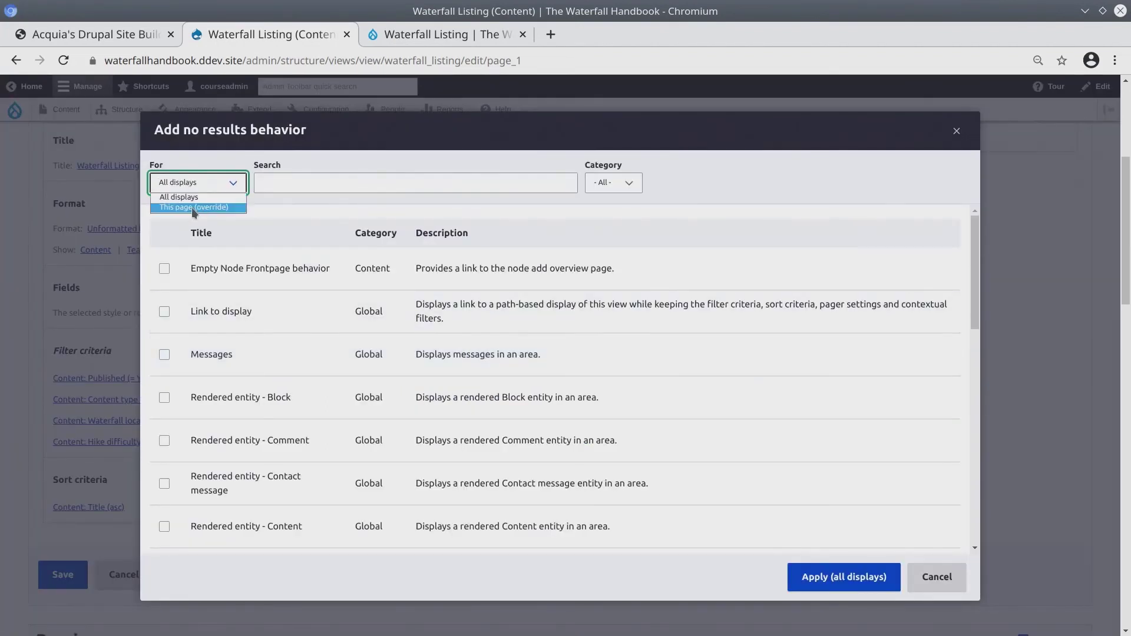
click(191, 207)
click(309, 185)
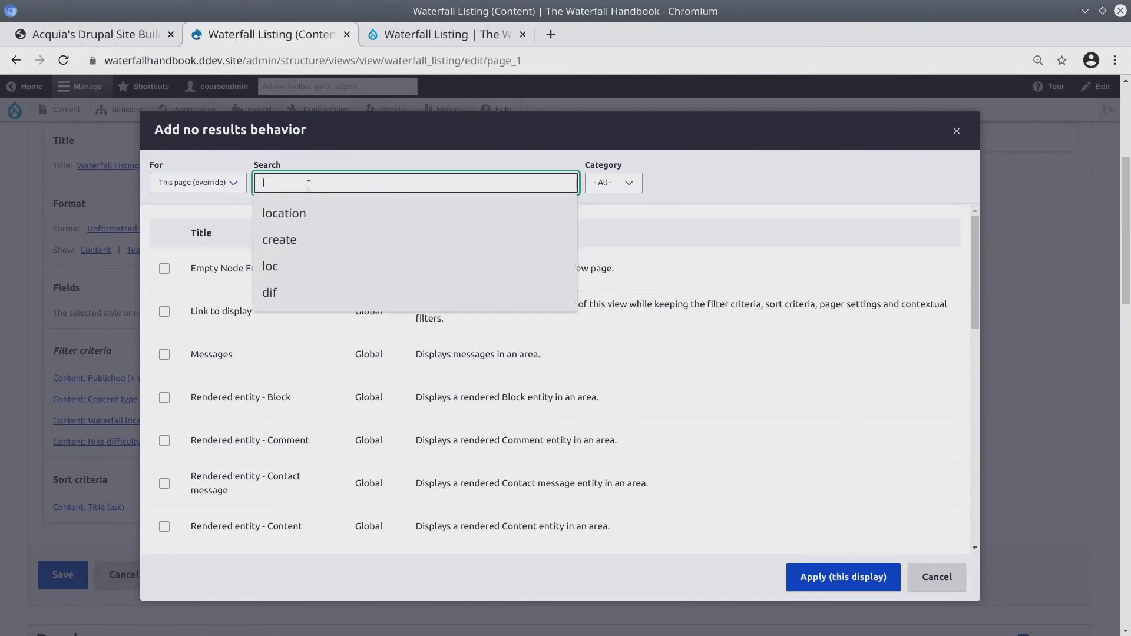
text(text)
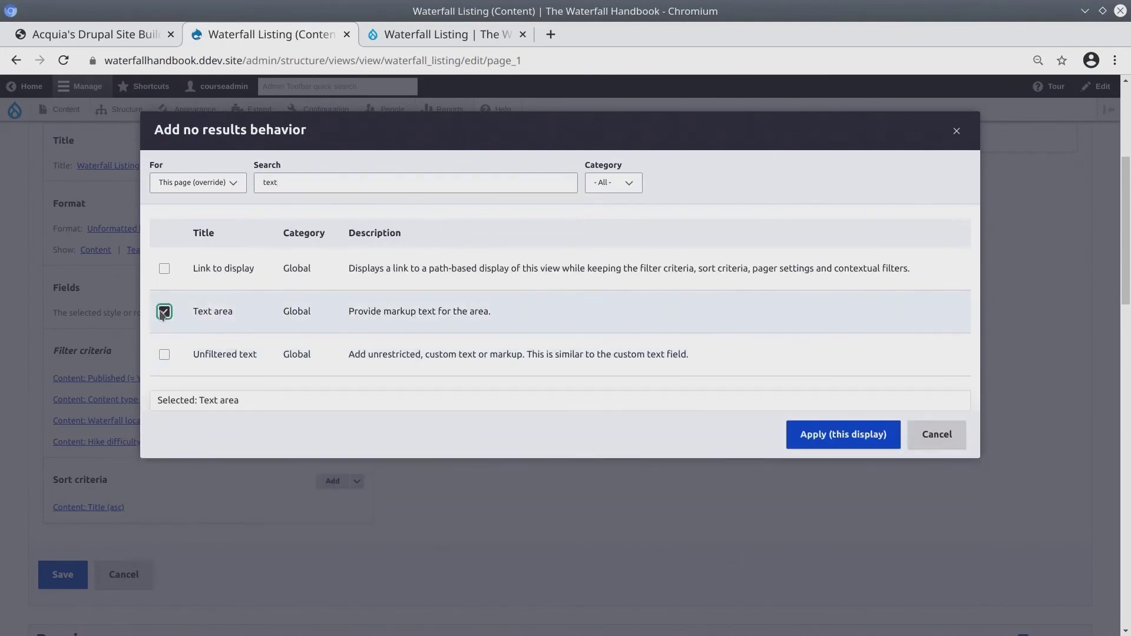
click(840, 440)
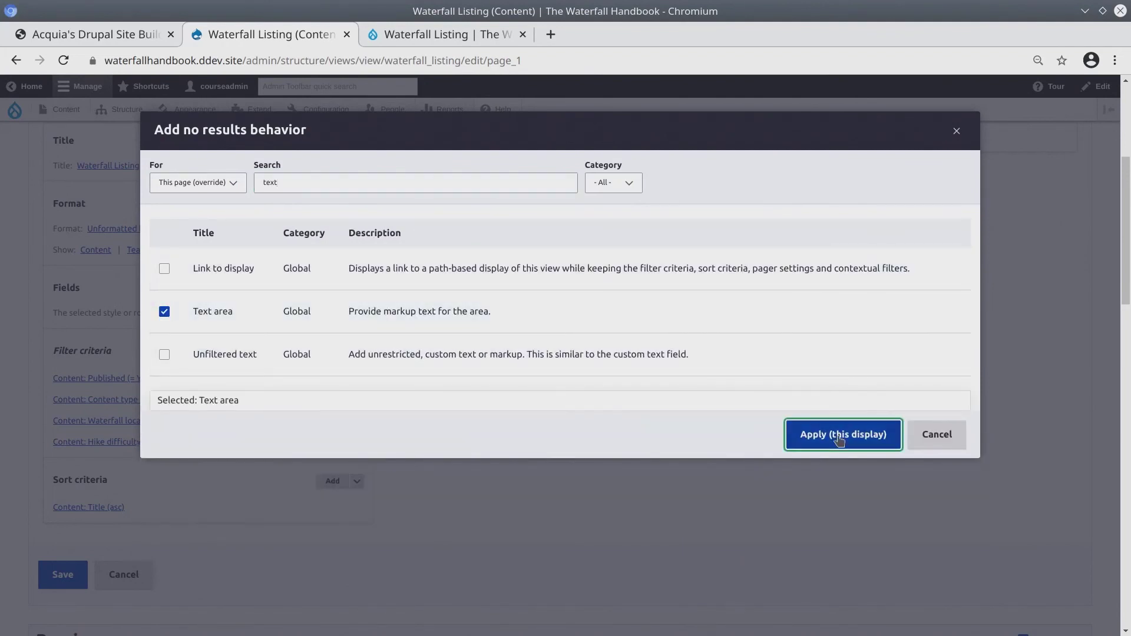
click(237, 353)
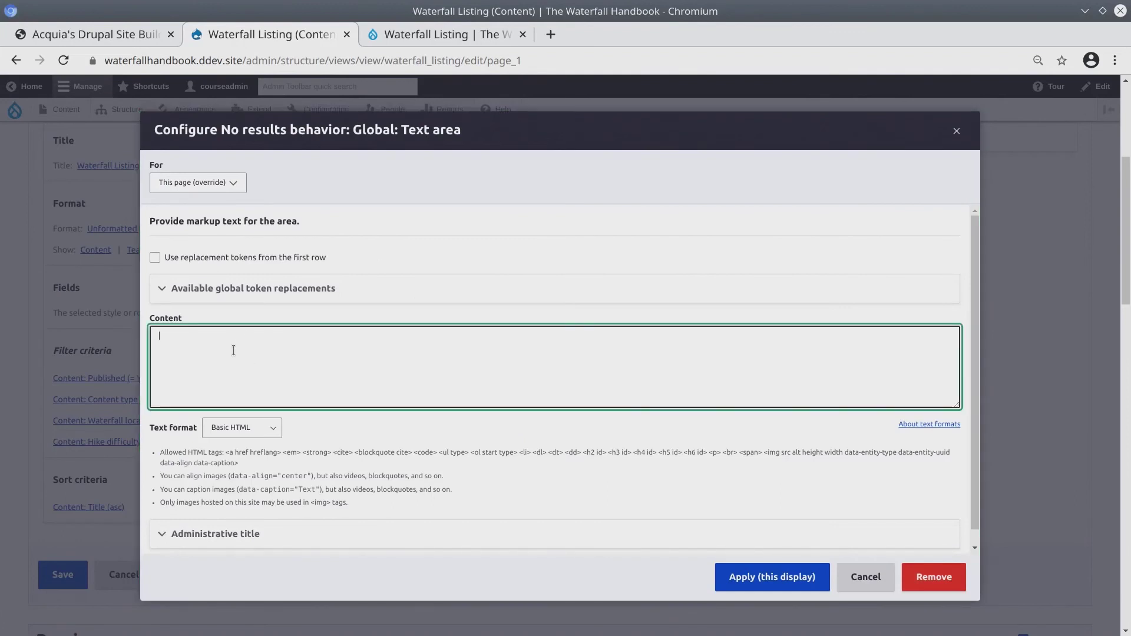
text(We)
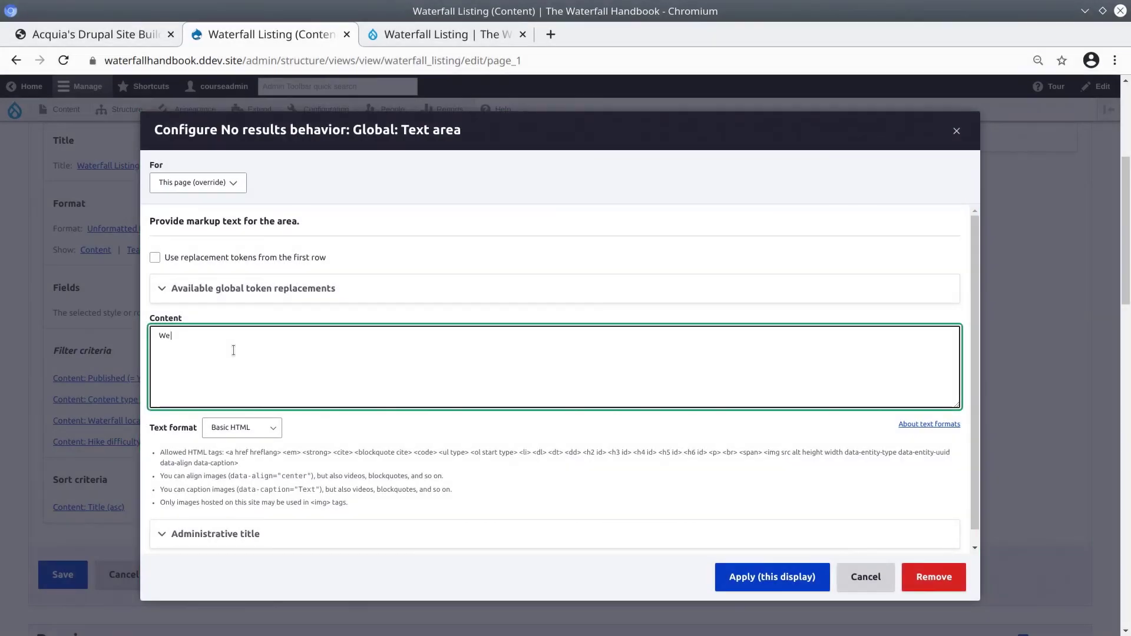
text( could find)
text( no matches to your query. Please modify and try again.)
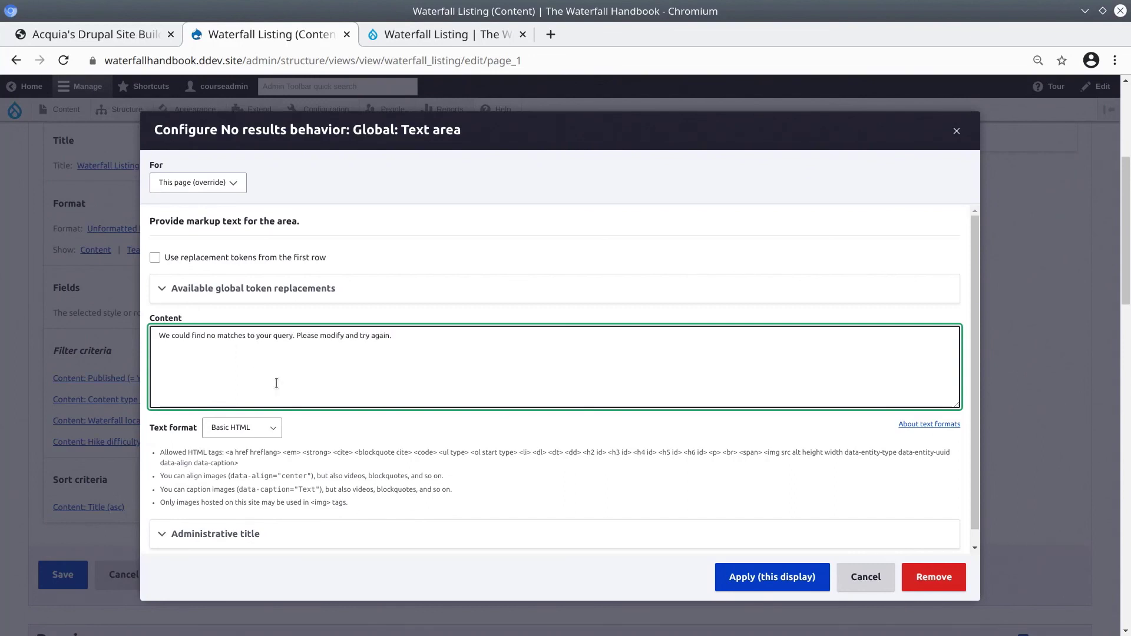
- Set the message 'We could find no matches to your query. Please modify and try again.', then save
click(189, 182)
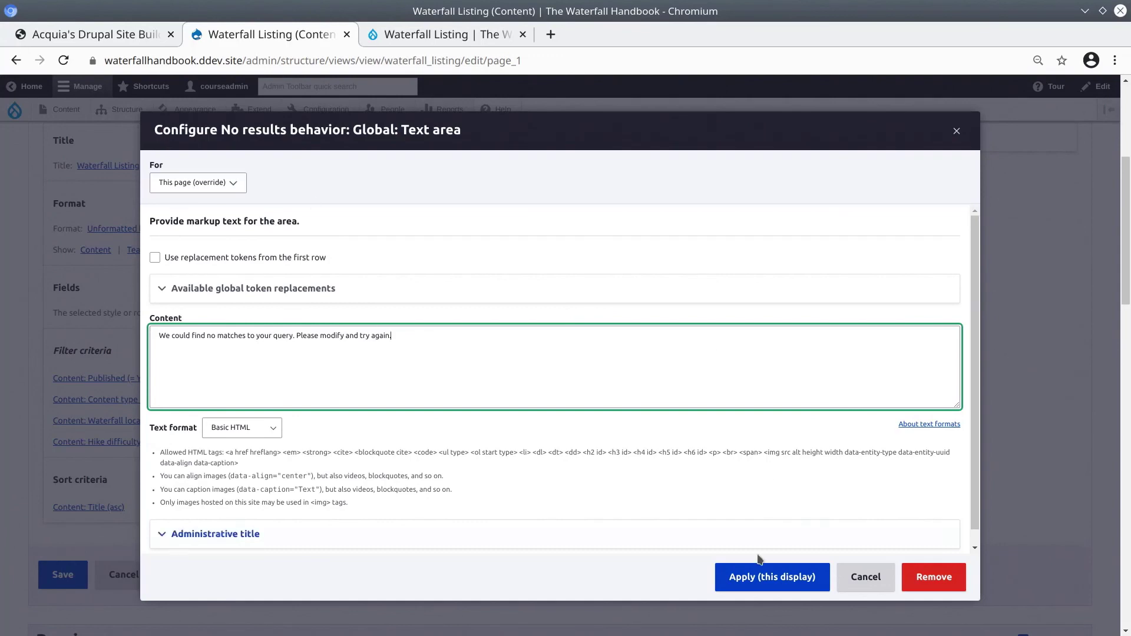
click(766, 584)
scroll(380, 454, down, 1)
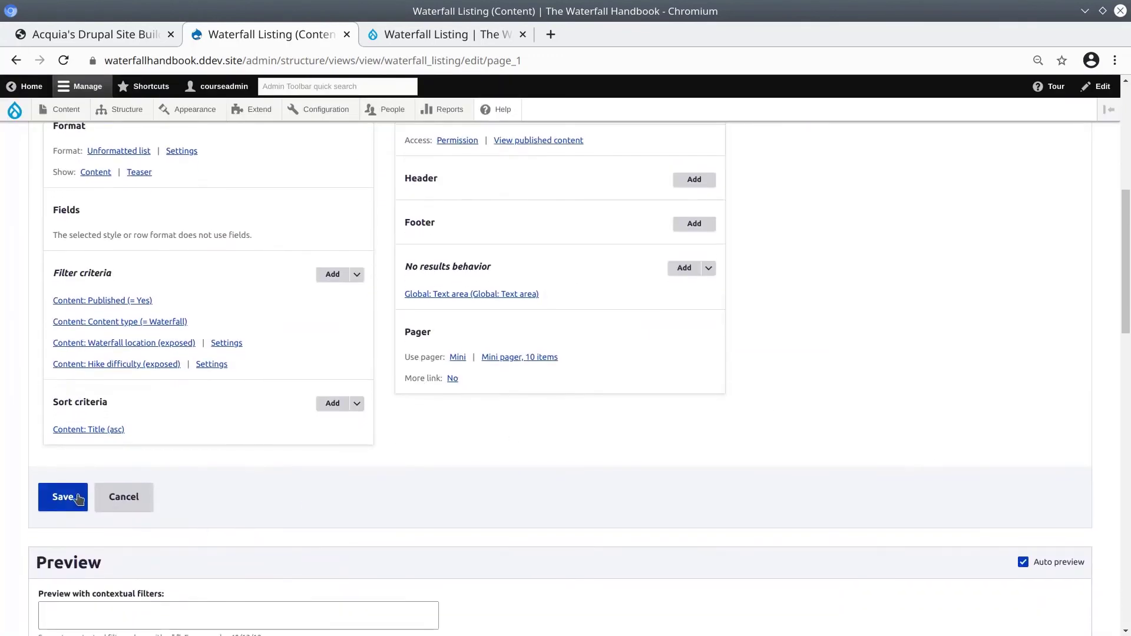
click(62, 497)
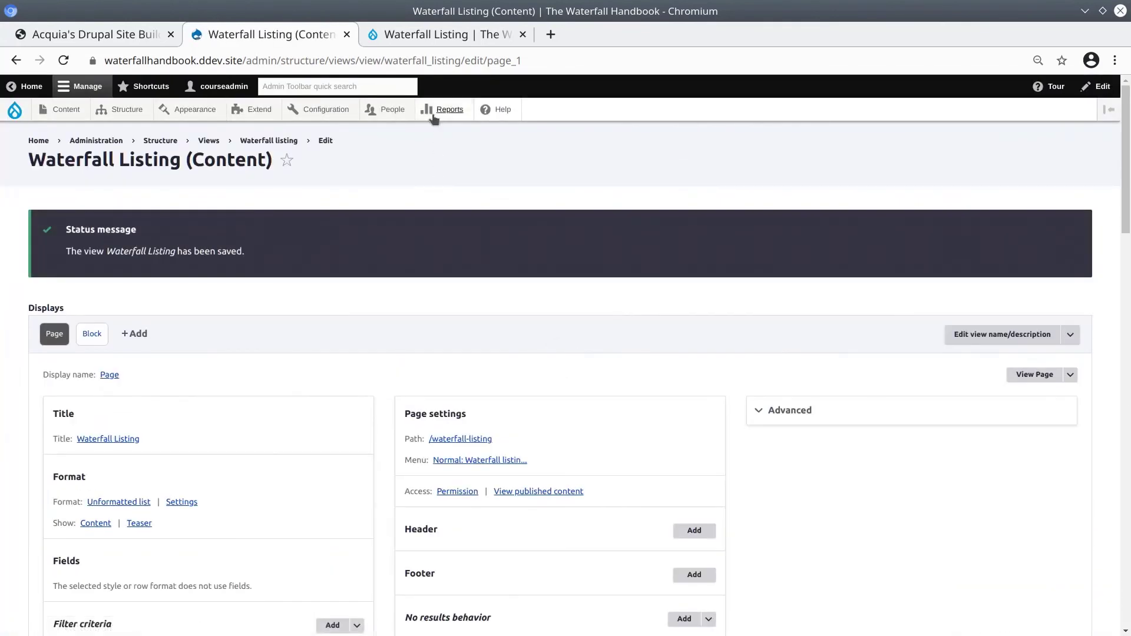
- Rerun the South Island, Easiest search on the live listing and highlight the no-matches message
click(426, 35)
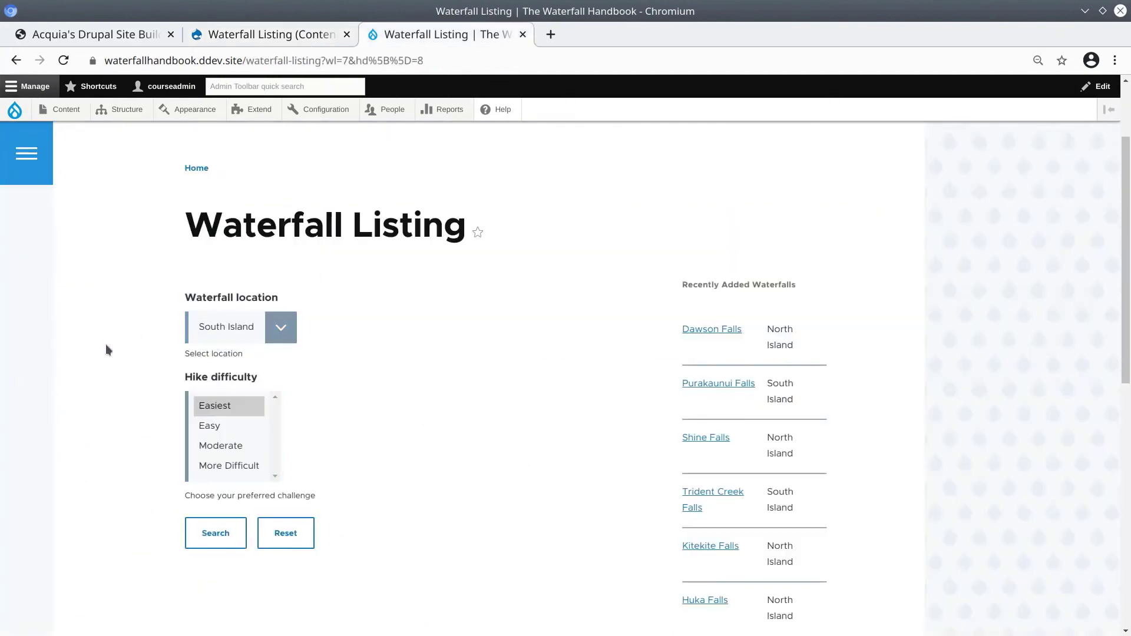
scroll(130, 357, down, 2)
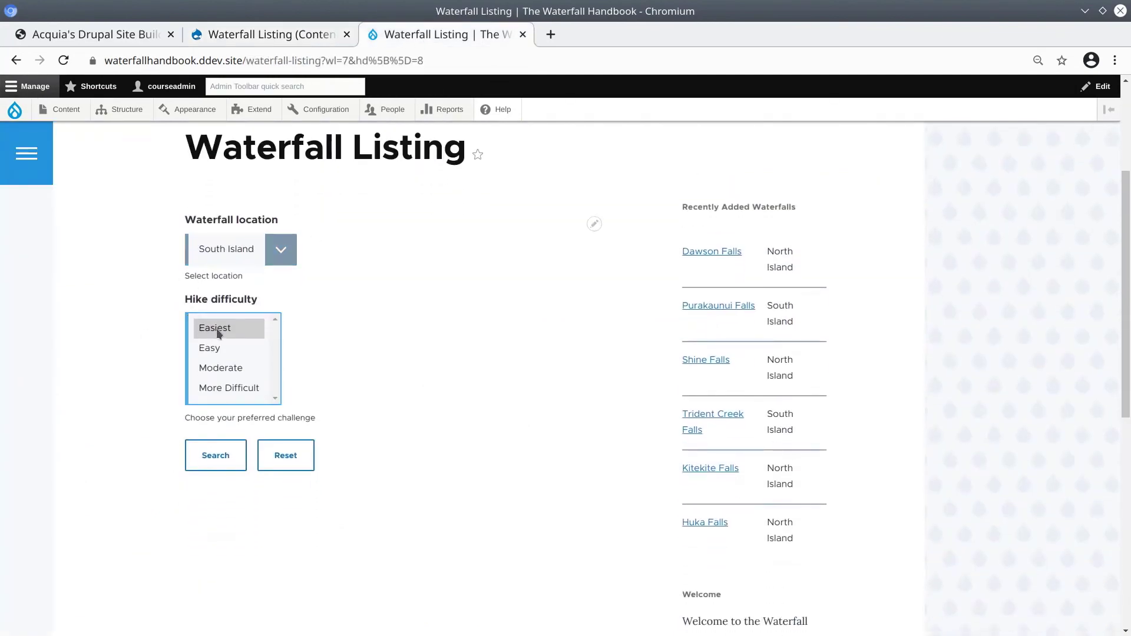
click(194, 455)
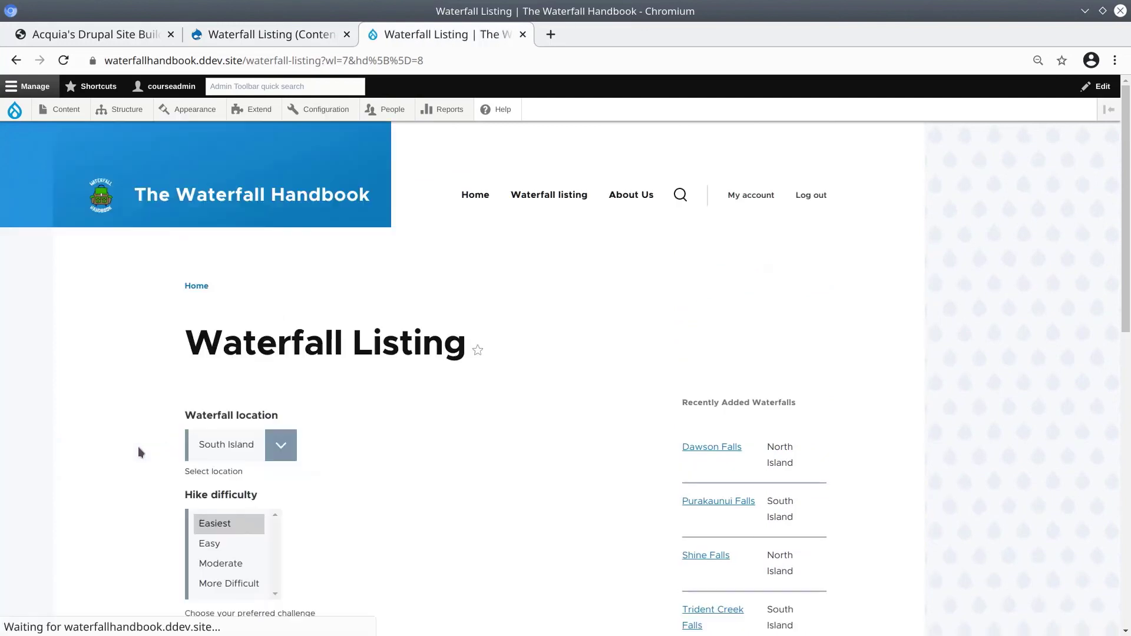
scroll(138, 447, down, 1)
scroll(138, 446, down, 4)
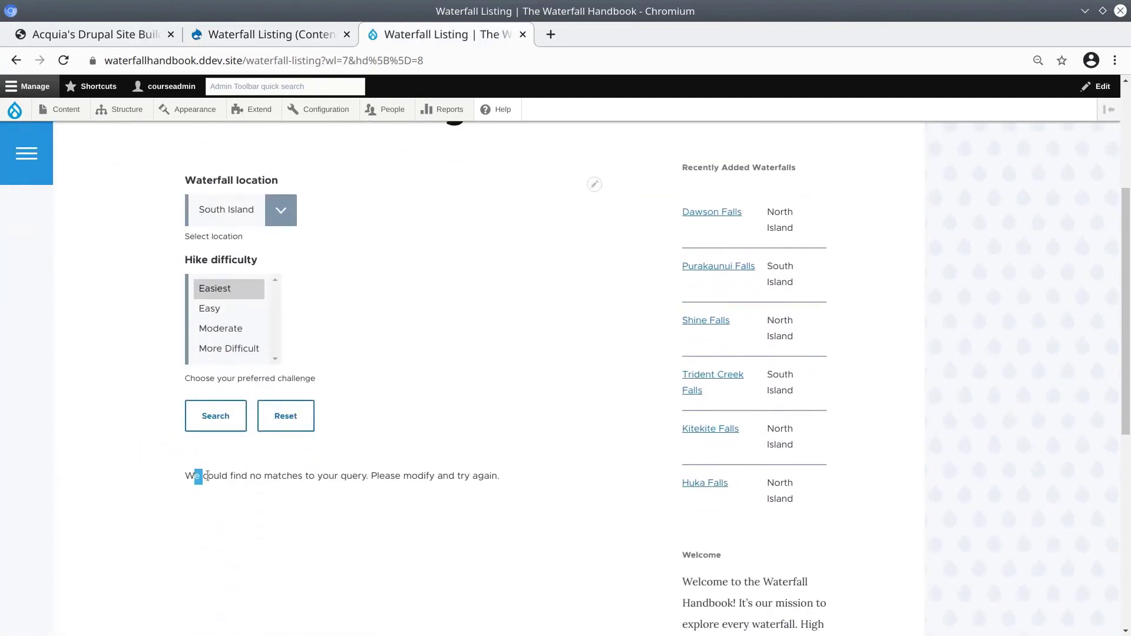
drag(192, 473, 335, 481)
click(337, 505)
triple_click(386, 478)
click(487, 490)
scroll(522, 497, up, 2)
scroll(522, 497, up, 1)
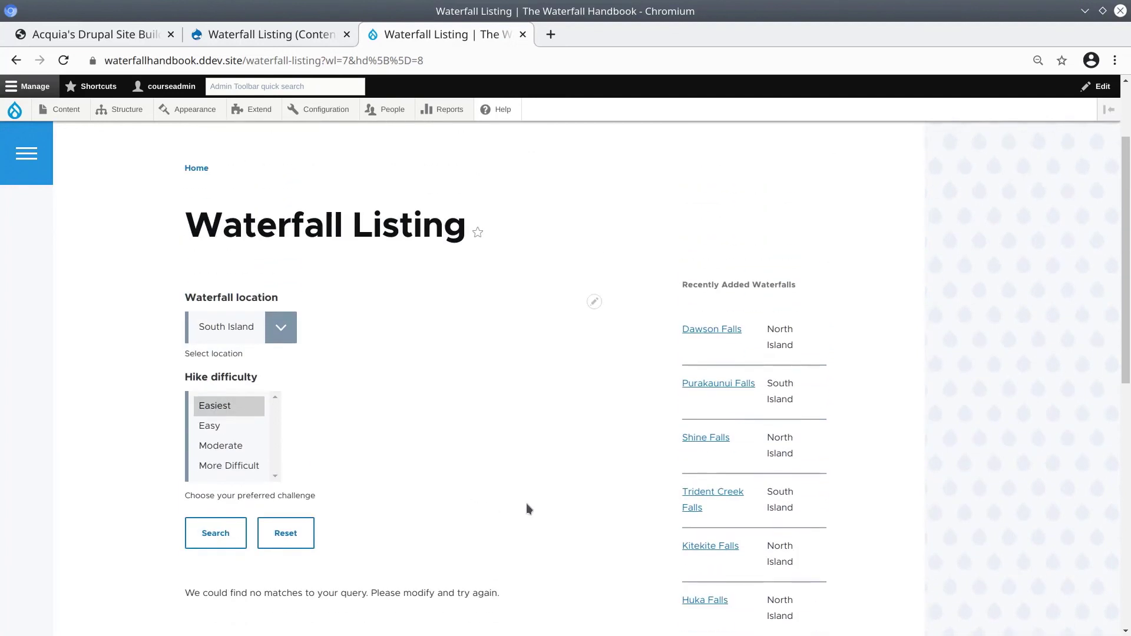